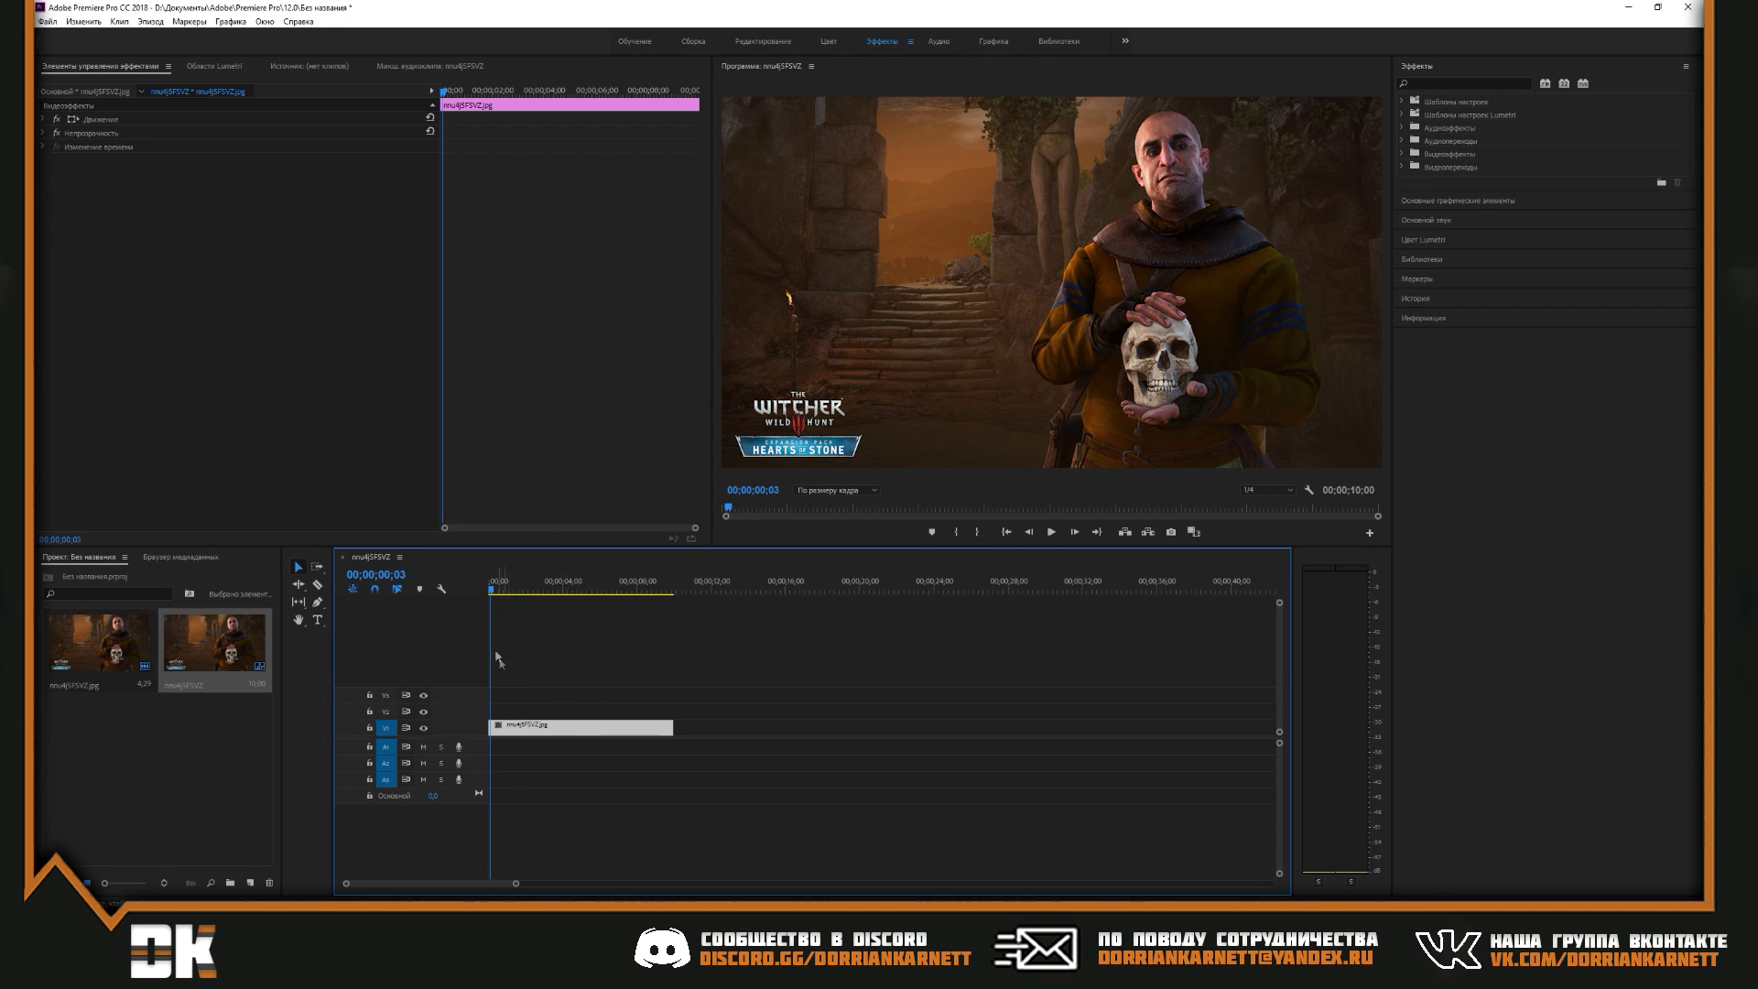
# Move the playhead to the start of the sequence and display the effect controls of the image clip on V1
pyautogui.moveTo(494, 596); pyautogui.dragTo(489, 595)
pyautogui.click(516, 730)
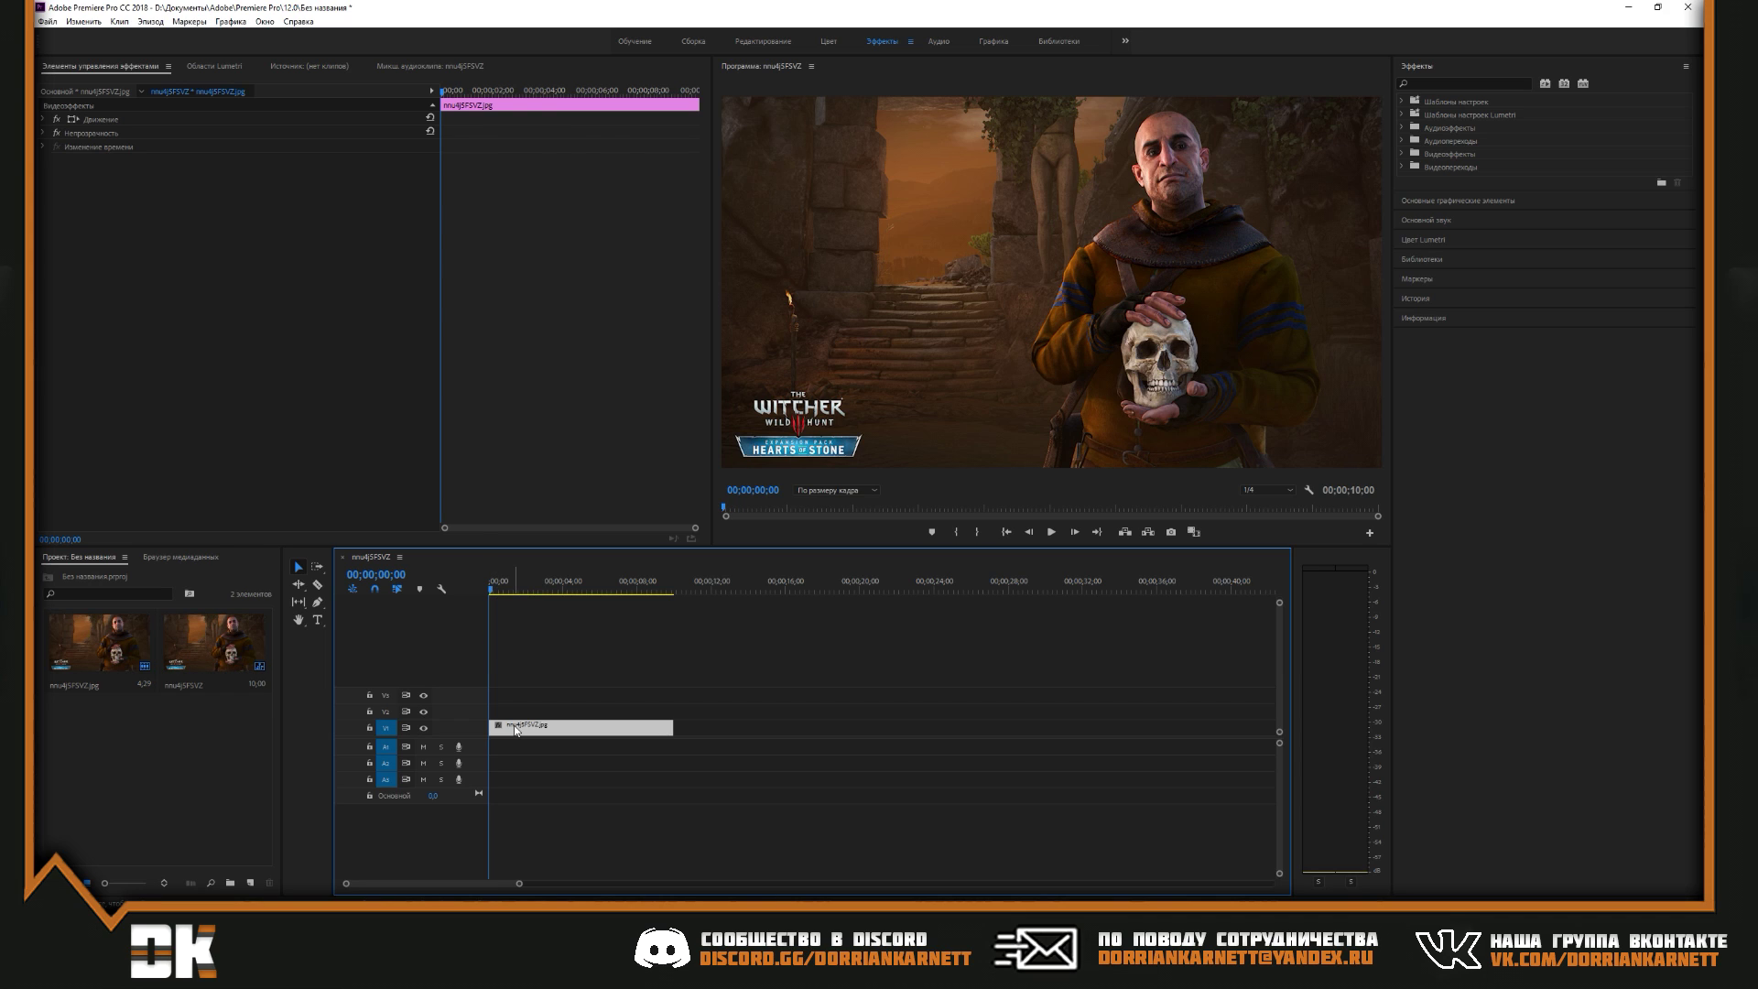
pyautogui.doubleClick(516, 730)
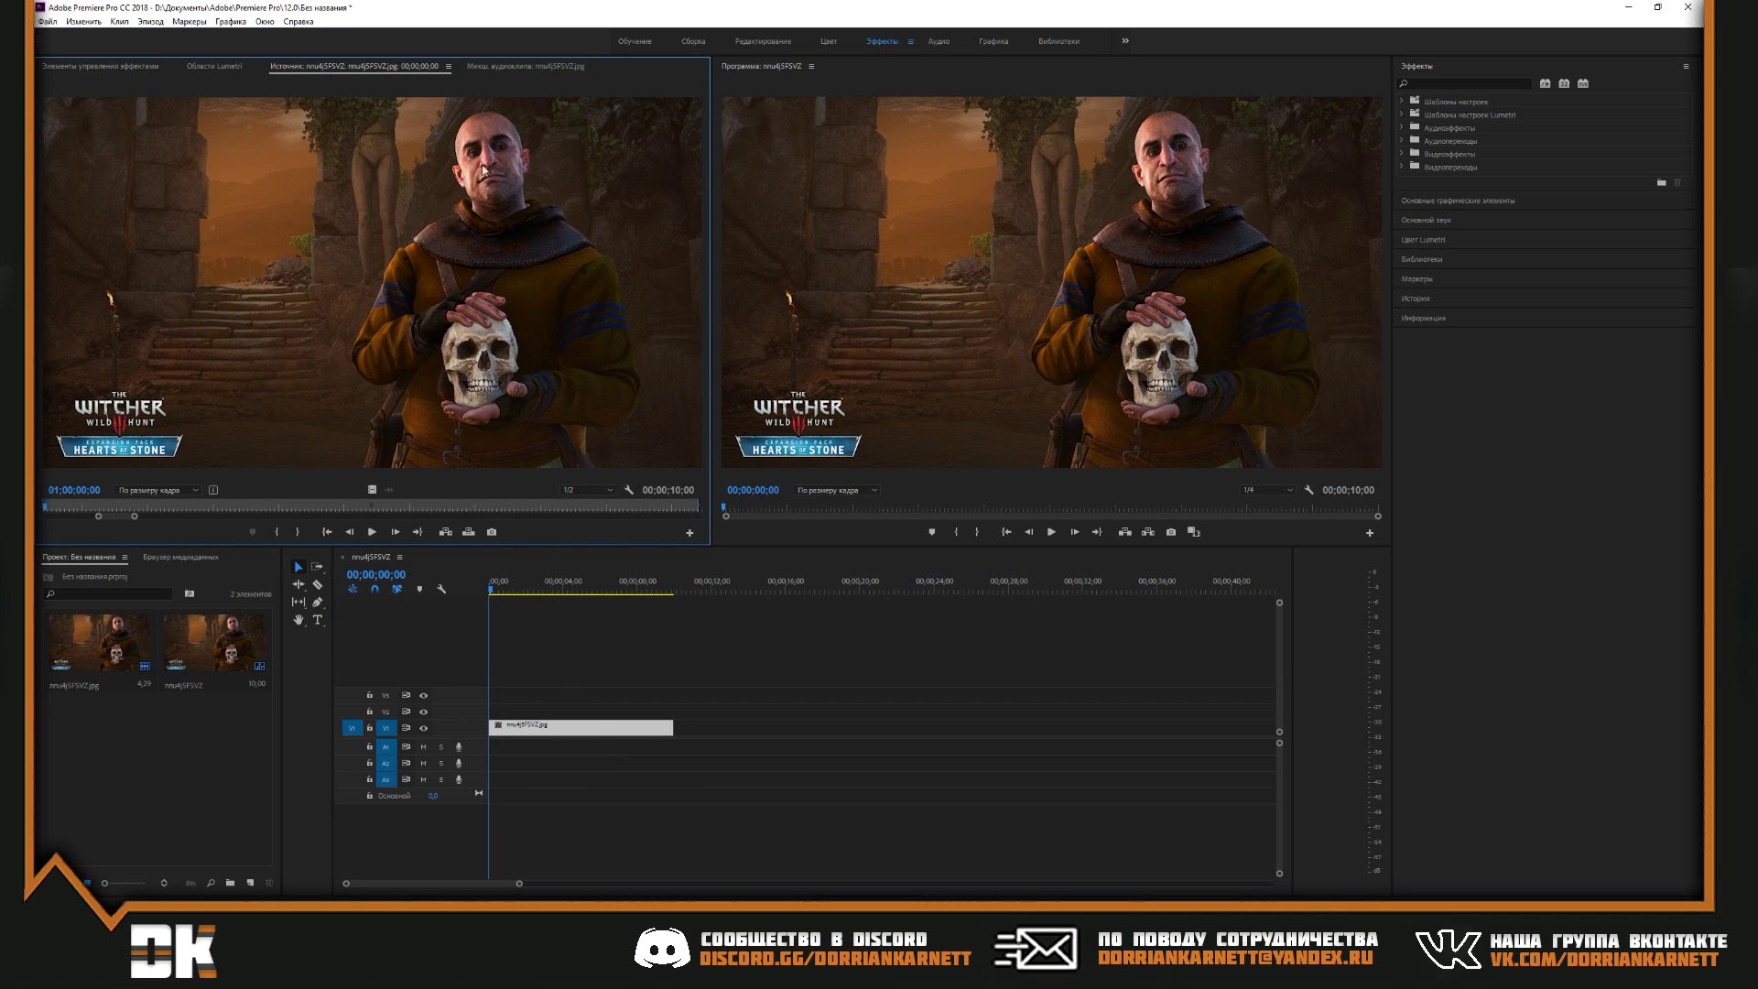
pyautogui.click(110, 66)
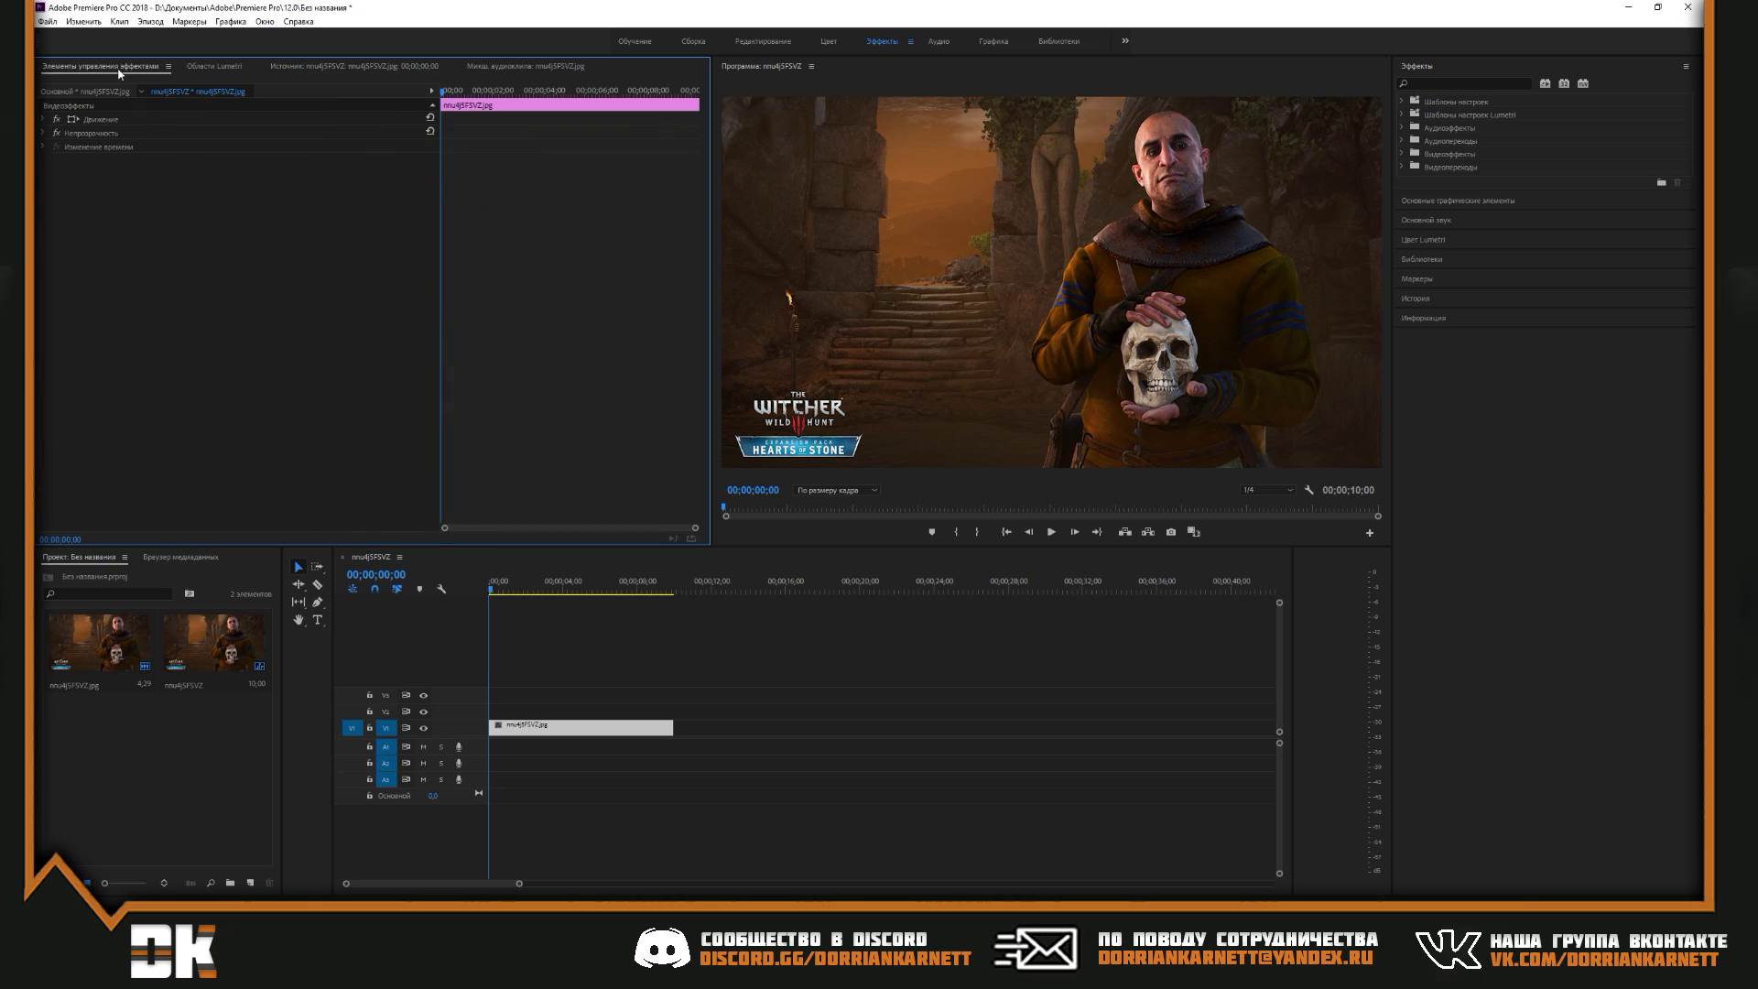
# Draw a closed free-form opacity mask on the V1 clip, cutting the image diagonally and extending past its upper-left corner
pyautogui.click(43, 133)
pyautogui.click(103, 147)
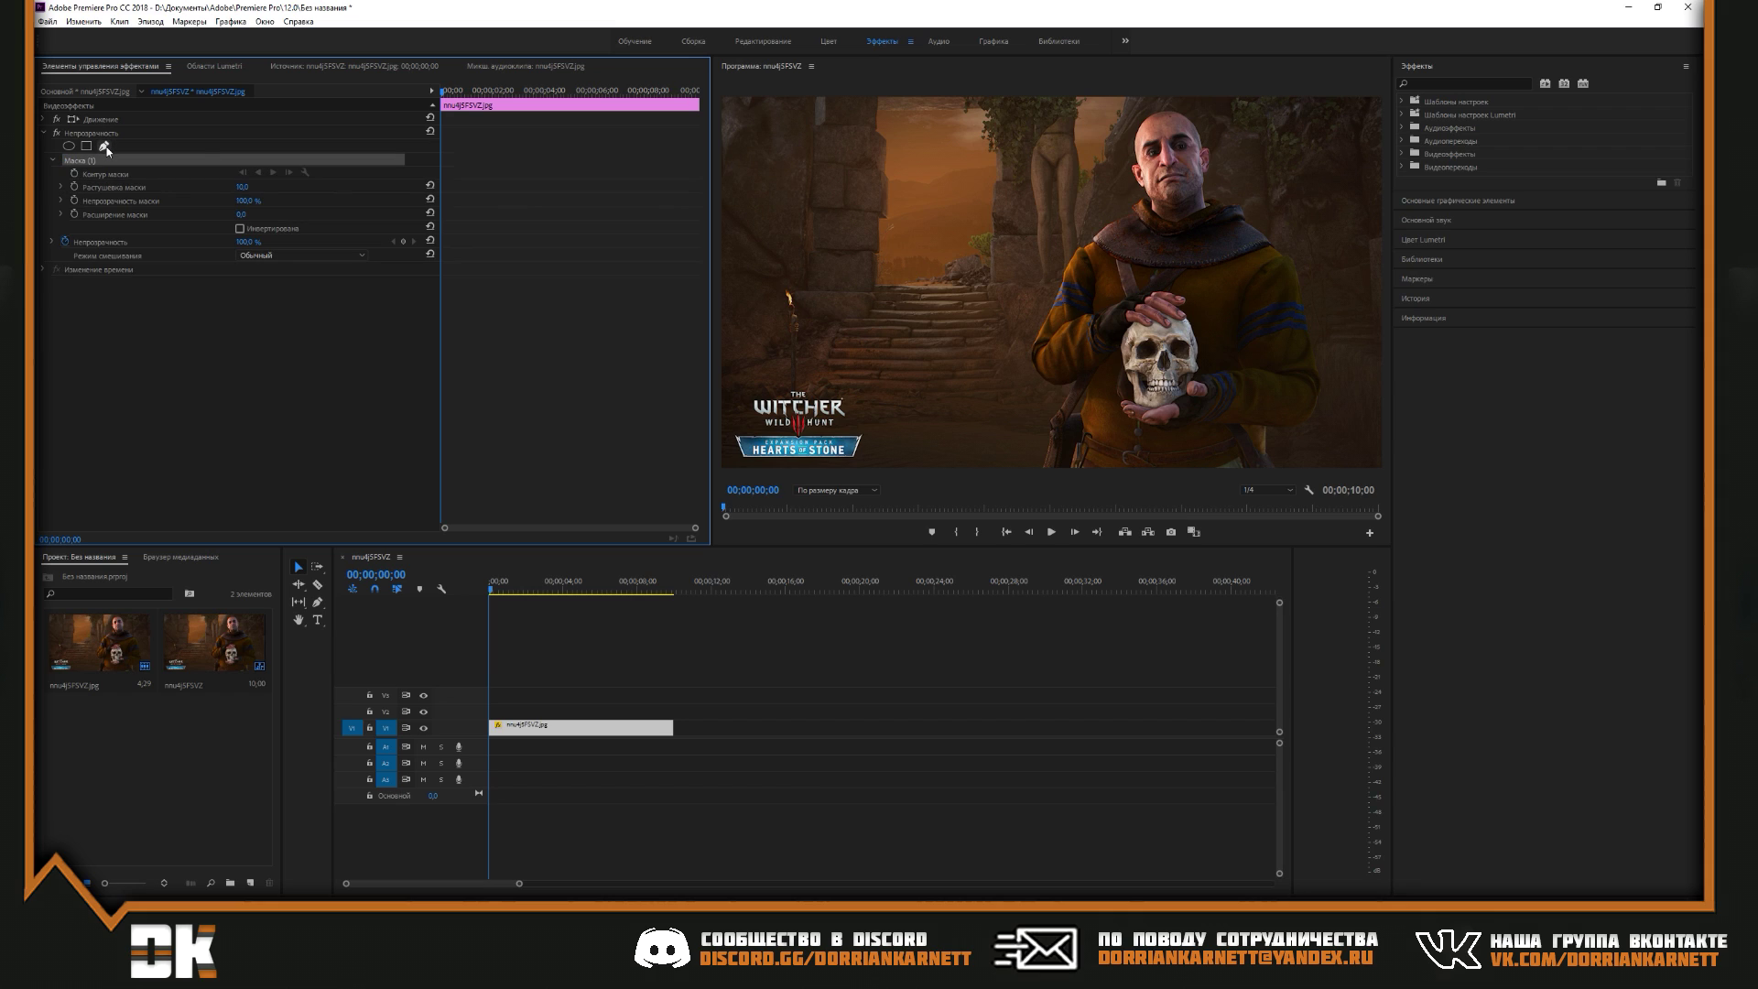
pyautogui.click(835, 490)
pyautogui.click(835, 518)
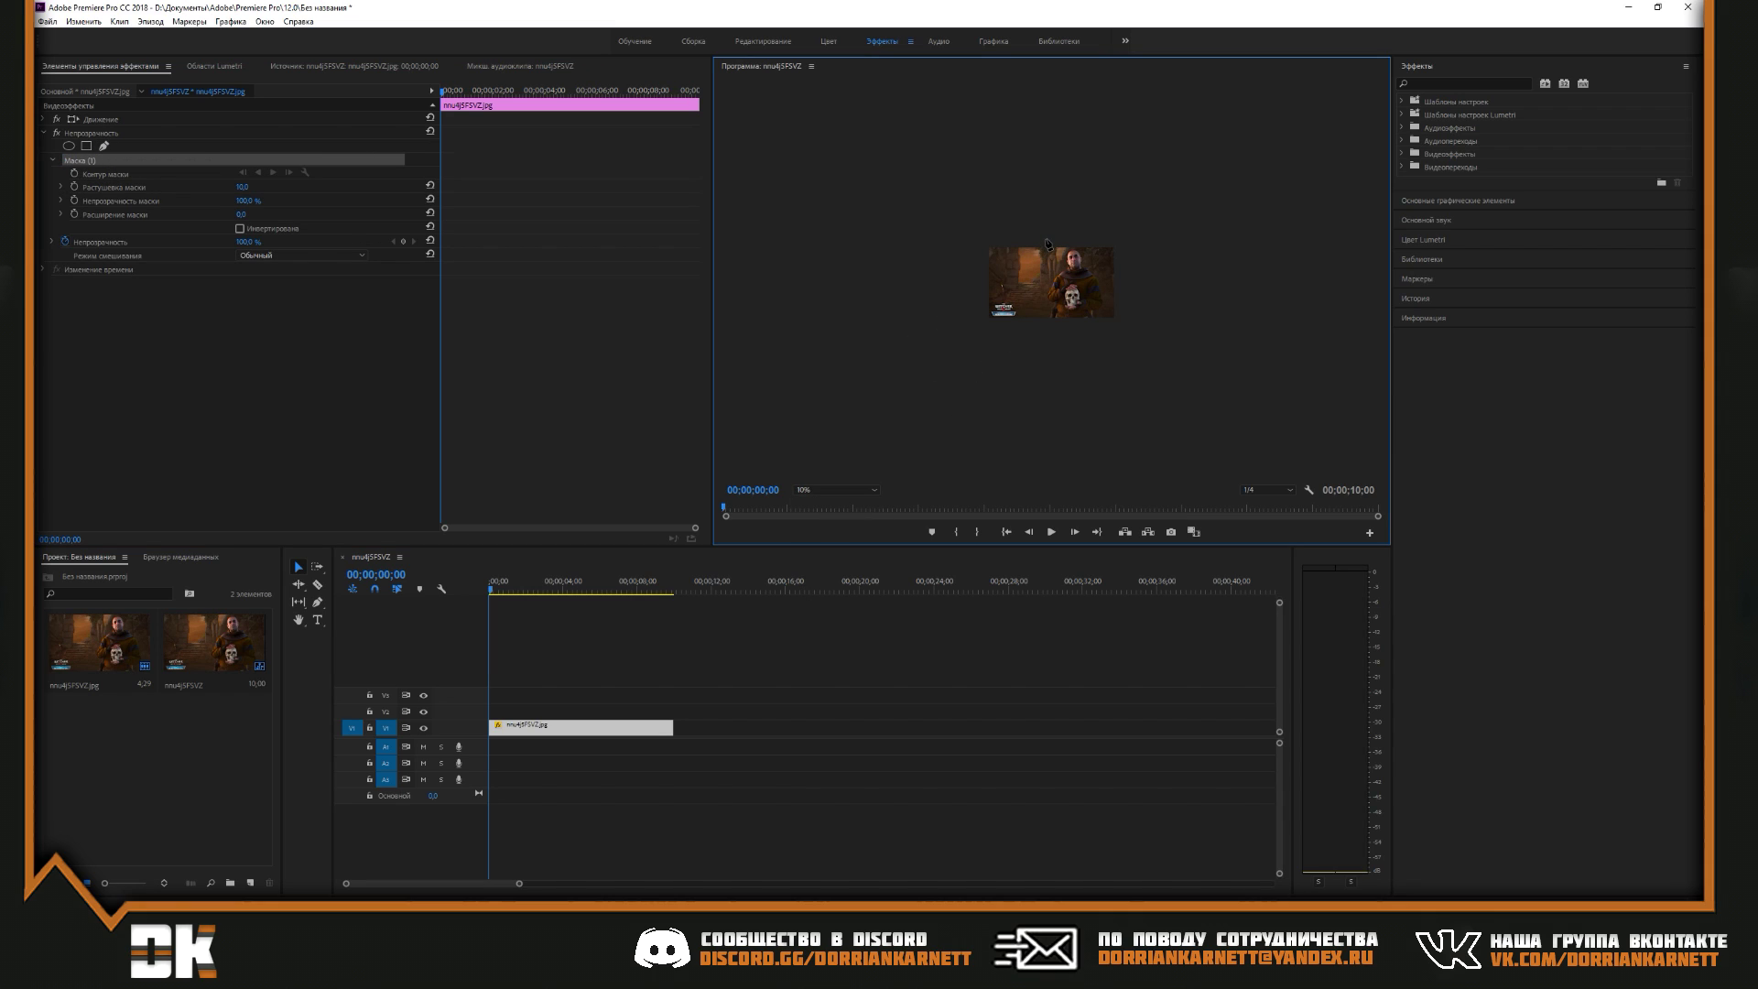
pyautogui.click(968, 336)
pyautogui.click(812, 359)
pyautogui.click(809, 141)
pyautogui.click(982, 146)
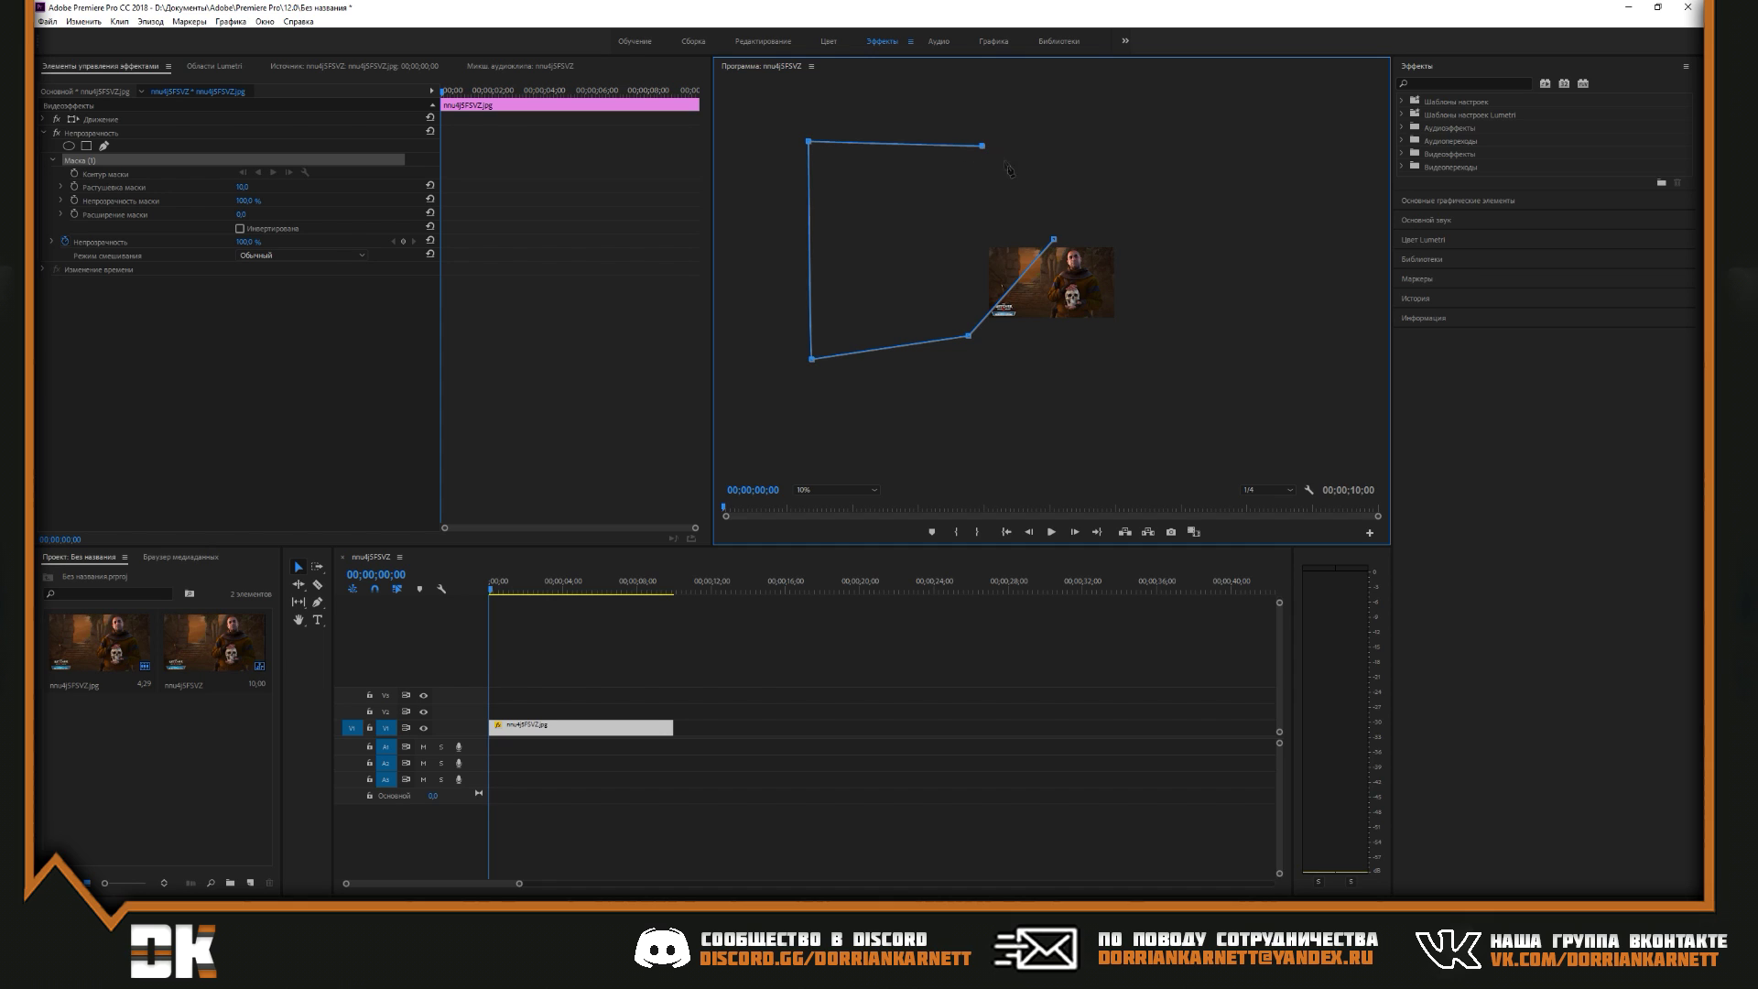
pyautogui.click(1053, 241)
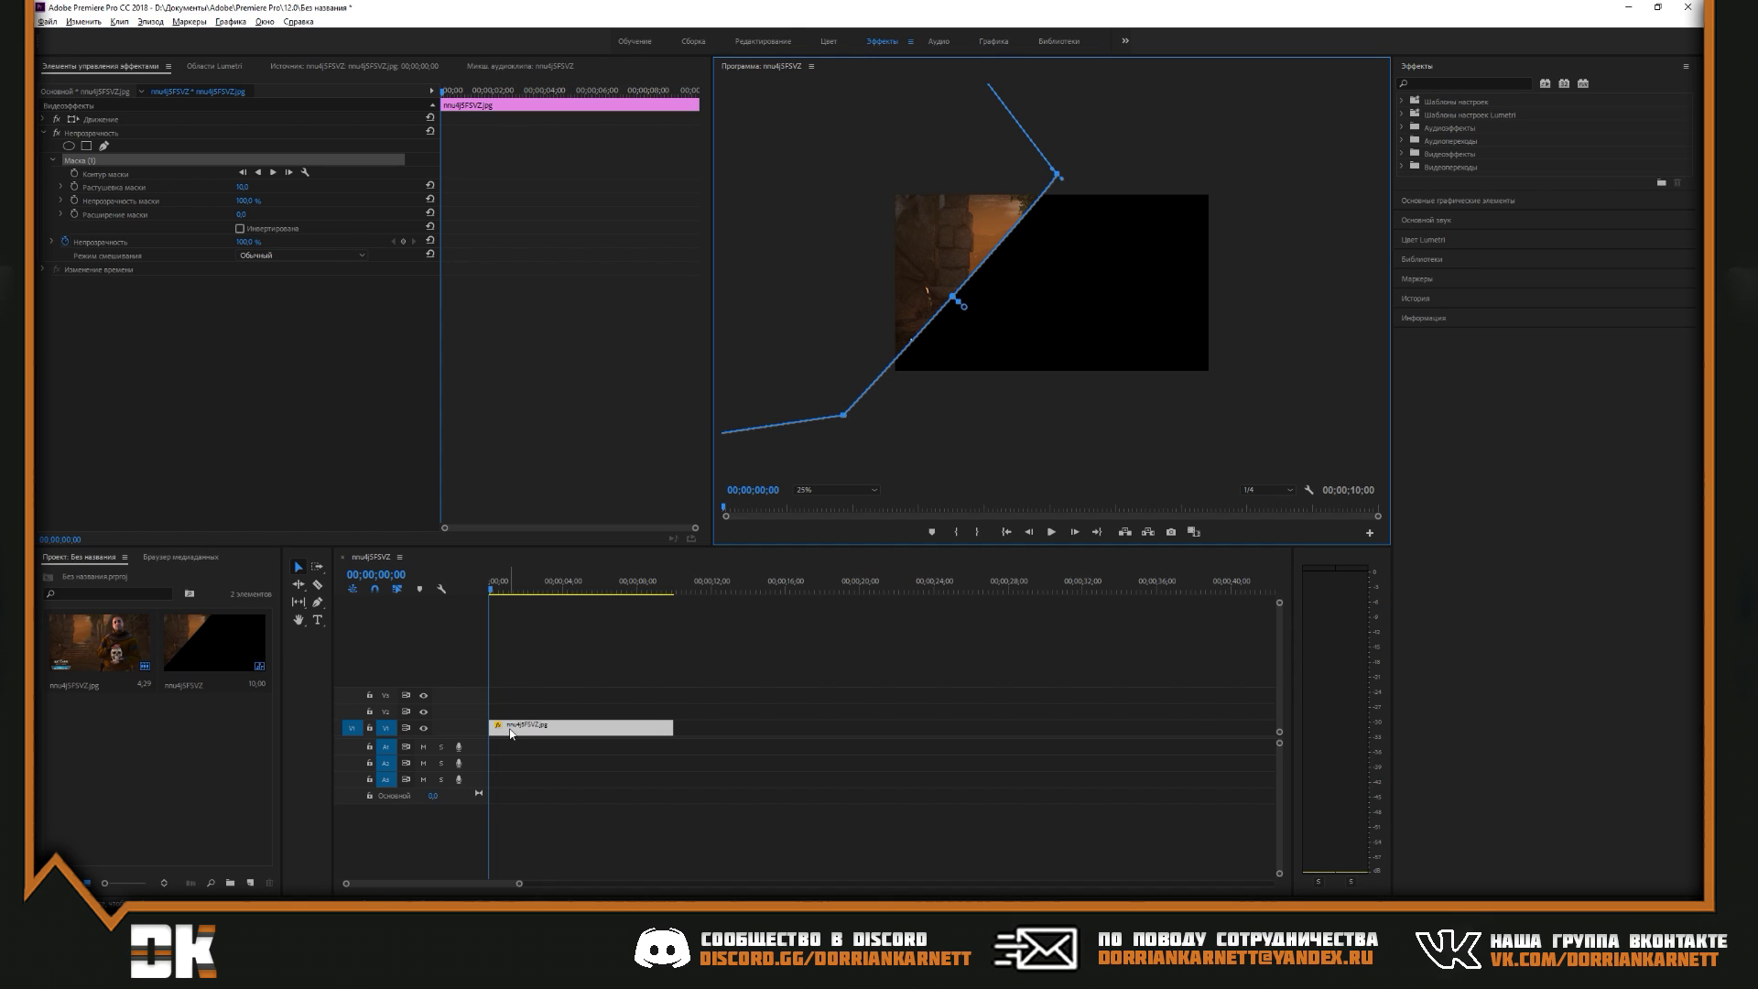
# Duplicate the masked clip onto V2 and invert the opacity mask of the V1 copy
pyautogui.moveTo(511, 733); pyautogui.dragTo(509, 715)
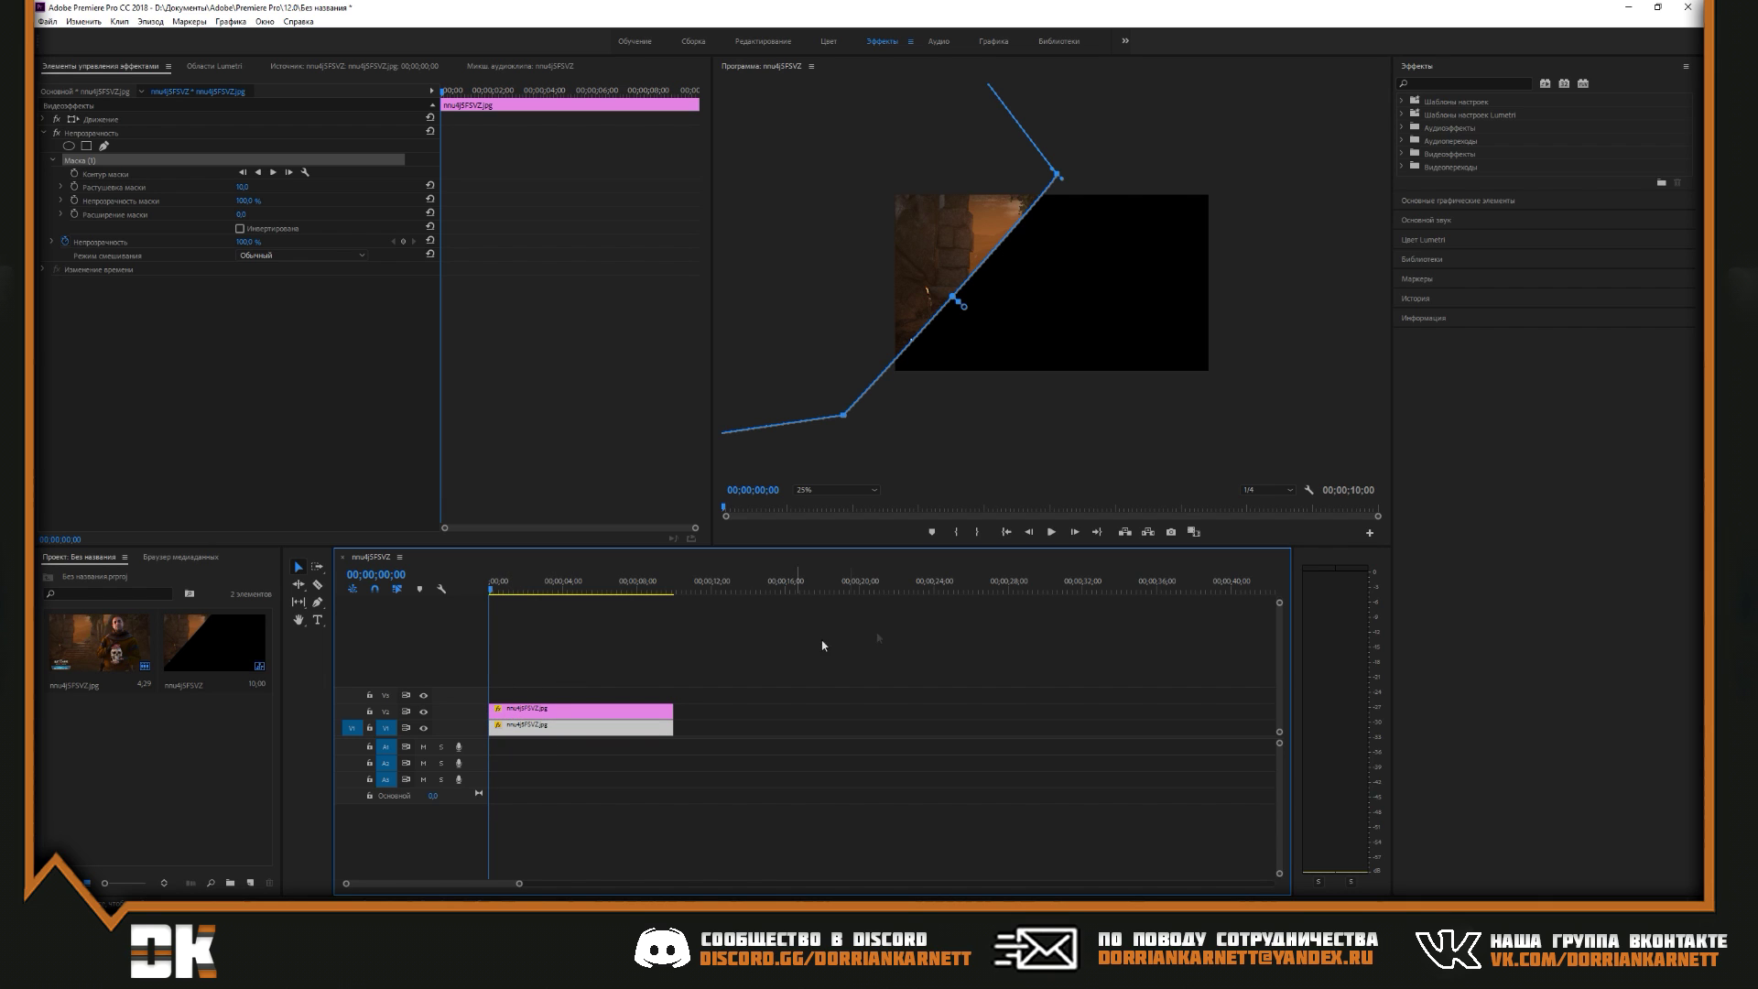
pyautogui.click(526, 730)
pyautogui.click(240, 230)
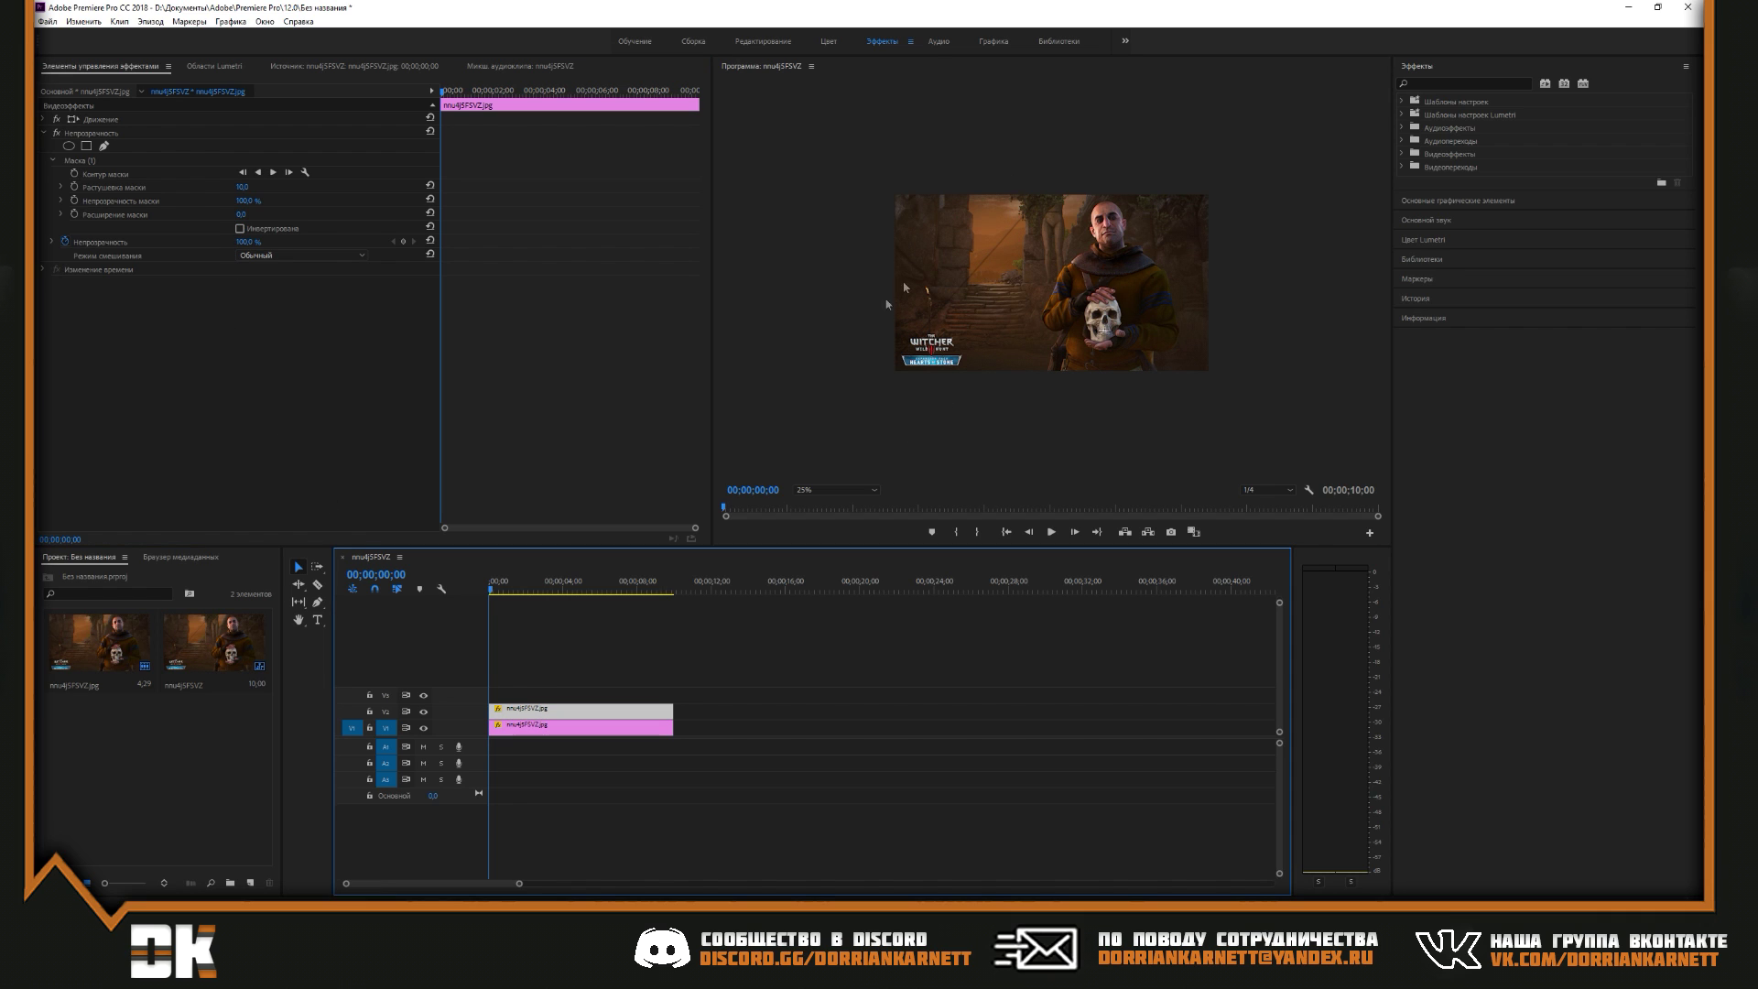
# Check the two masked halves by switching V2 and V1 off and on, and set the mask feather to 0 on both clips
pyautogui.click(422, 714)
pyautogui.click(421, 714)
pyautogui.click(423, 728)
pyautogui.click(423, 728)
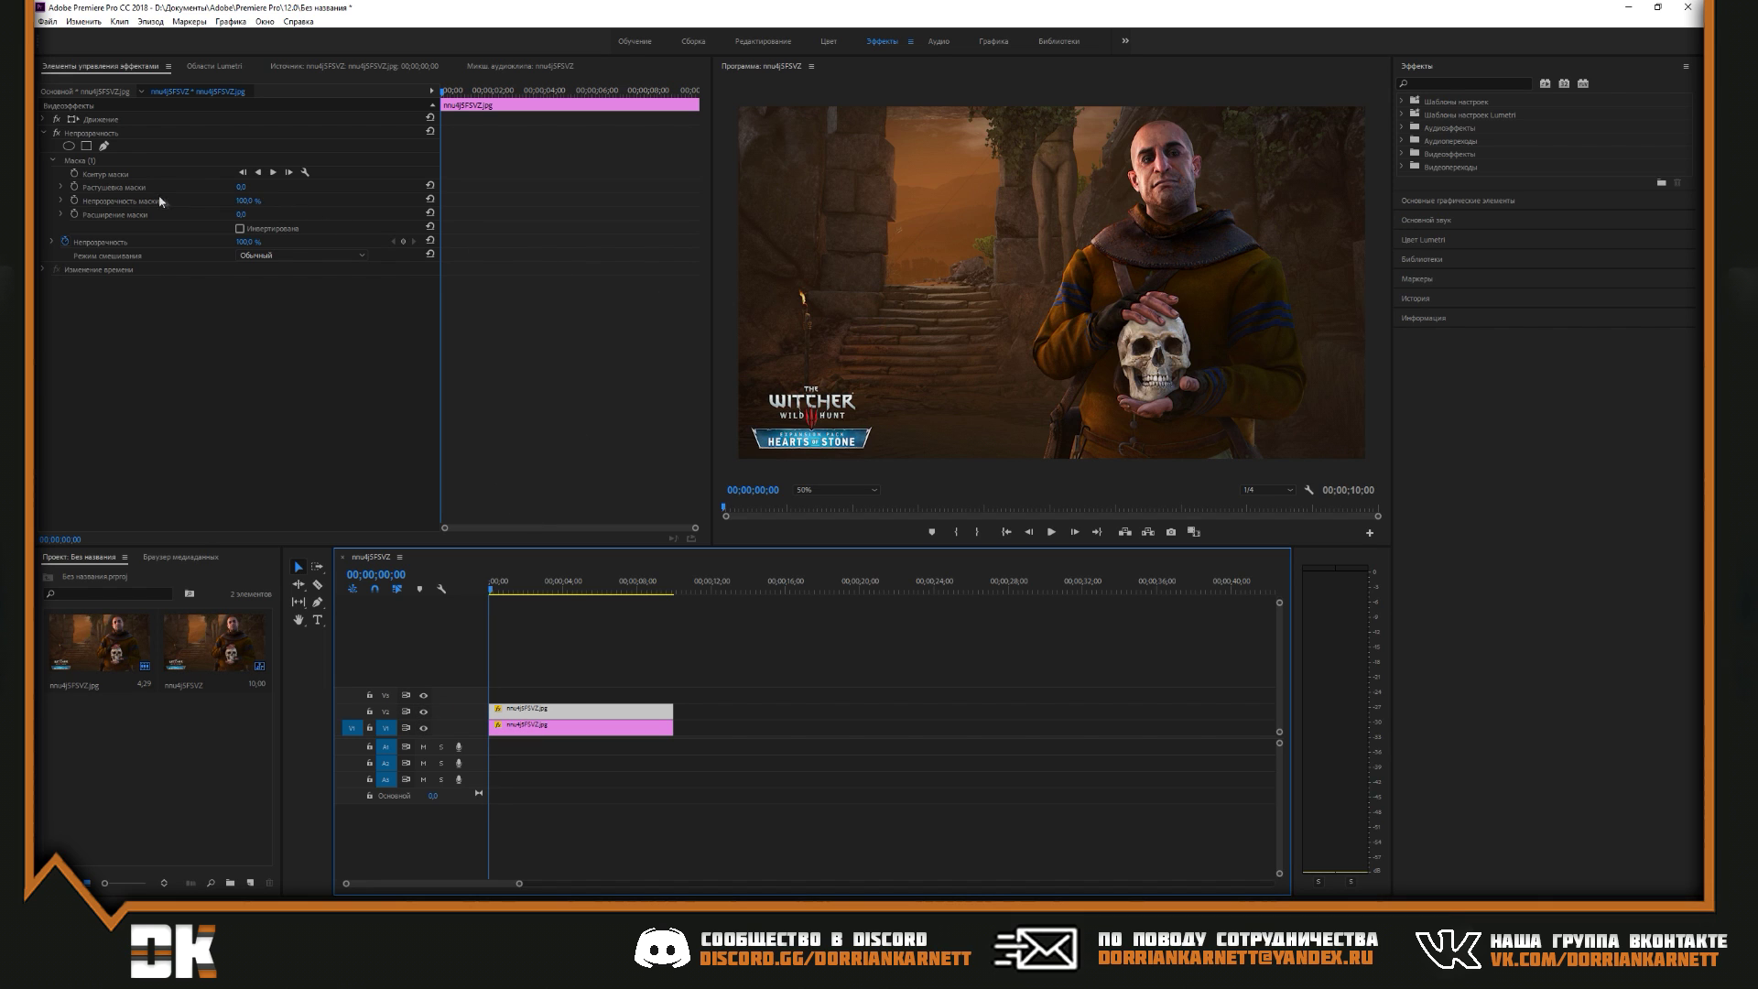
pyautogui.click(417, 496)
pyautogui.click(504, 734)
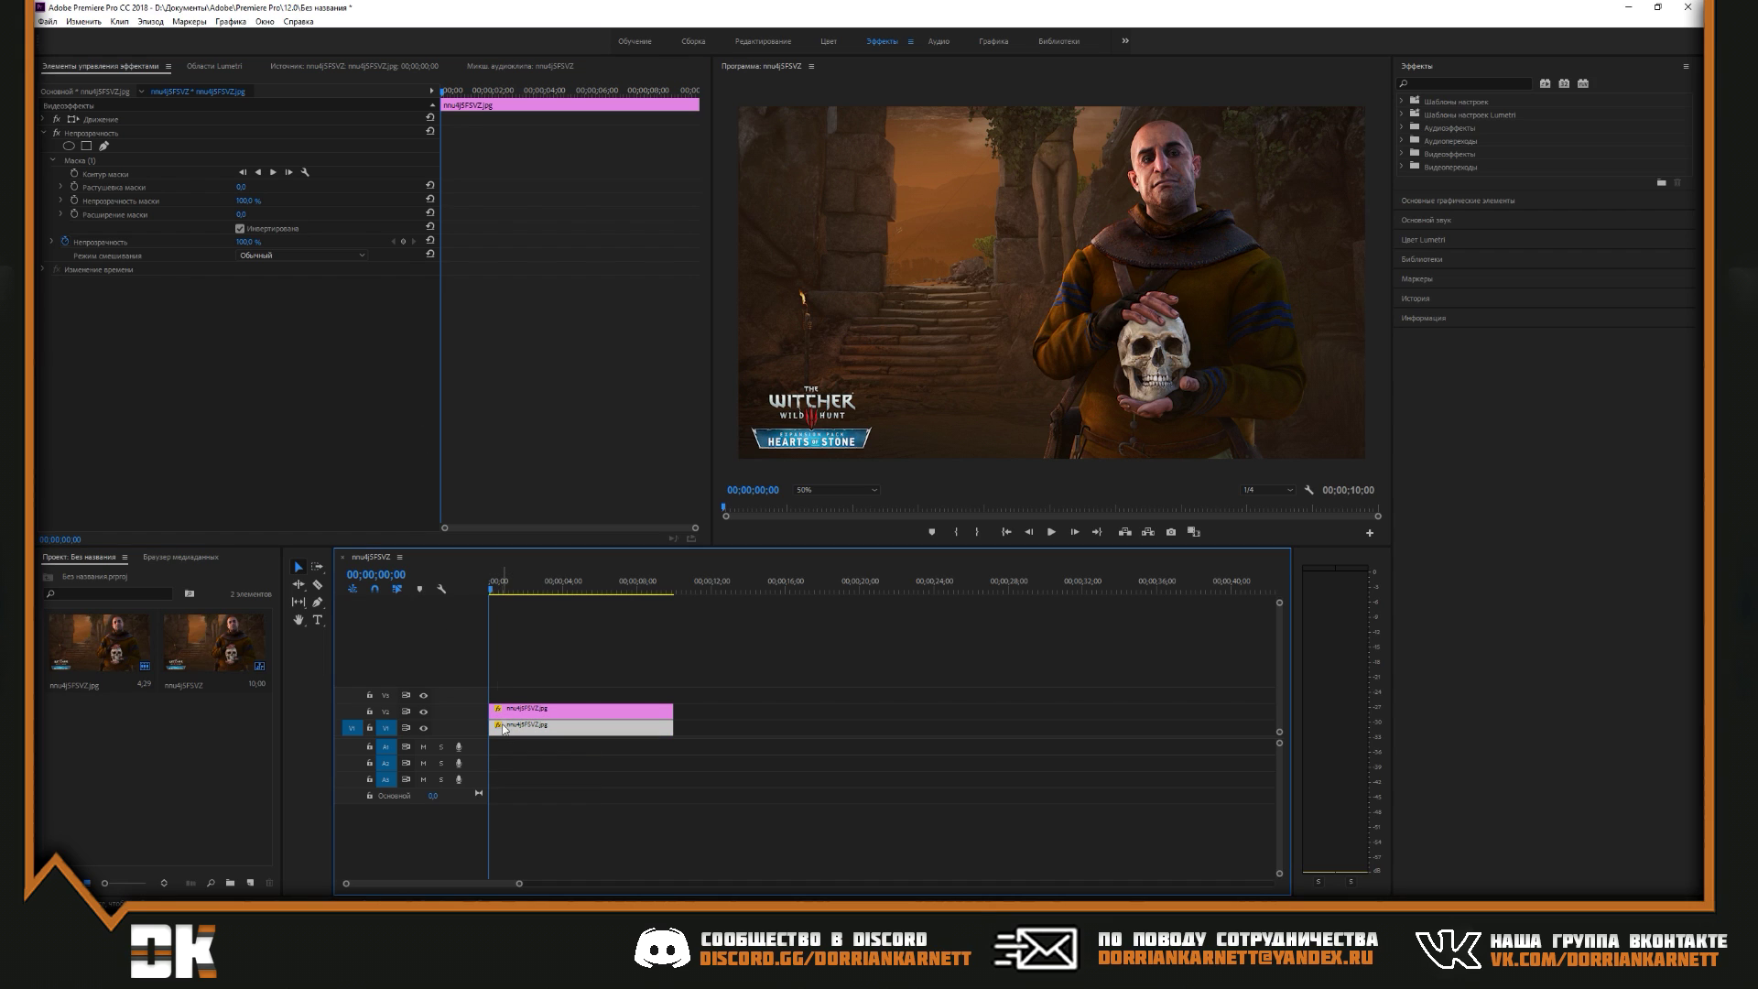
pyautogui.click(502, 715)
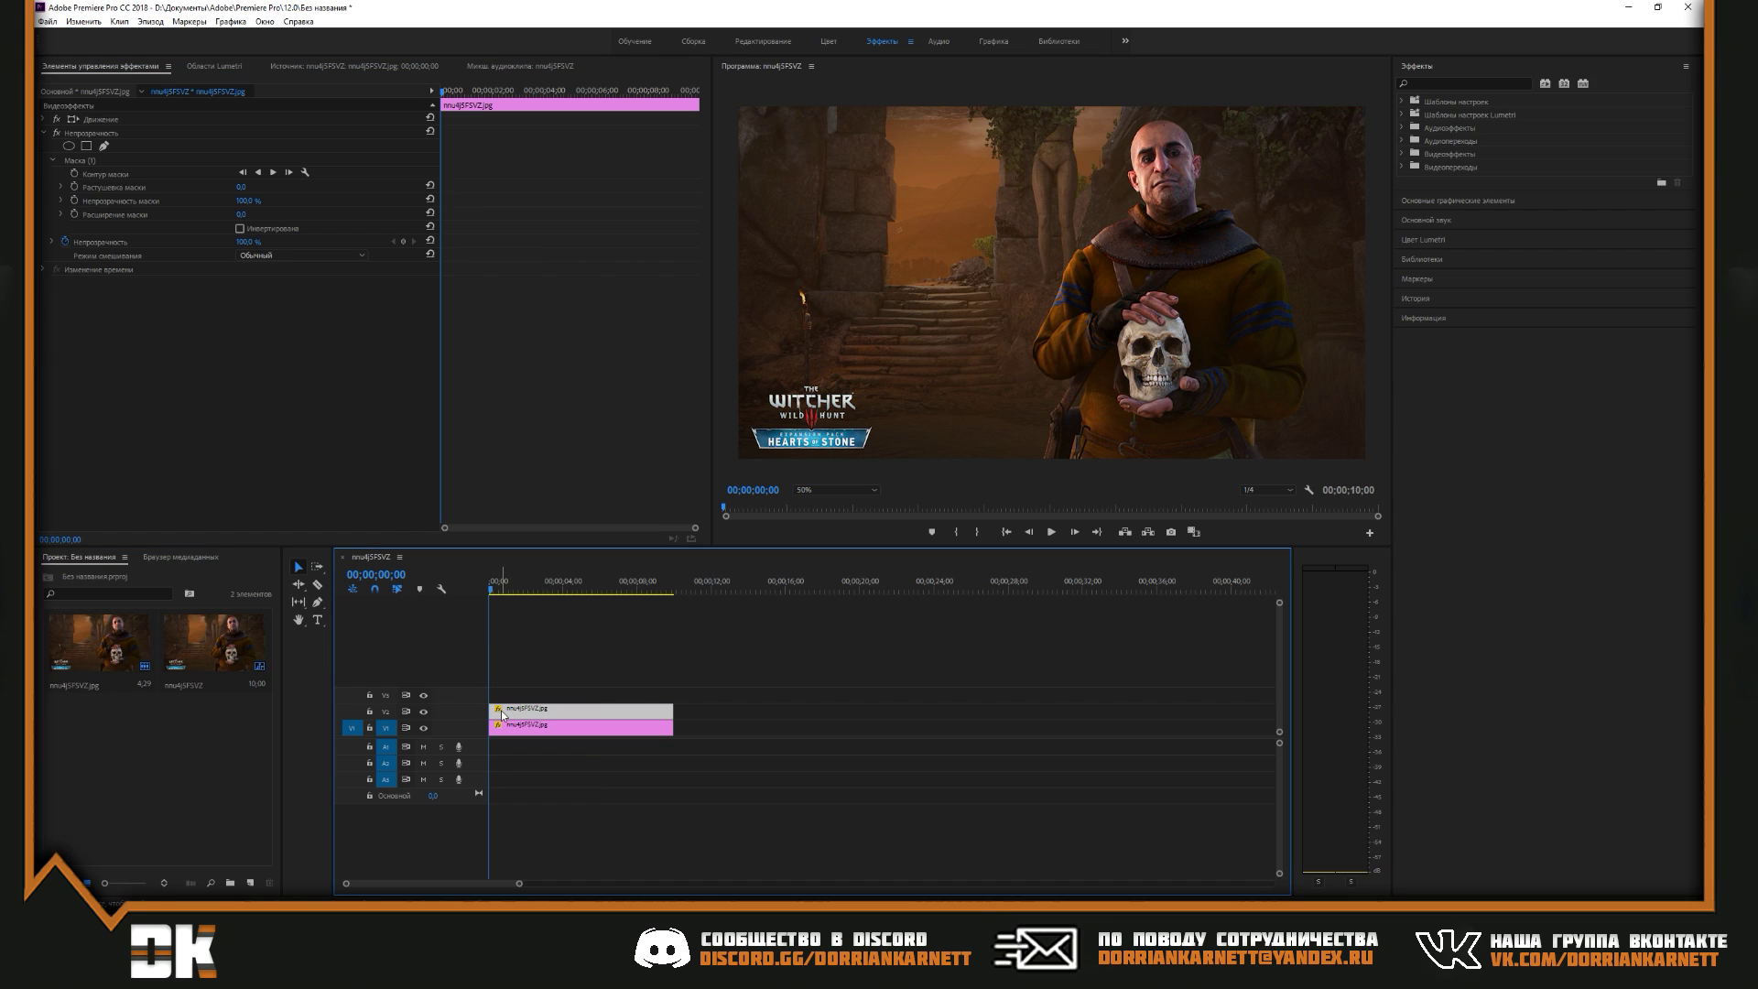
# Keyframe the V2 clip's mask path to slide from beyond the upper-left corner at the first frame to its diagonal position before 5 seconds
pyautogui.click(72, 175)
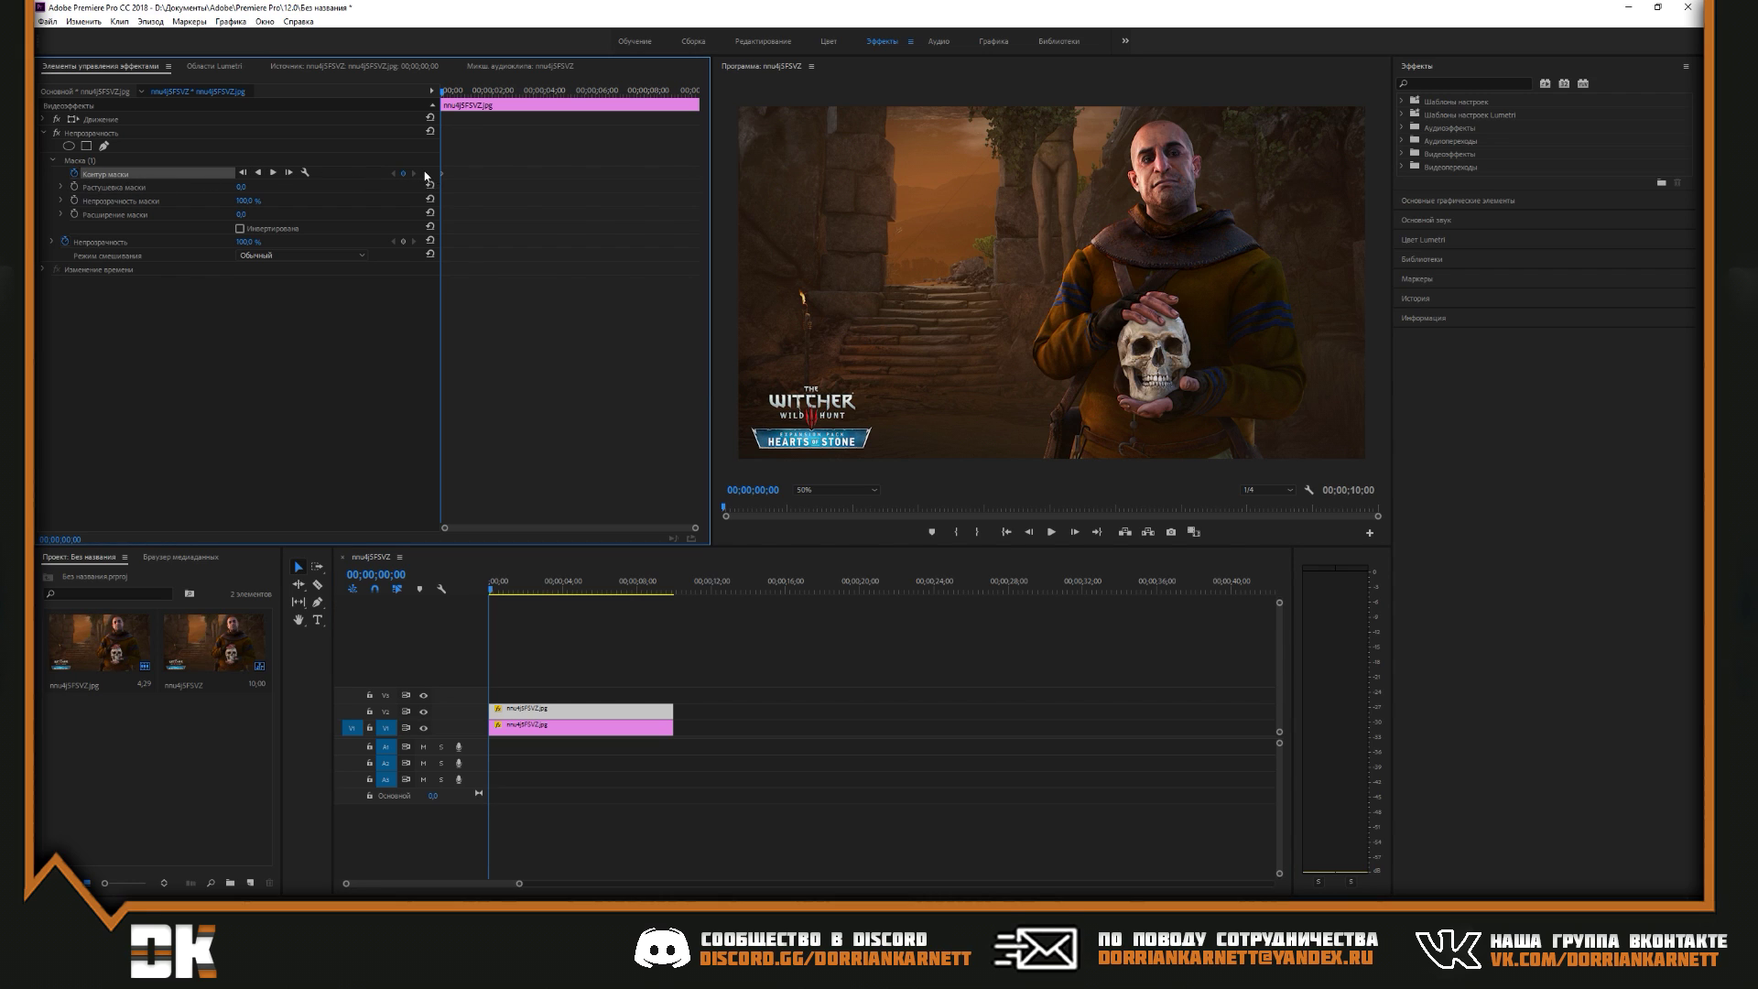
pyautogui.moveTo(443, 174); pyautogui.dragTo(563, 180)
pyautogui.click(531, 709)
pyautogui.click(403, 173)
pyautogui.click(92, 161)
pyautogui.moveTo(842, 229); pyautogui.dragTo(654, 119)
pyautogui.moveTo(562, 590); pyautogui.dragTo(456, 569)
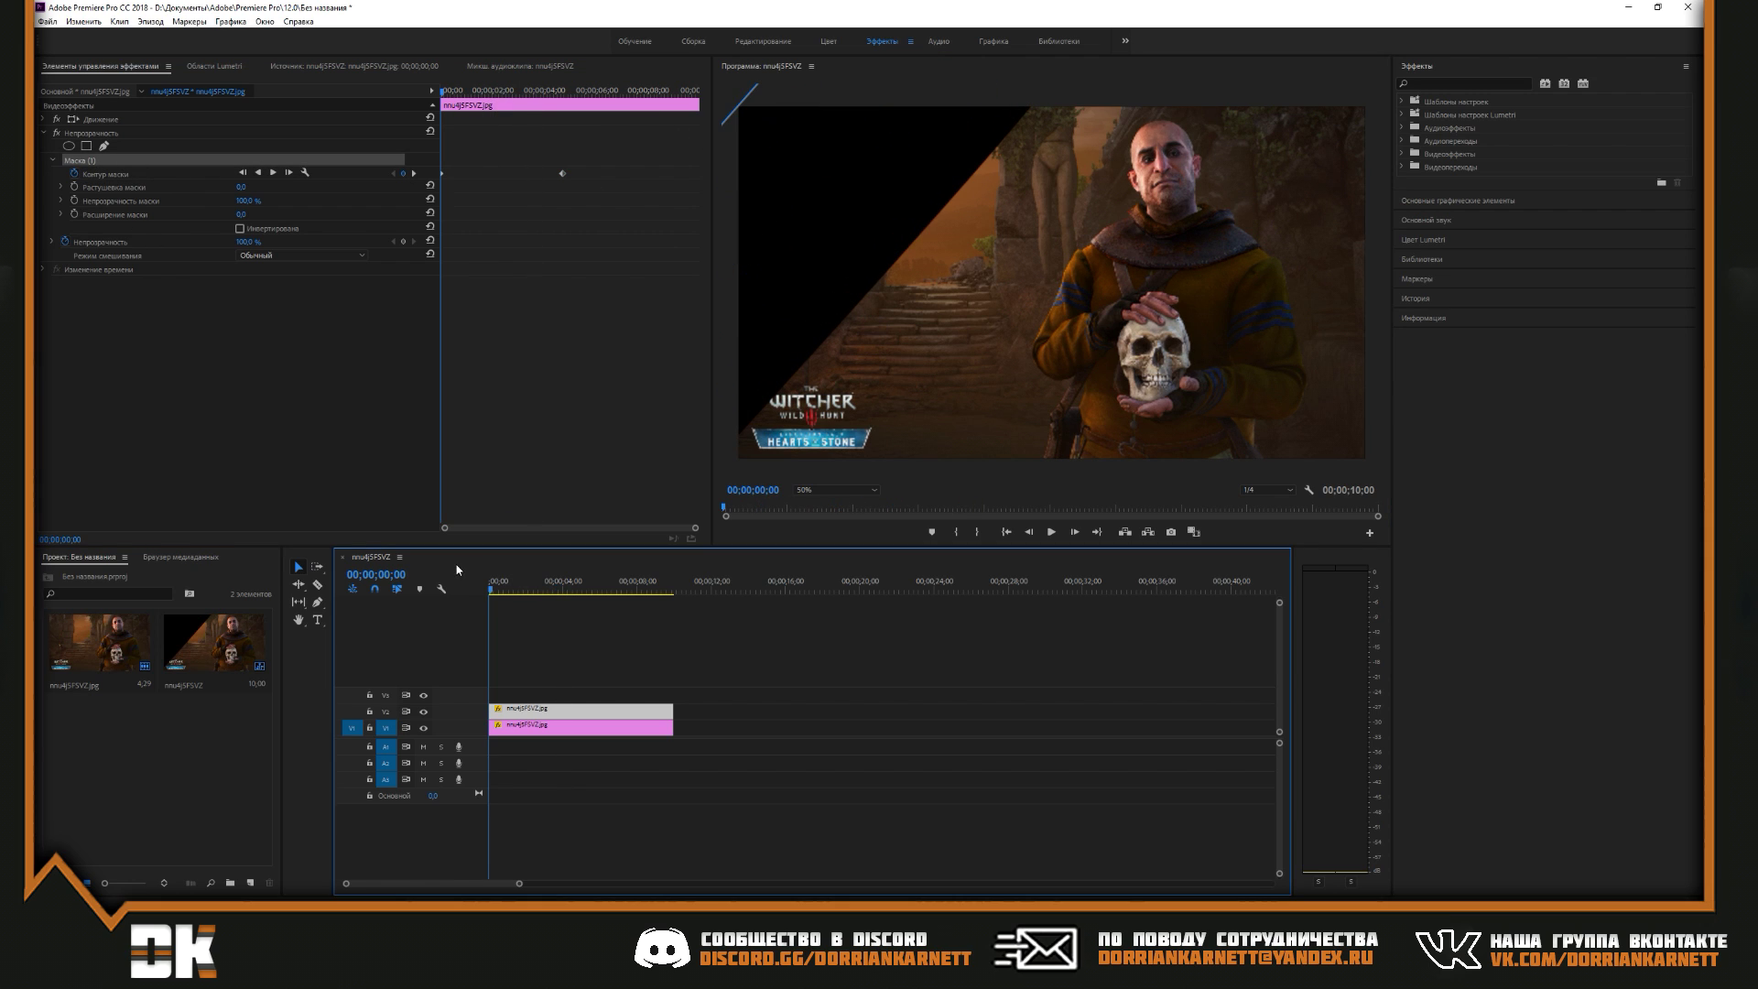
# Preview the motion, move the second mask path keyframe to about 2 seconds, and shift the mask slightly right at the clip's end
pyautogui.press('space')
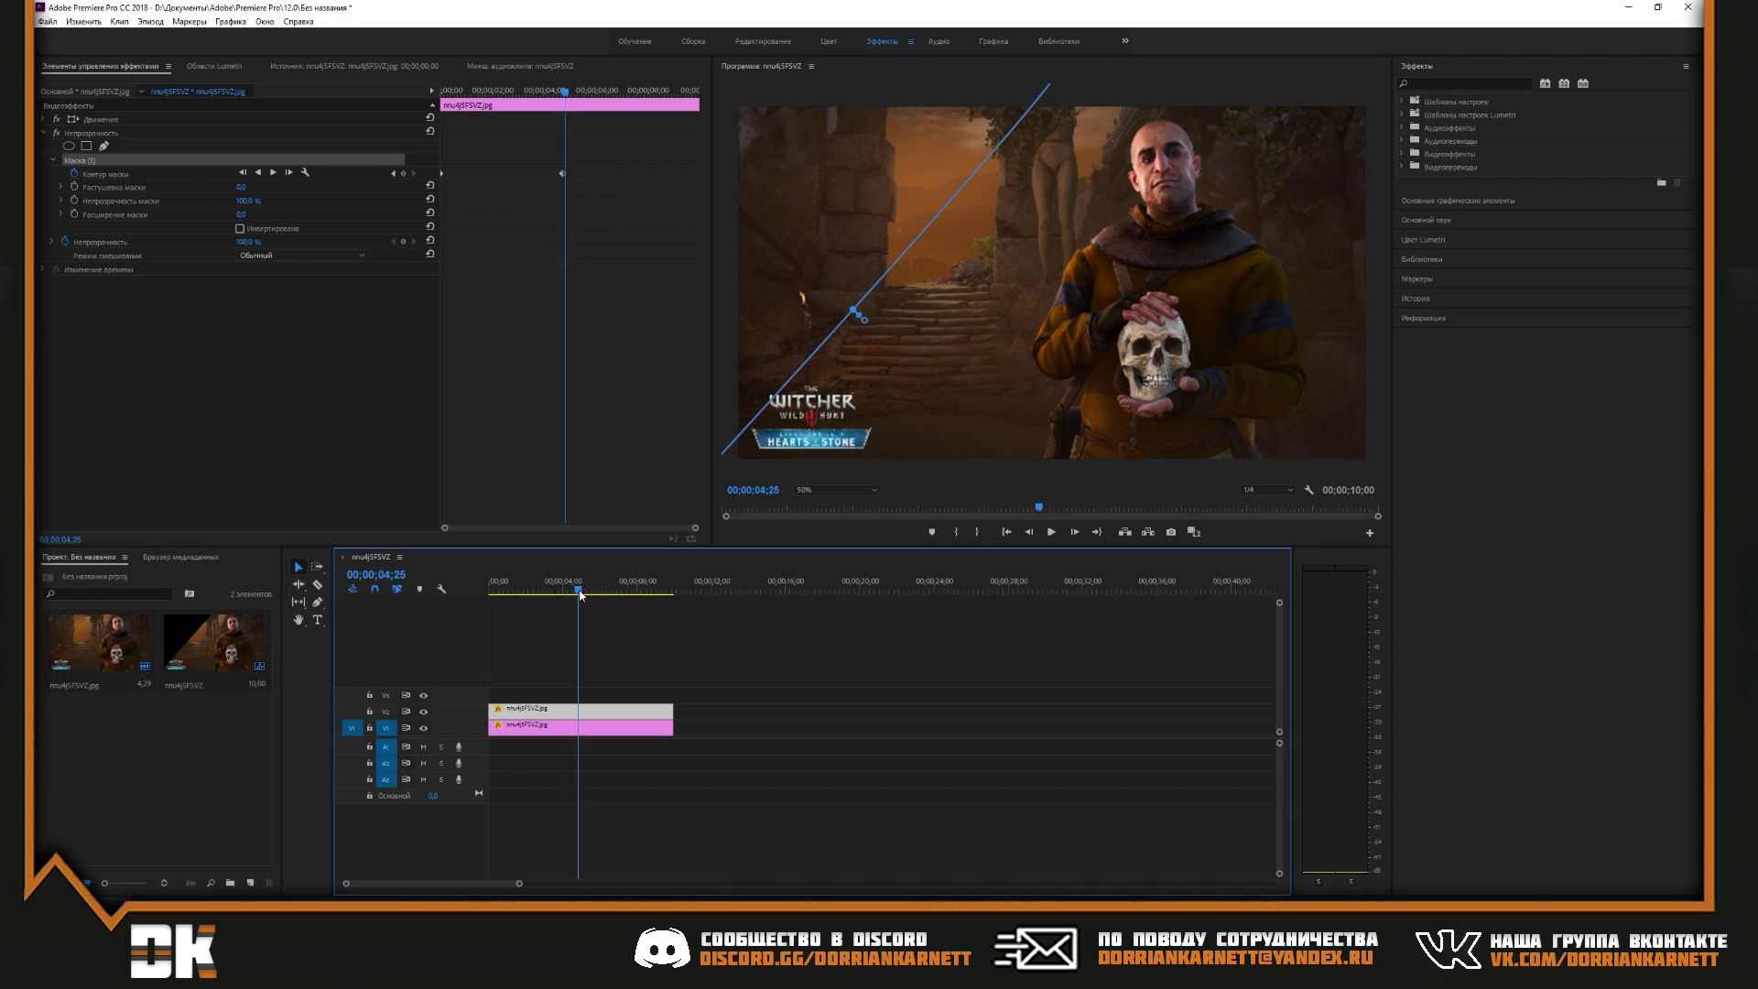
pyautogui.moveTo(582, 587); pyautogui.dragTo(554, 587)
pyautogui.moveTo(562, 174); pyautogui.dragTo(491, 174)
pyautogui.click(481, 91)
pyautogui.moveTo(485, 105); pyautogui.dragTo(650, 199)
pyautogui.moveTo(830, 207); pyautogui.dragTo(893, 204)
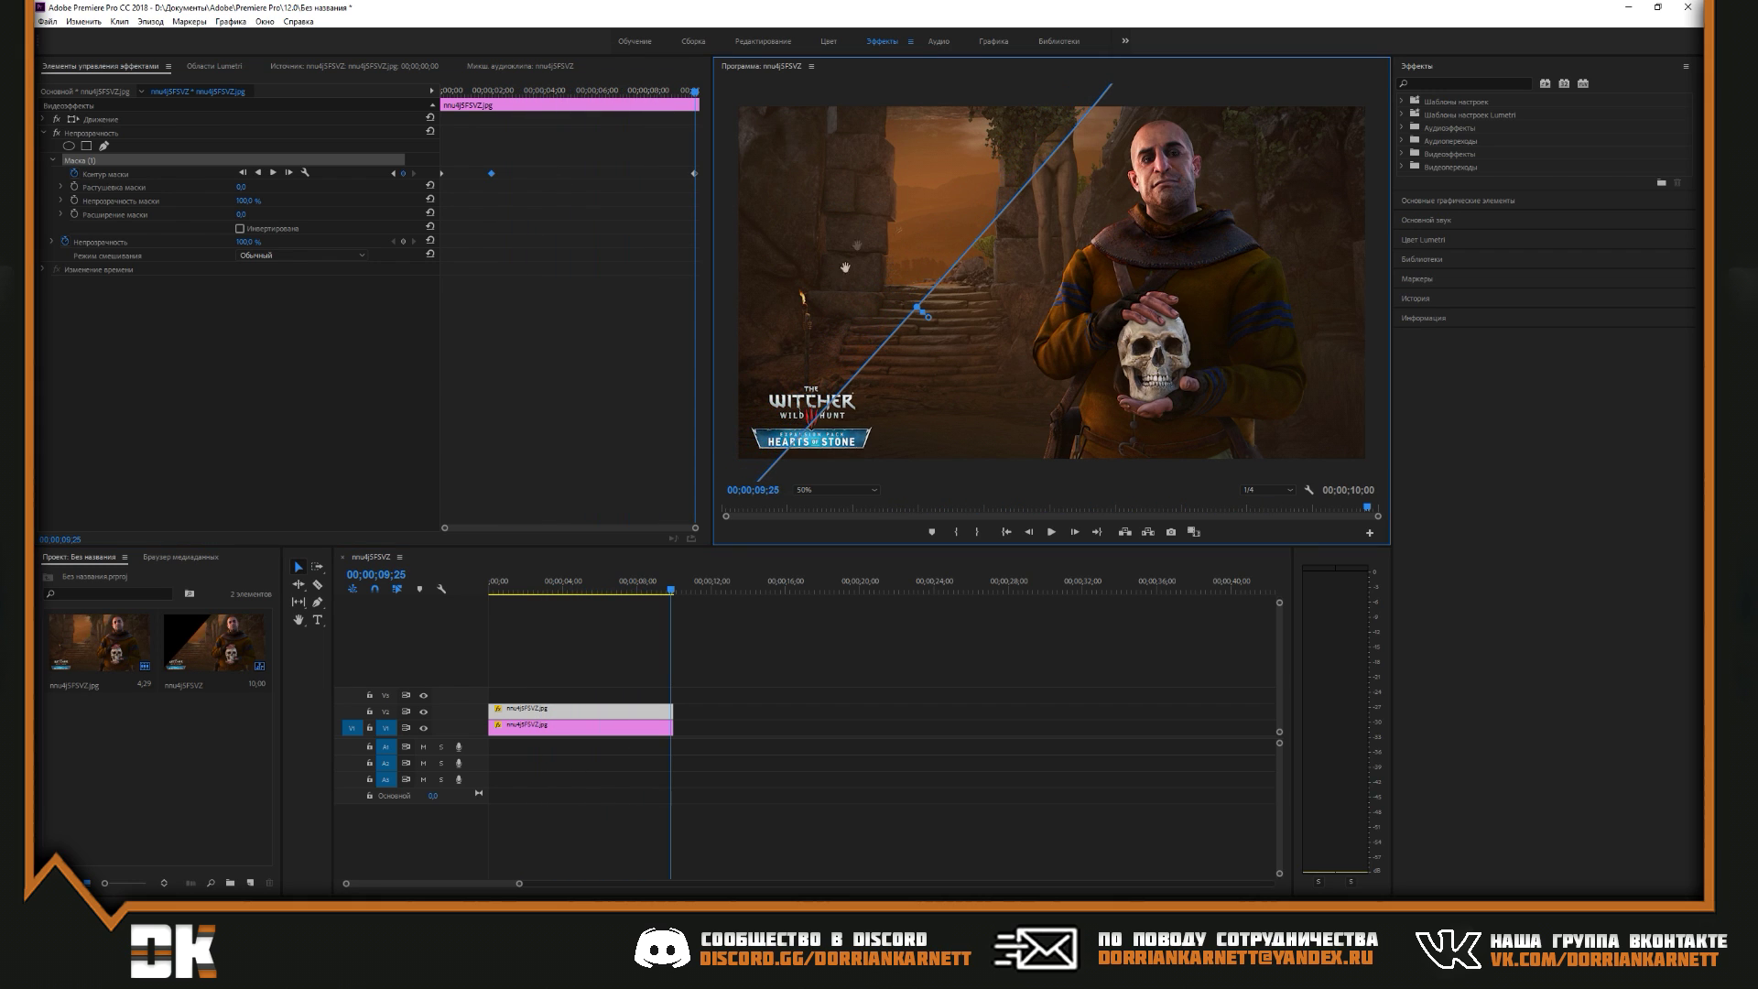
pyautogui.moveTo(670, 591); pyautogui.dragTo(490, 591)
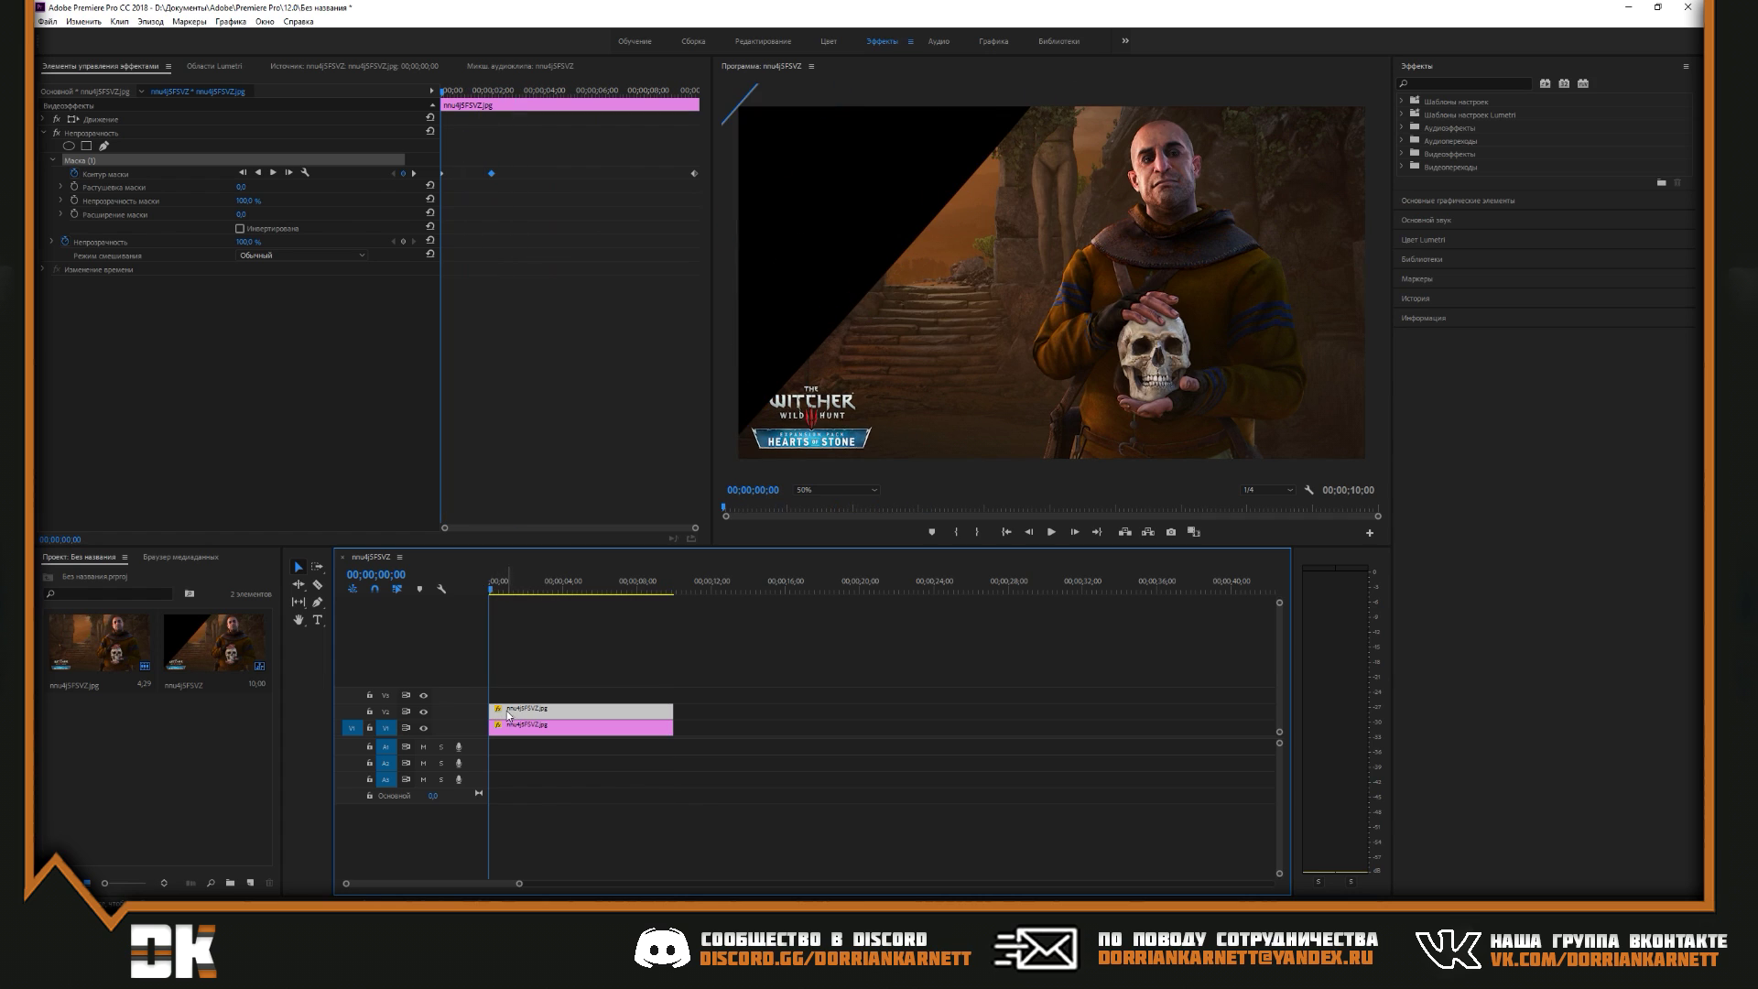
# Nest the animated V2 clip into its own named sequence
pyautogui.rightClick(509, 715)
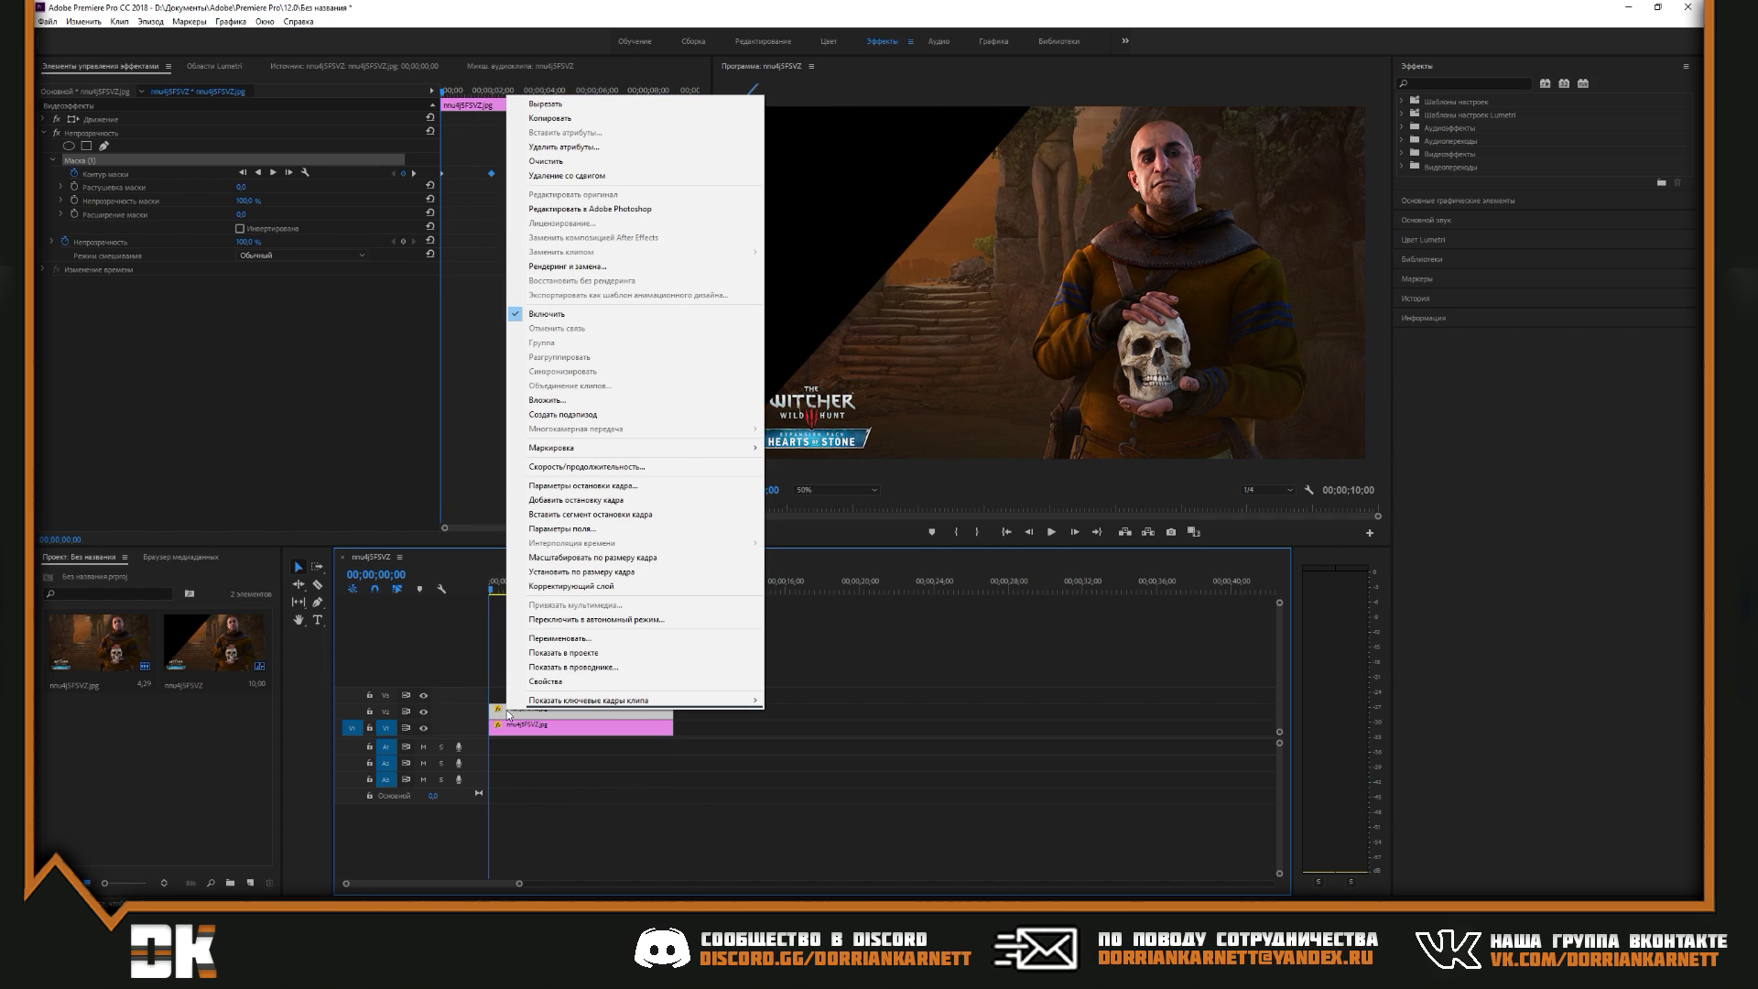
pyautogui.click(567, 402)
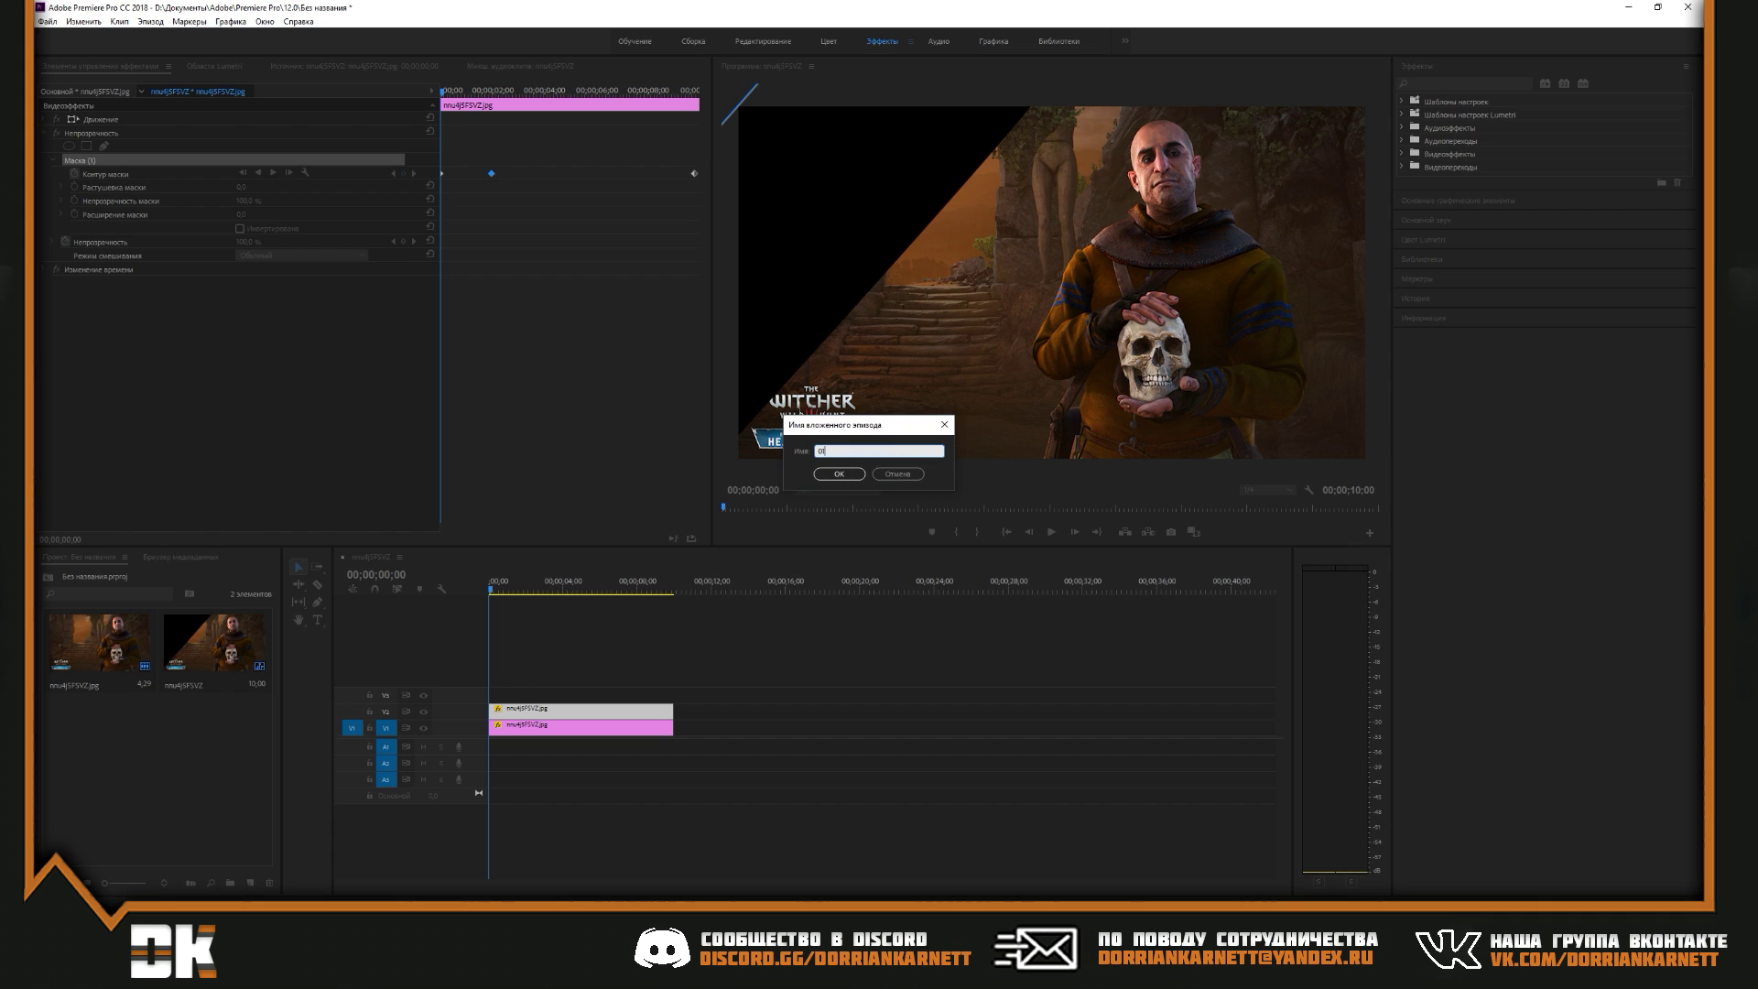
pyautogui.click(839, 473)
# Search the effects for "тень" and apply Радиальная тень (Radial Shadow) to the nested clip on V2
pyautogui.click(542, 737)
pyautogui.click(532, 710)
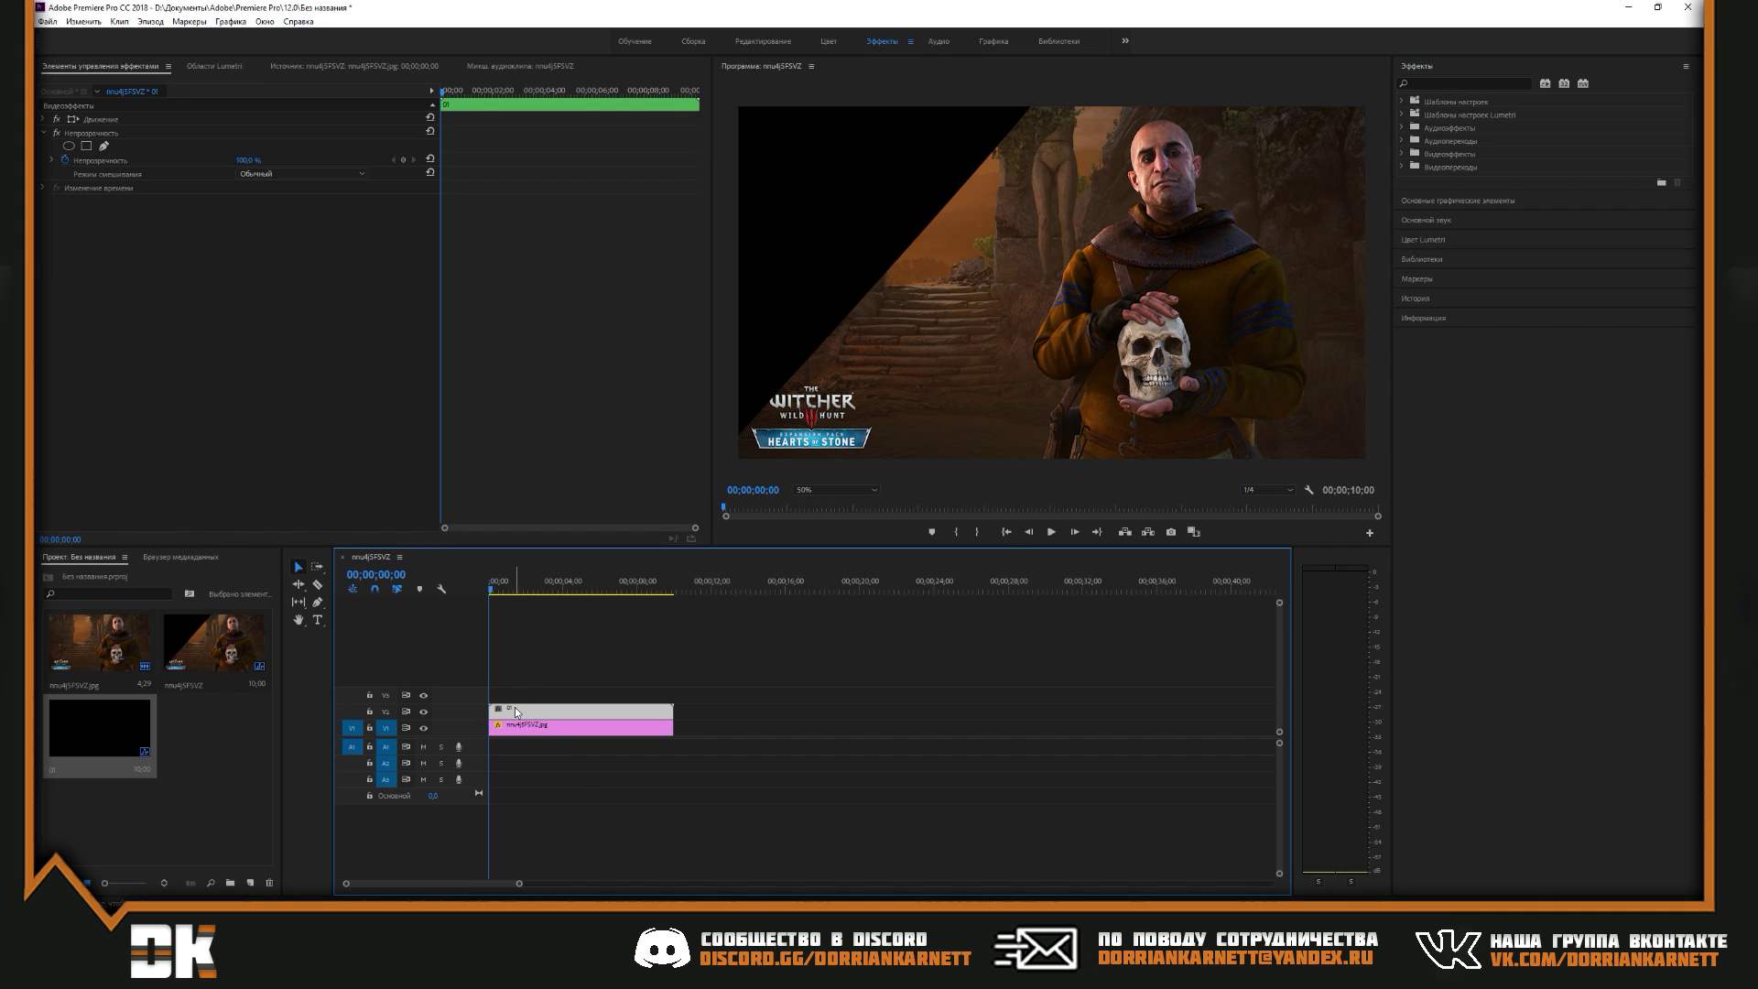
pyautogui.click(1433, 82)
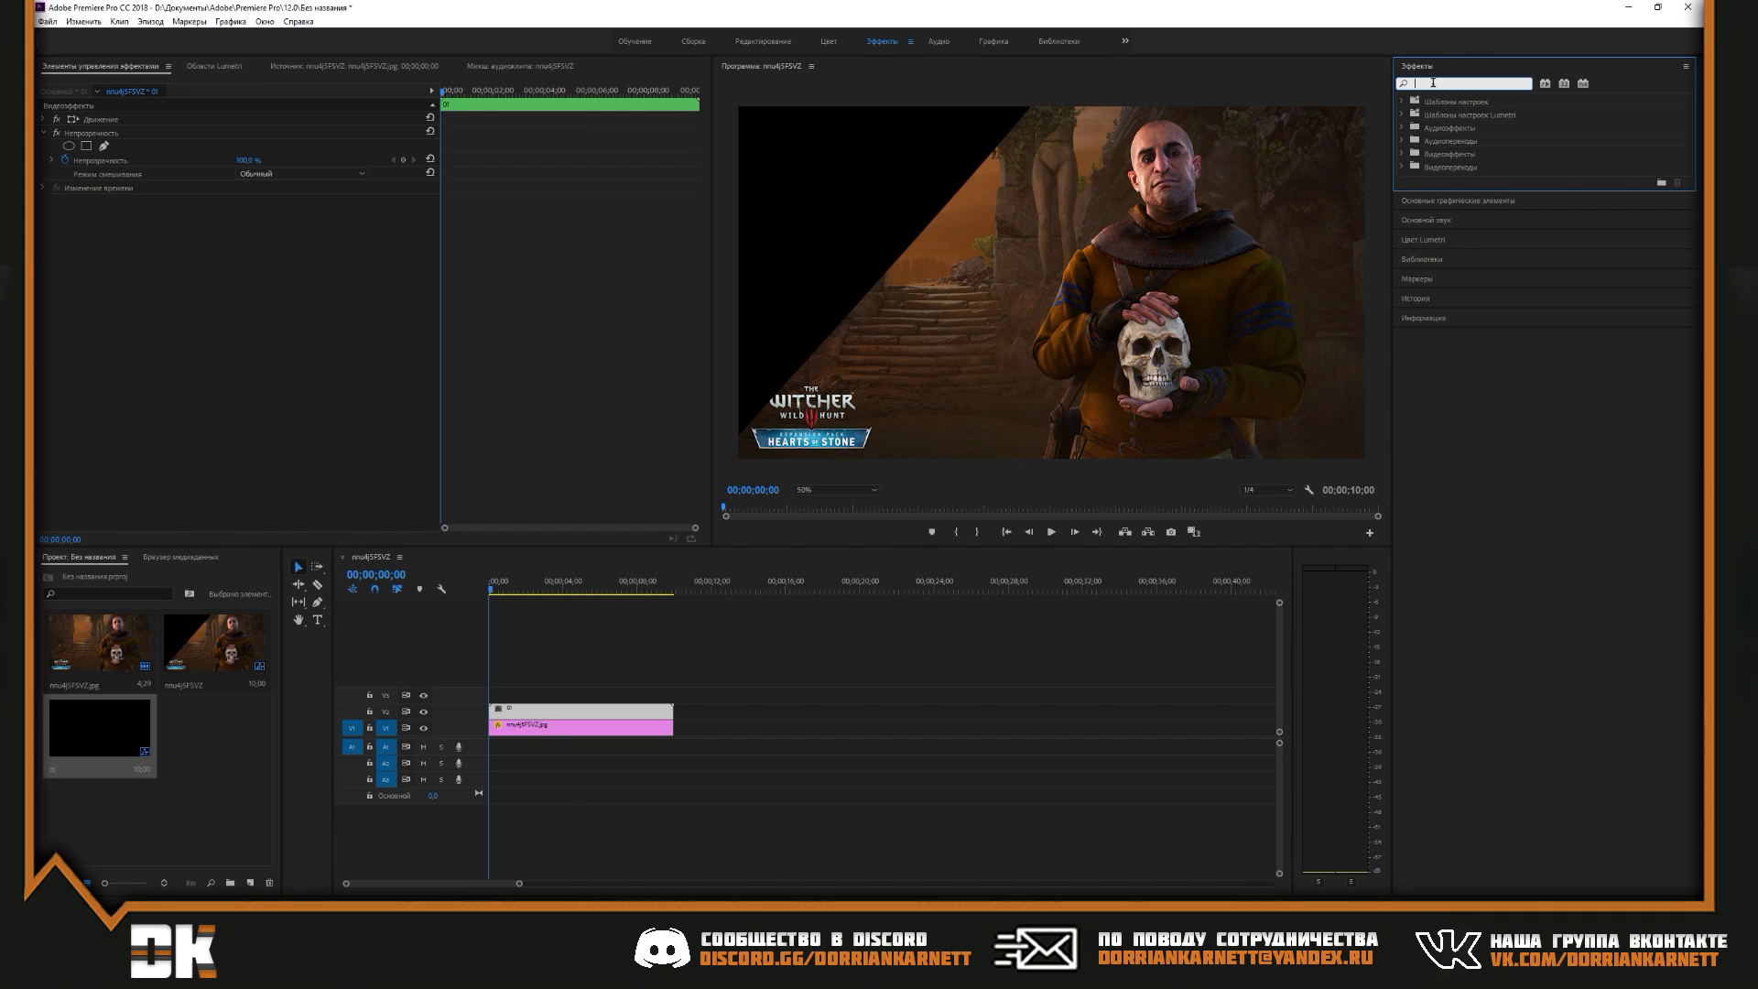
pyautogui.write('тень')
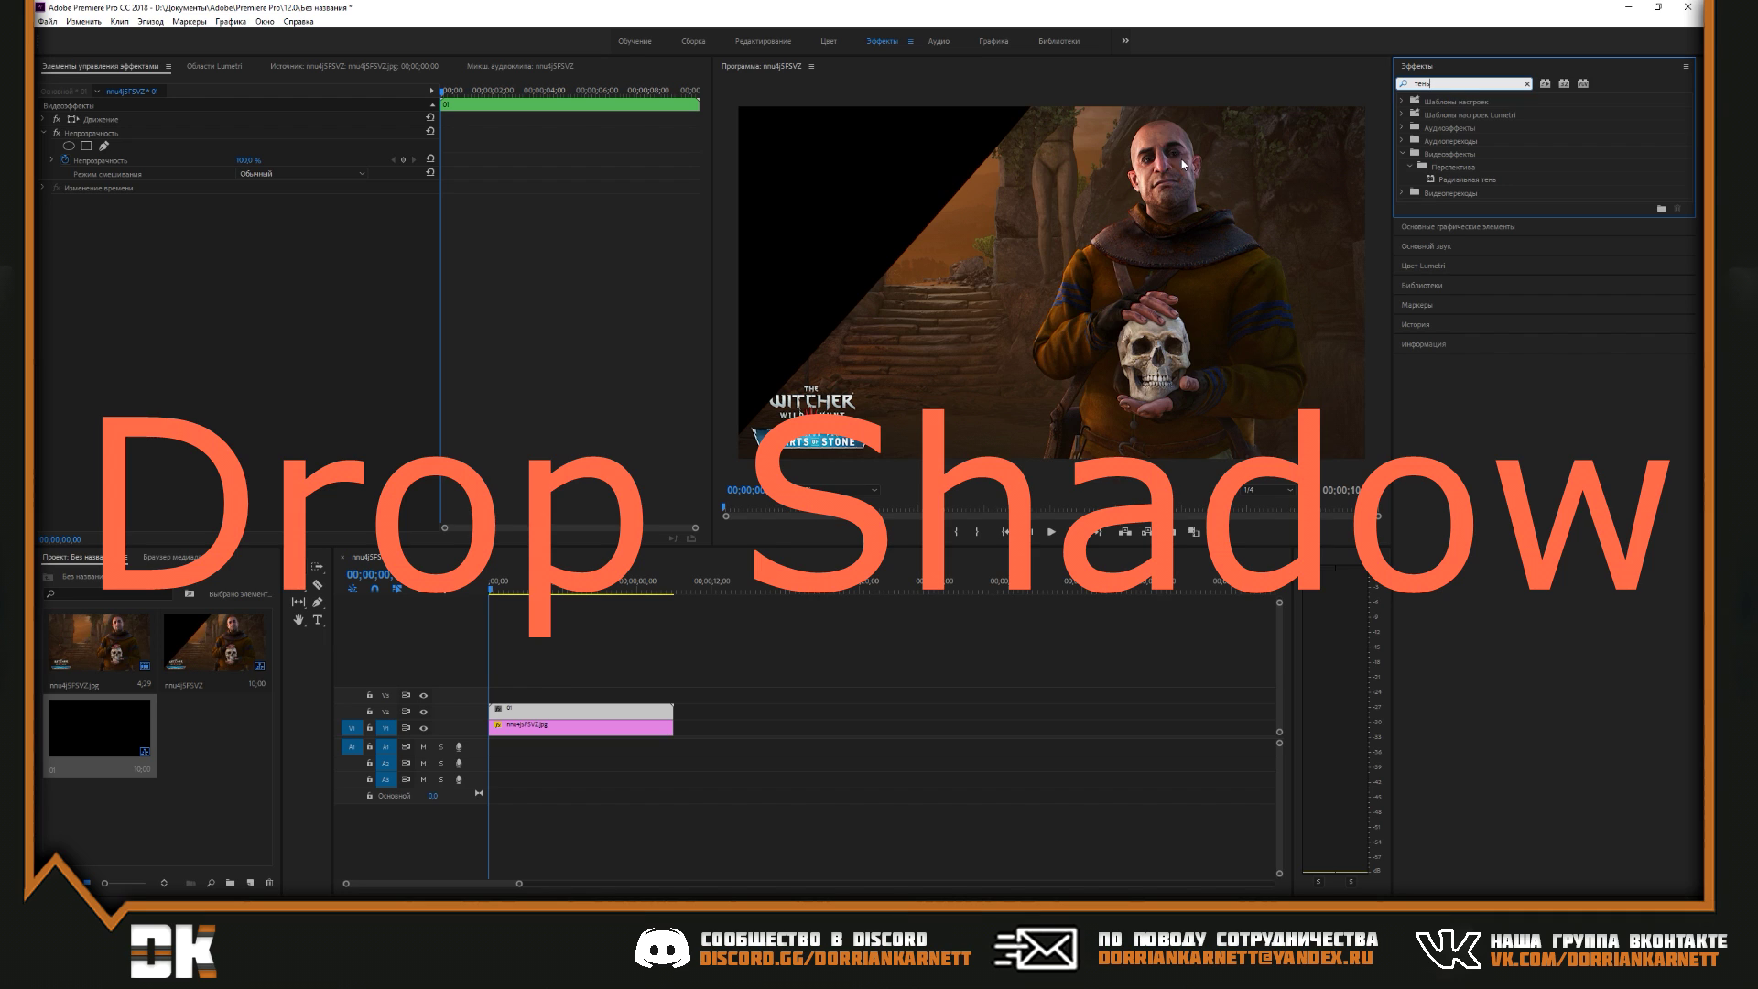
pyautogui.moveTo(1447, 181); pyautogui.dragTo(573, 708)
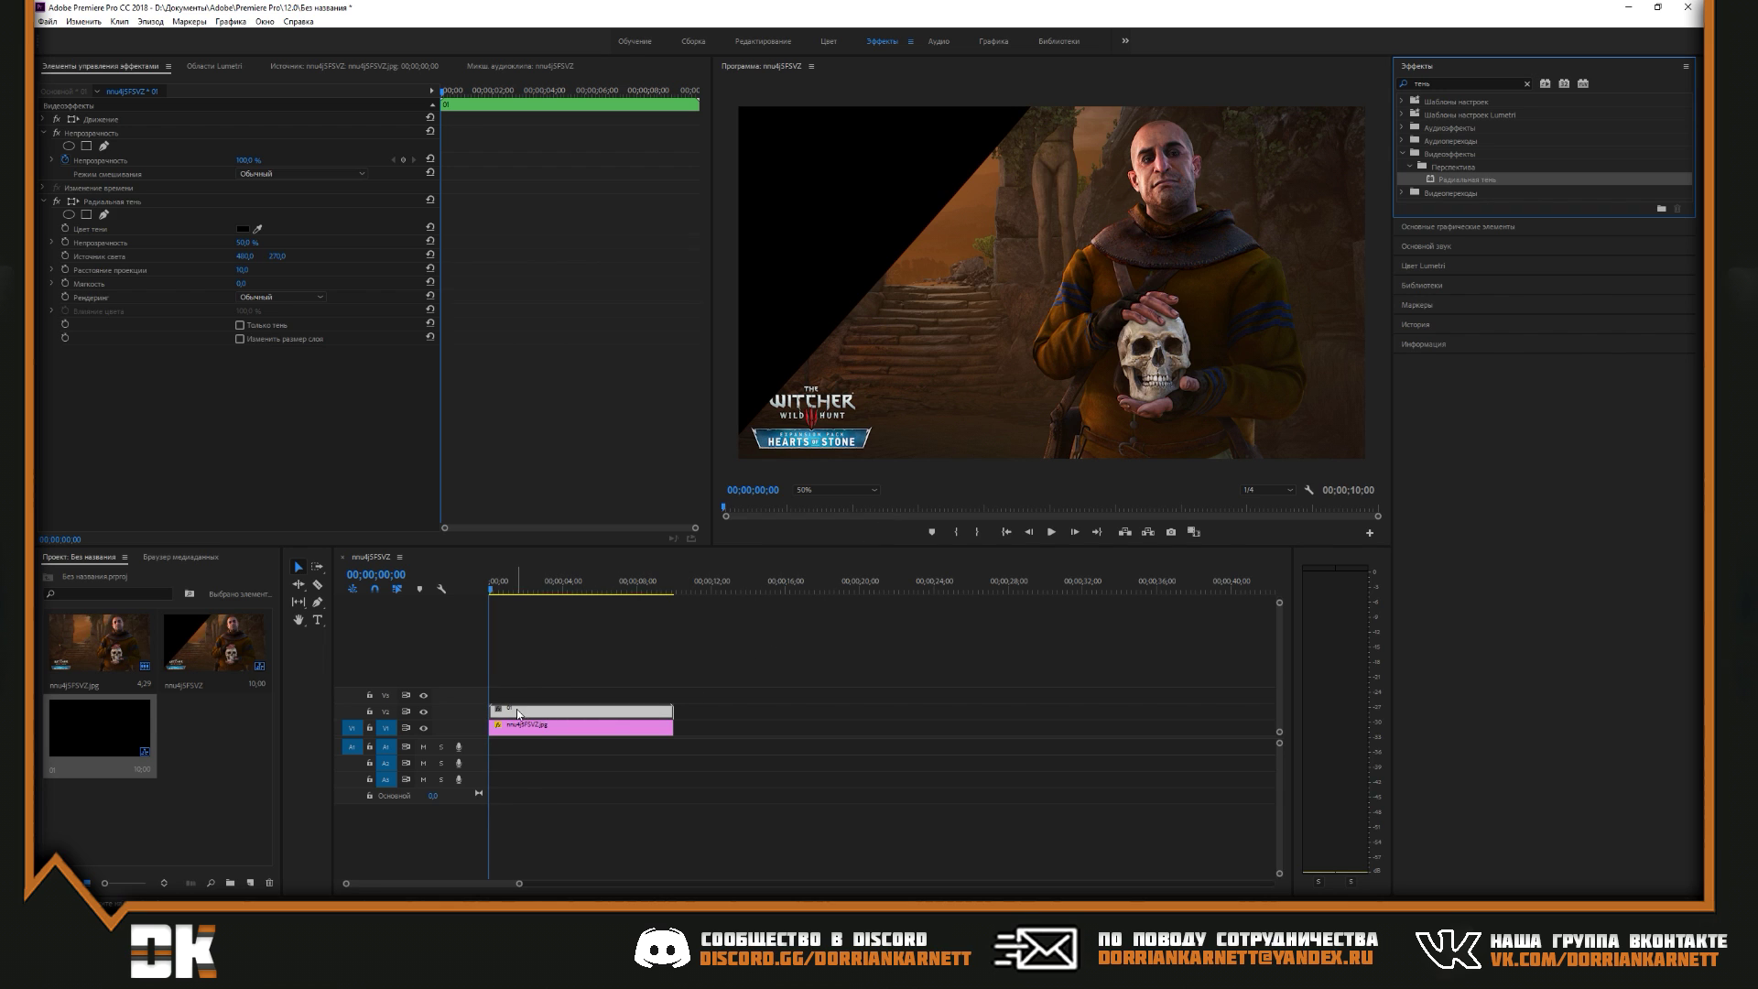
# With the playhead at 00;00;03;27, set the radial shadow's softness to 40 and its opacity to 80%
pyautogui.click(620, 586)
pyautogui.moveTo(608, 592); pyautogui.dragTo(563, 595)
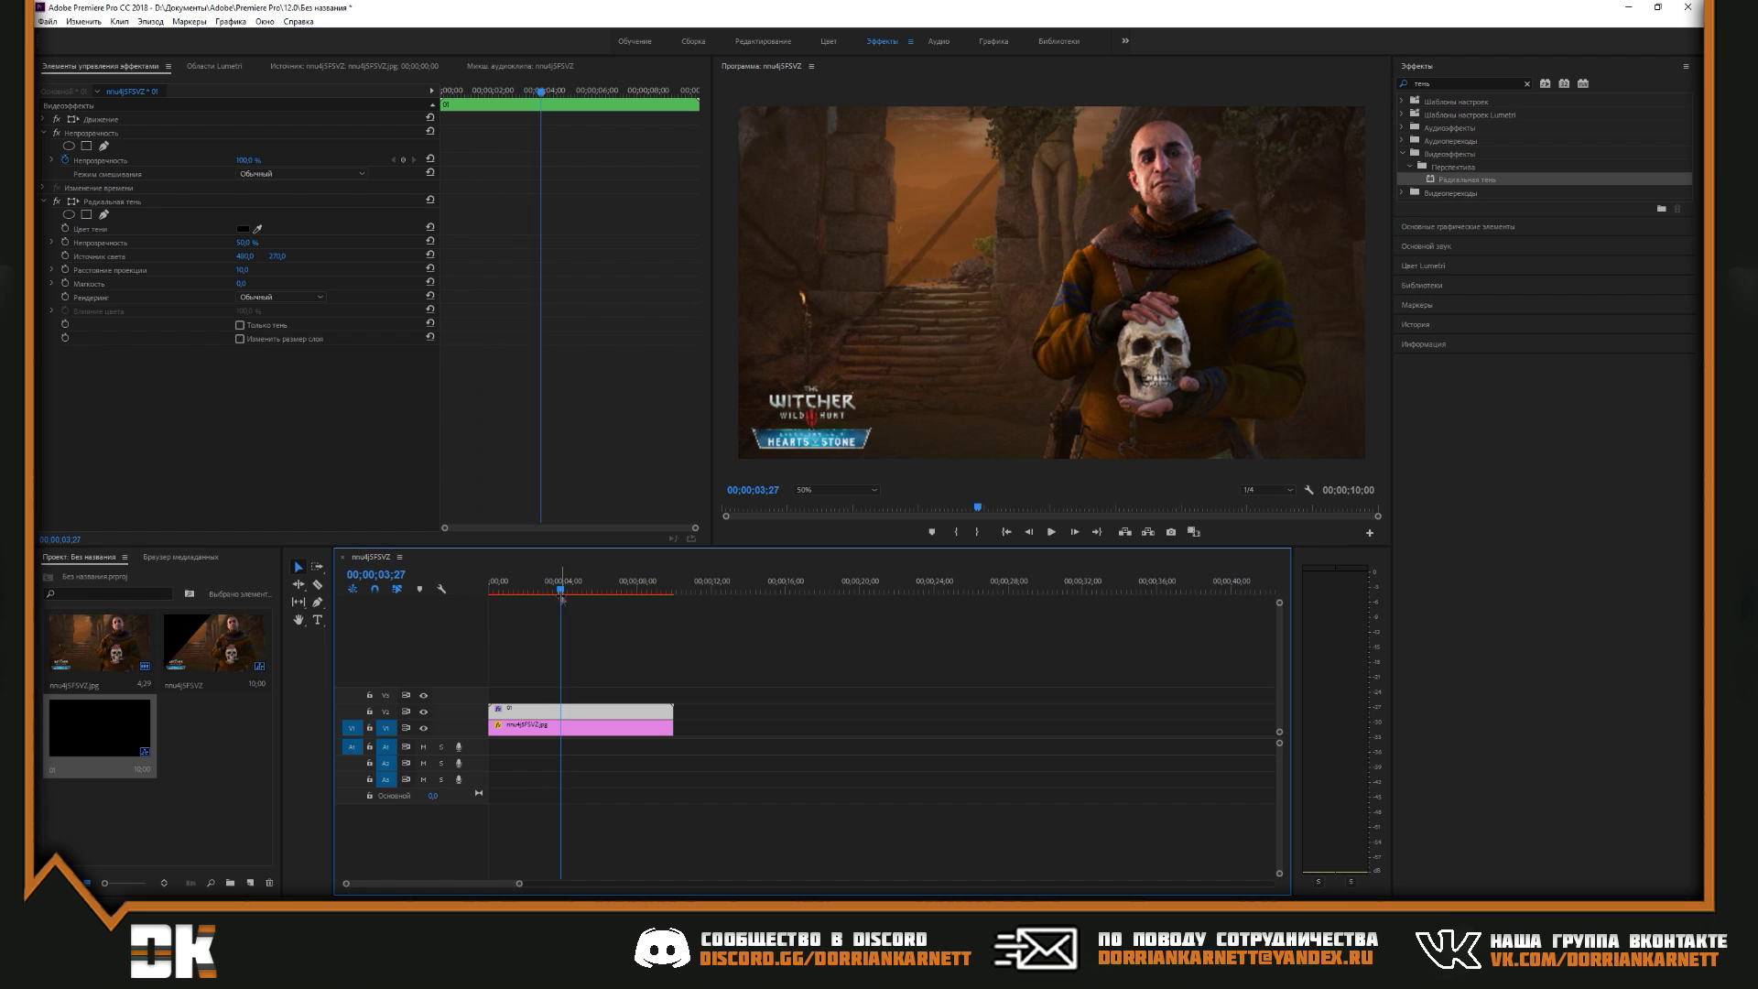
pyautogui.moveTo(241, 284); pyautogui.dragTo(275, 284)
pyautogui.click(253, 241)
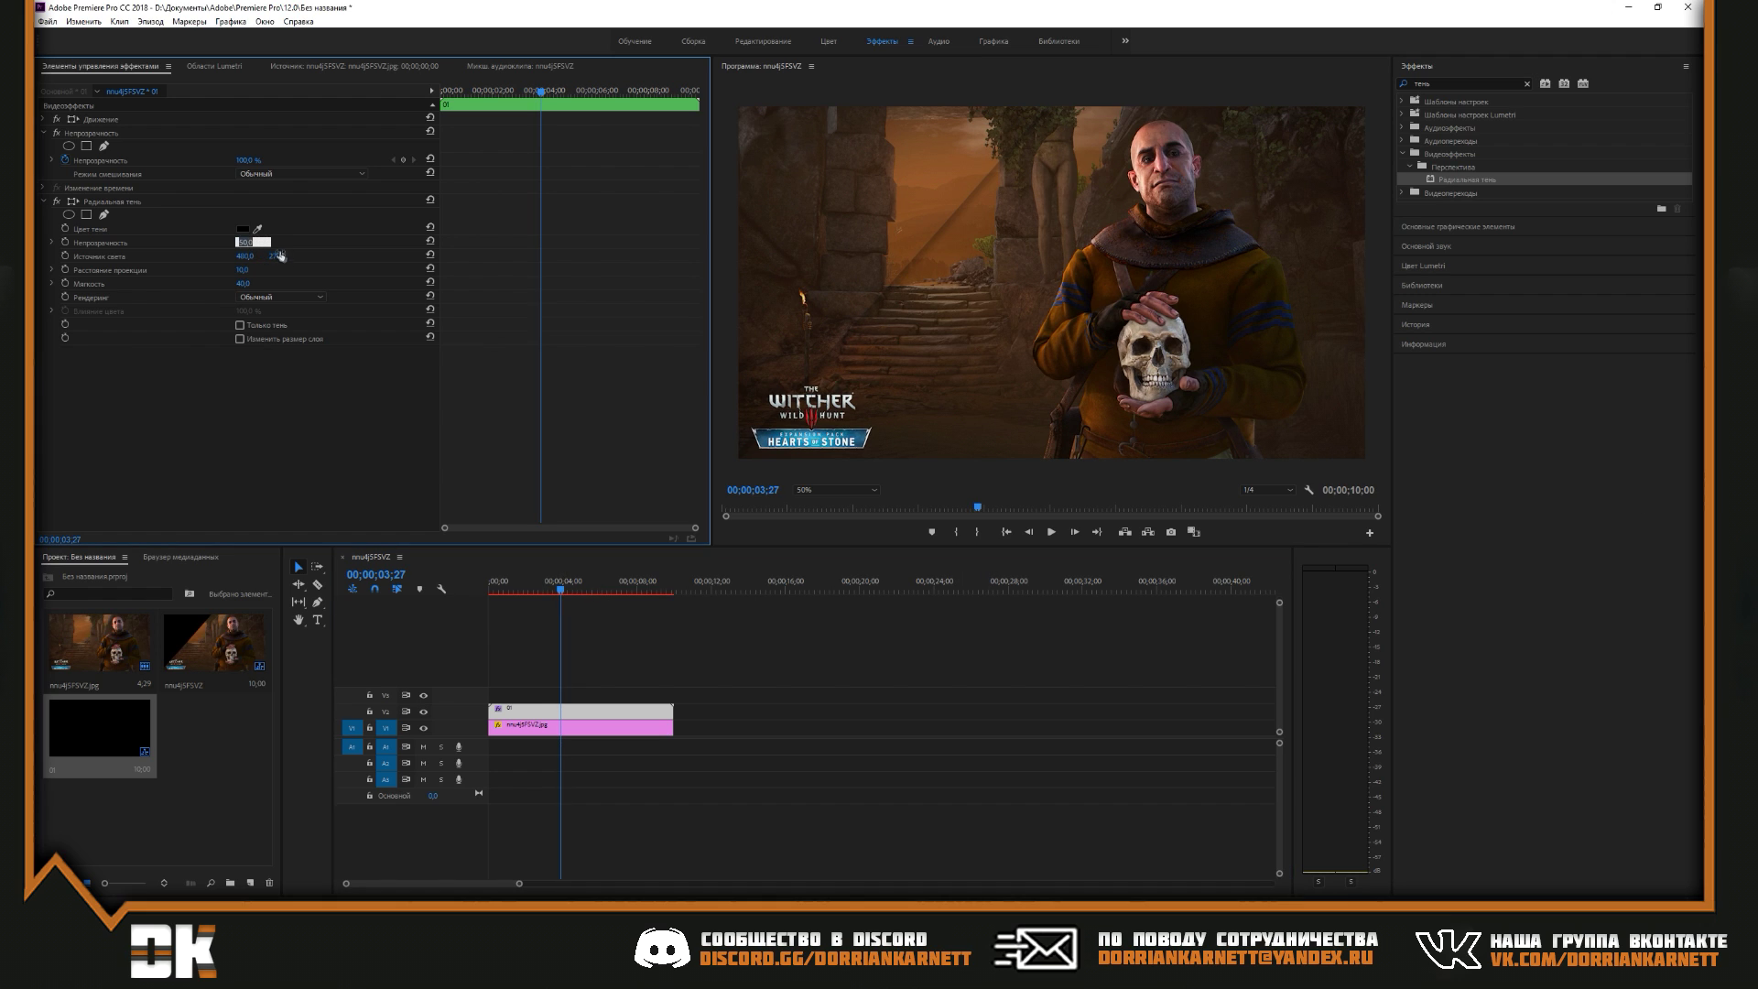
pyautogui.write('80')
pyautogui.press('Return')
# Try the radial shadow's opacity at 65%, and settle on 80%
pyautogui.click(248, 243)
pyautogui.write('65')
pyautogui.press('Return')
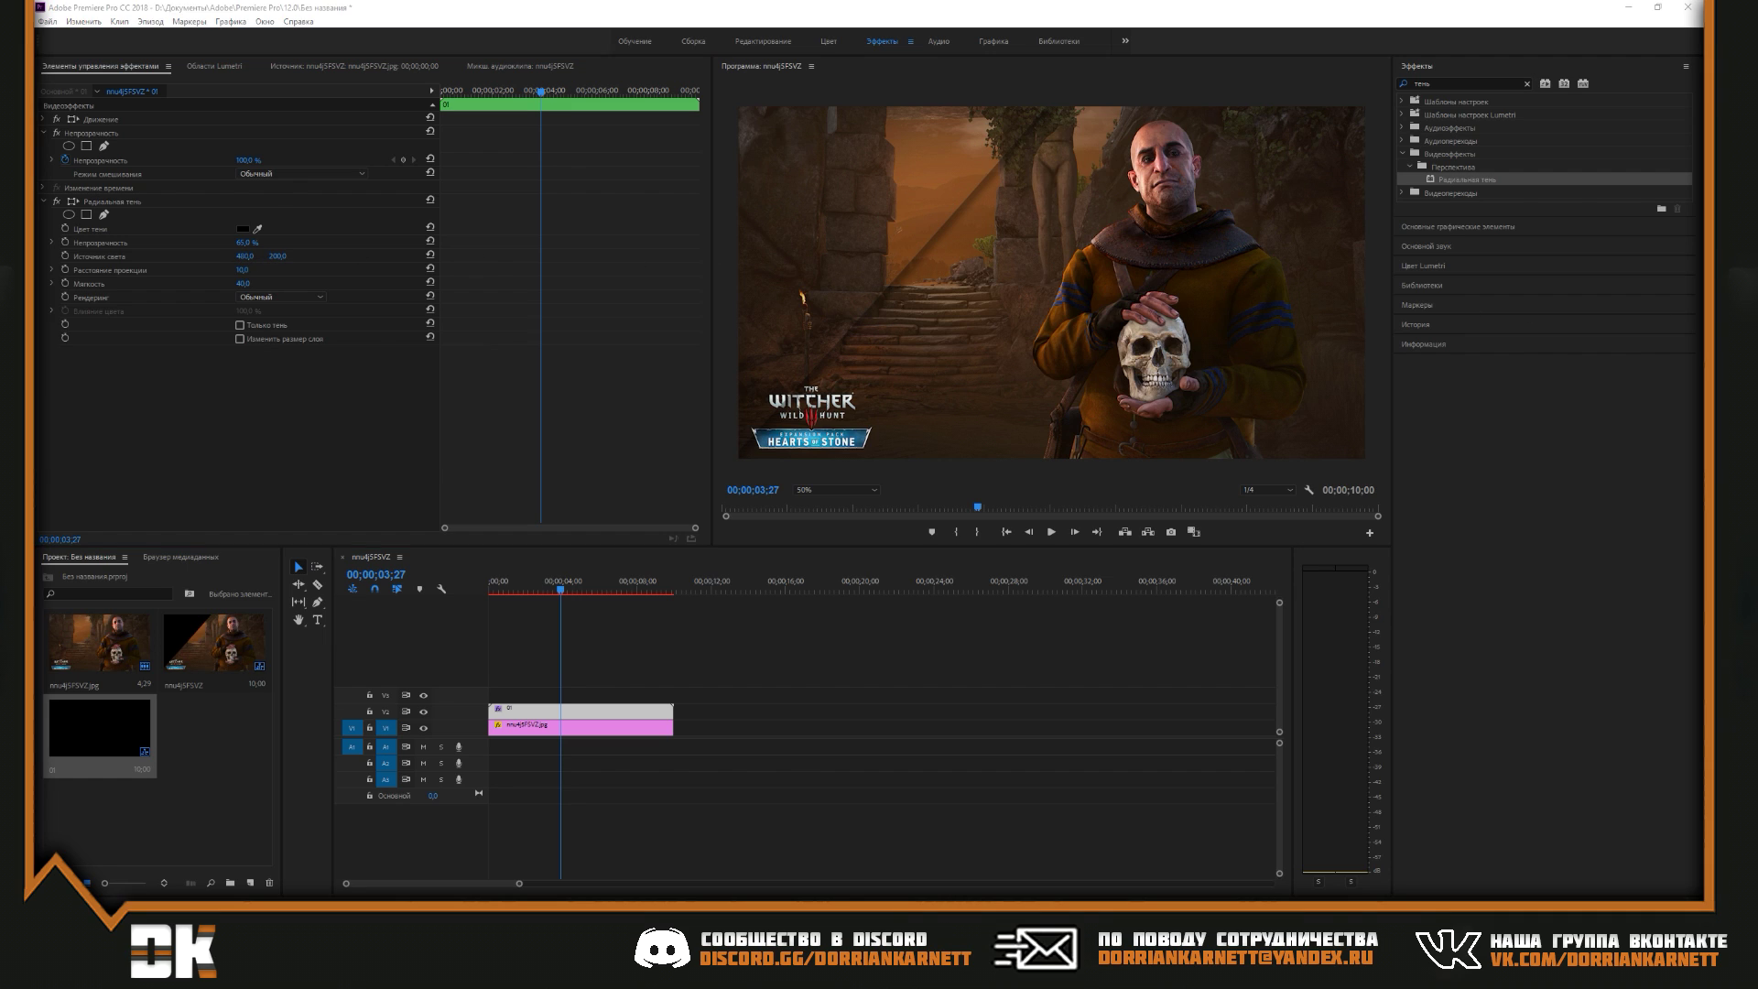
pyautogui.click(247, 242)
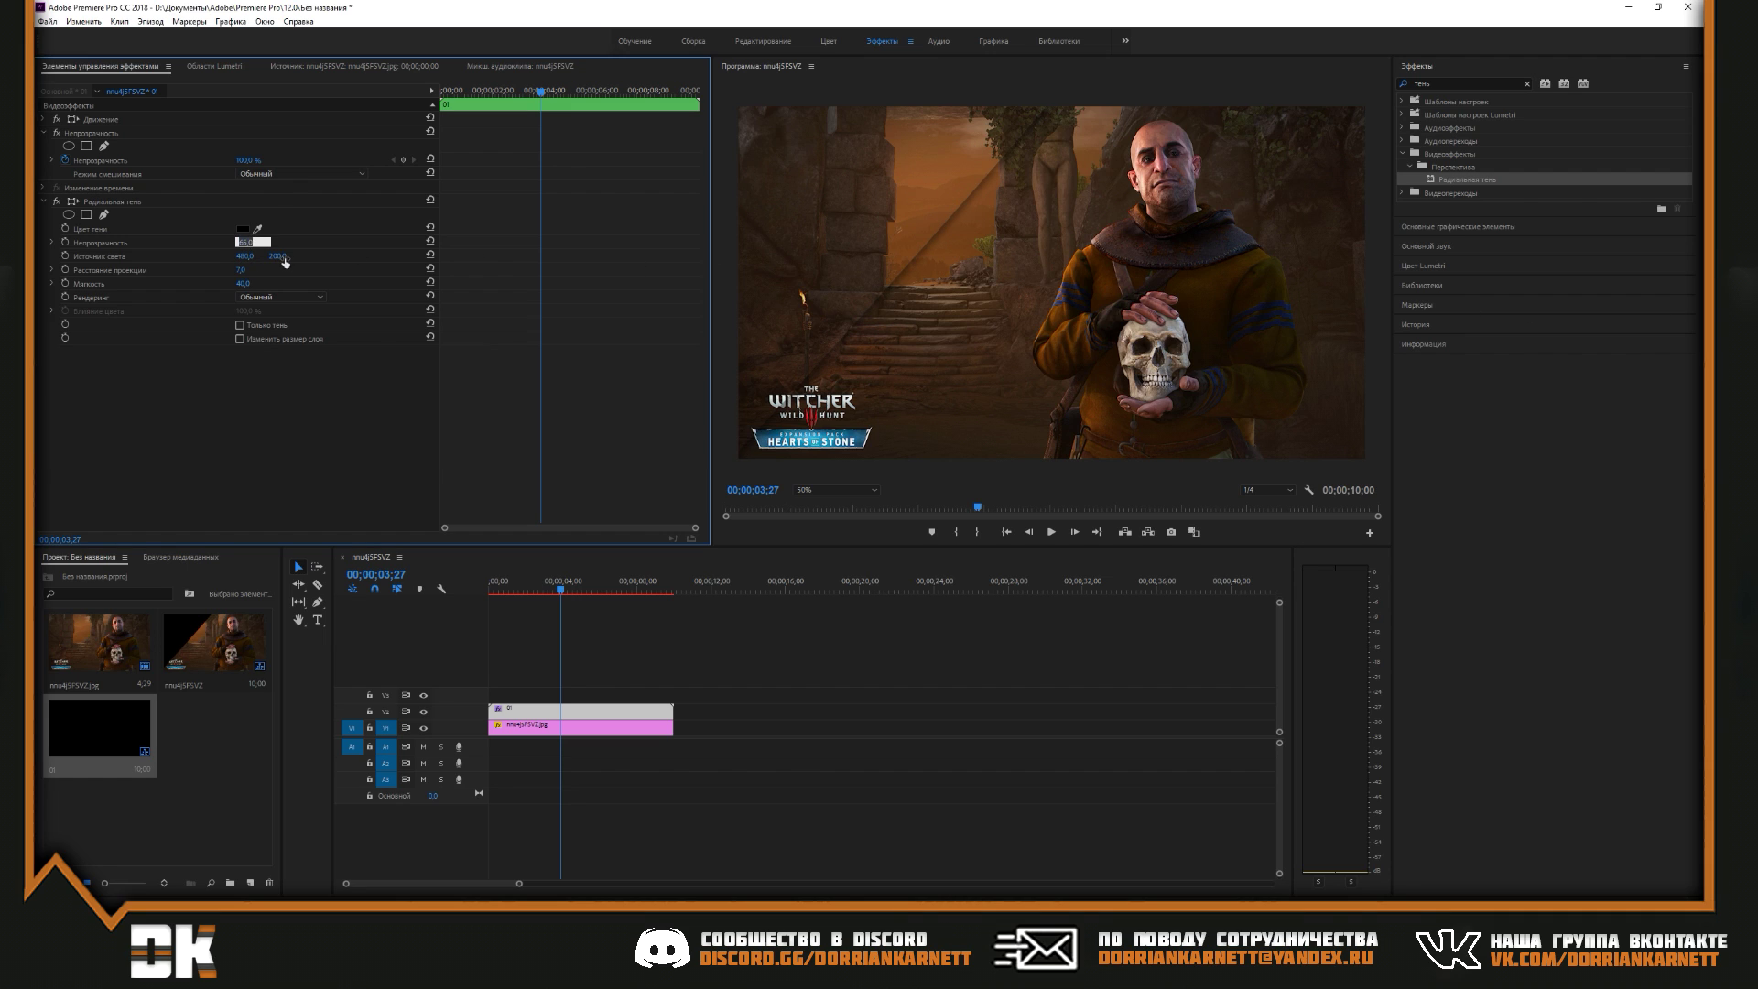
pyautogui.write('80')
pyautogui.press('Return')
# Move both clips up one track to V2 and V3, leaving V1 empty
pyautogui.click(514, 706)
pyautogui.hotkey('ctrl', 'z')
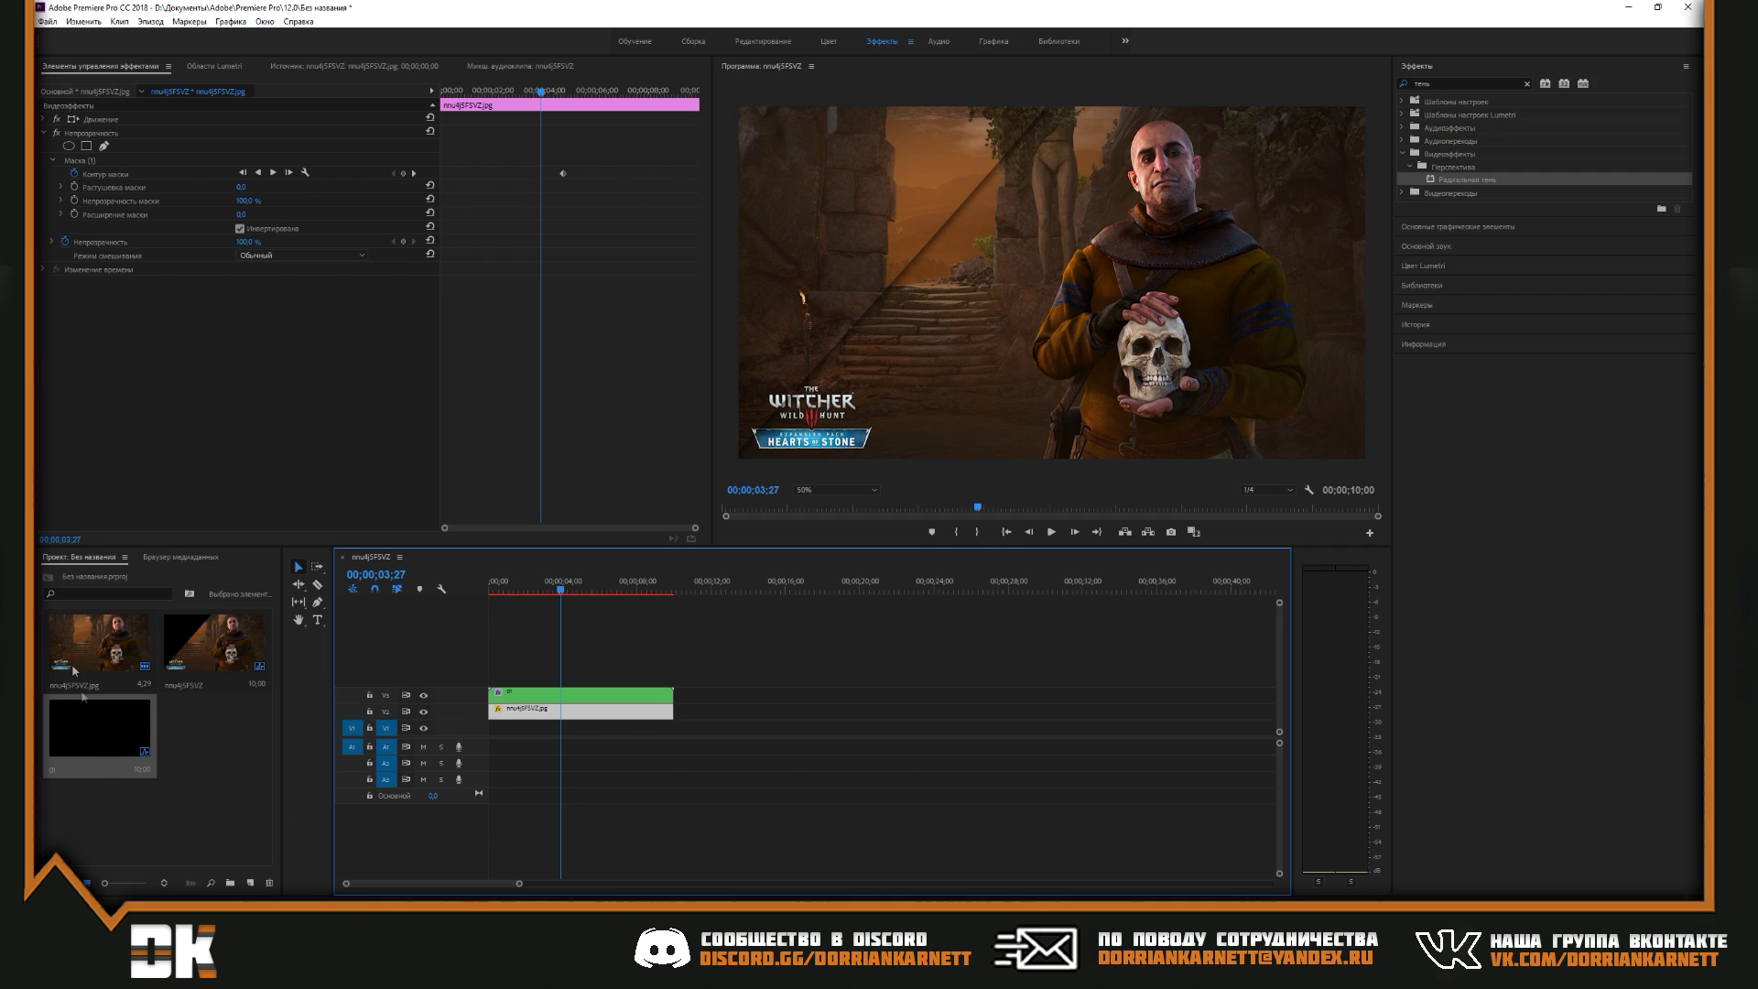
pyautogui.click(229, 824)
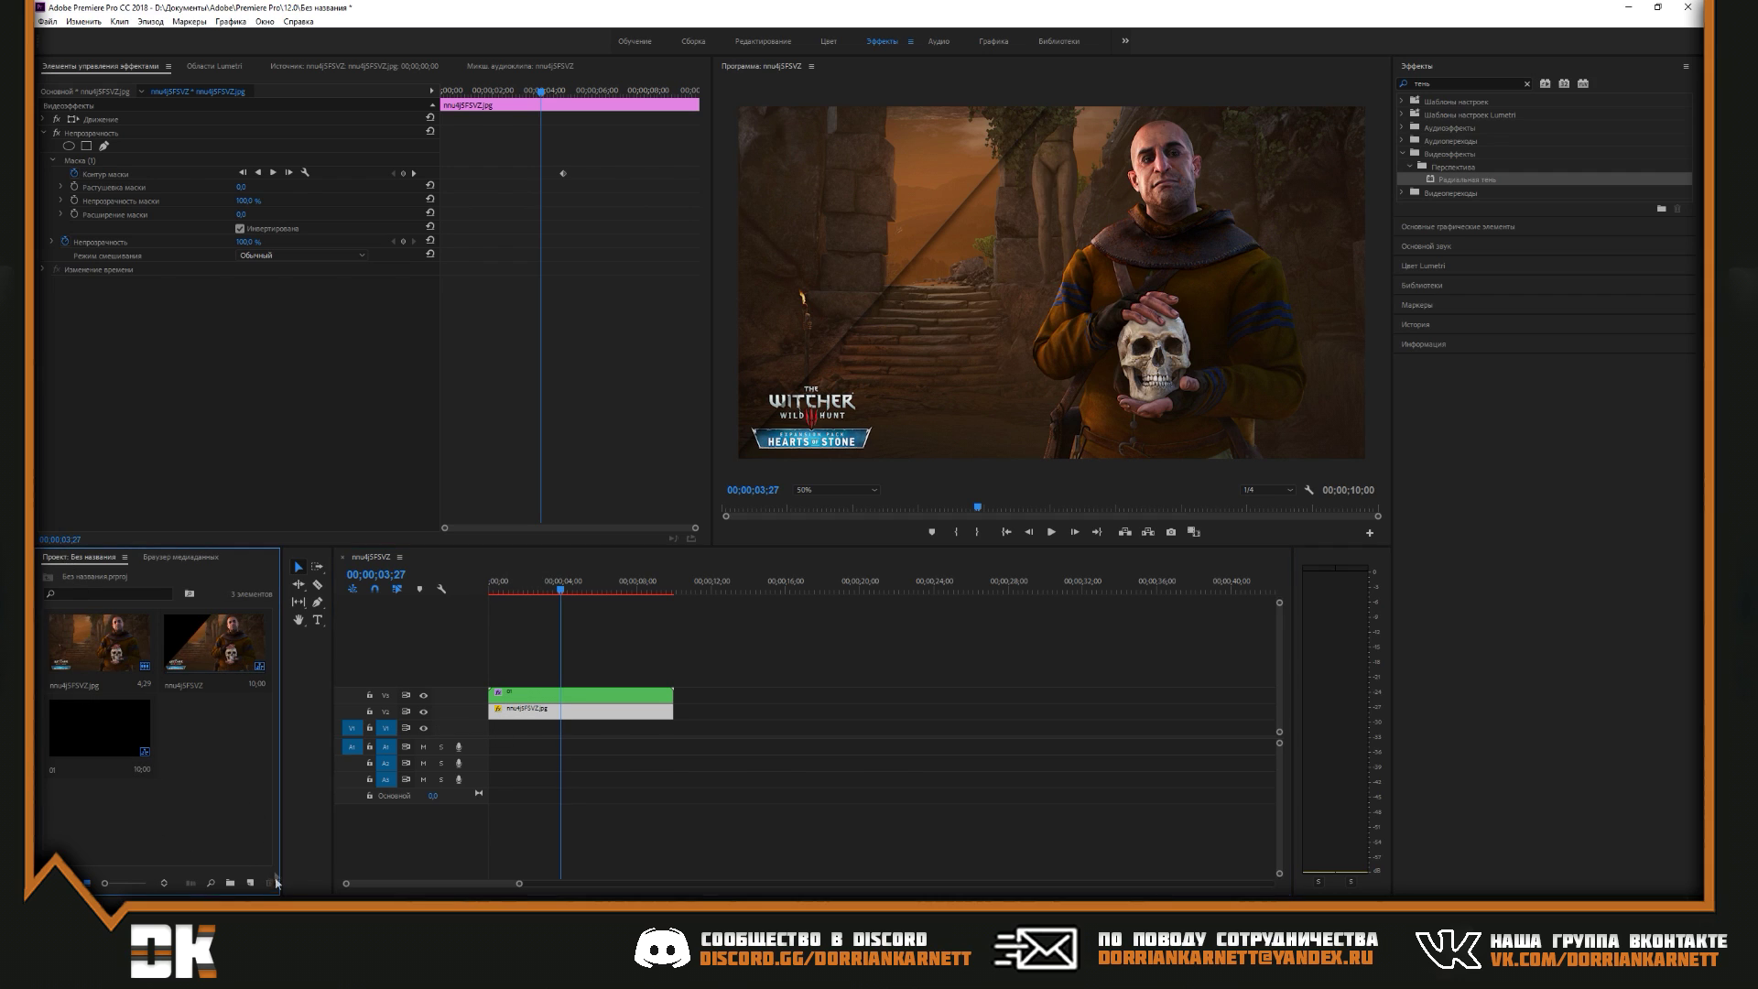
# Create a white (FFFFFF) colour matte and place it on V1, extended to the full length of the clips above
pyautogui.click(250, 884)
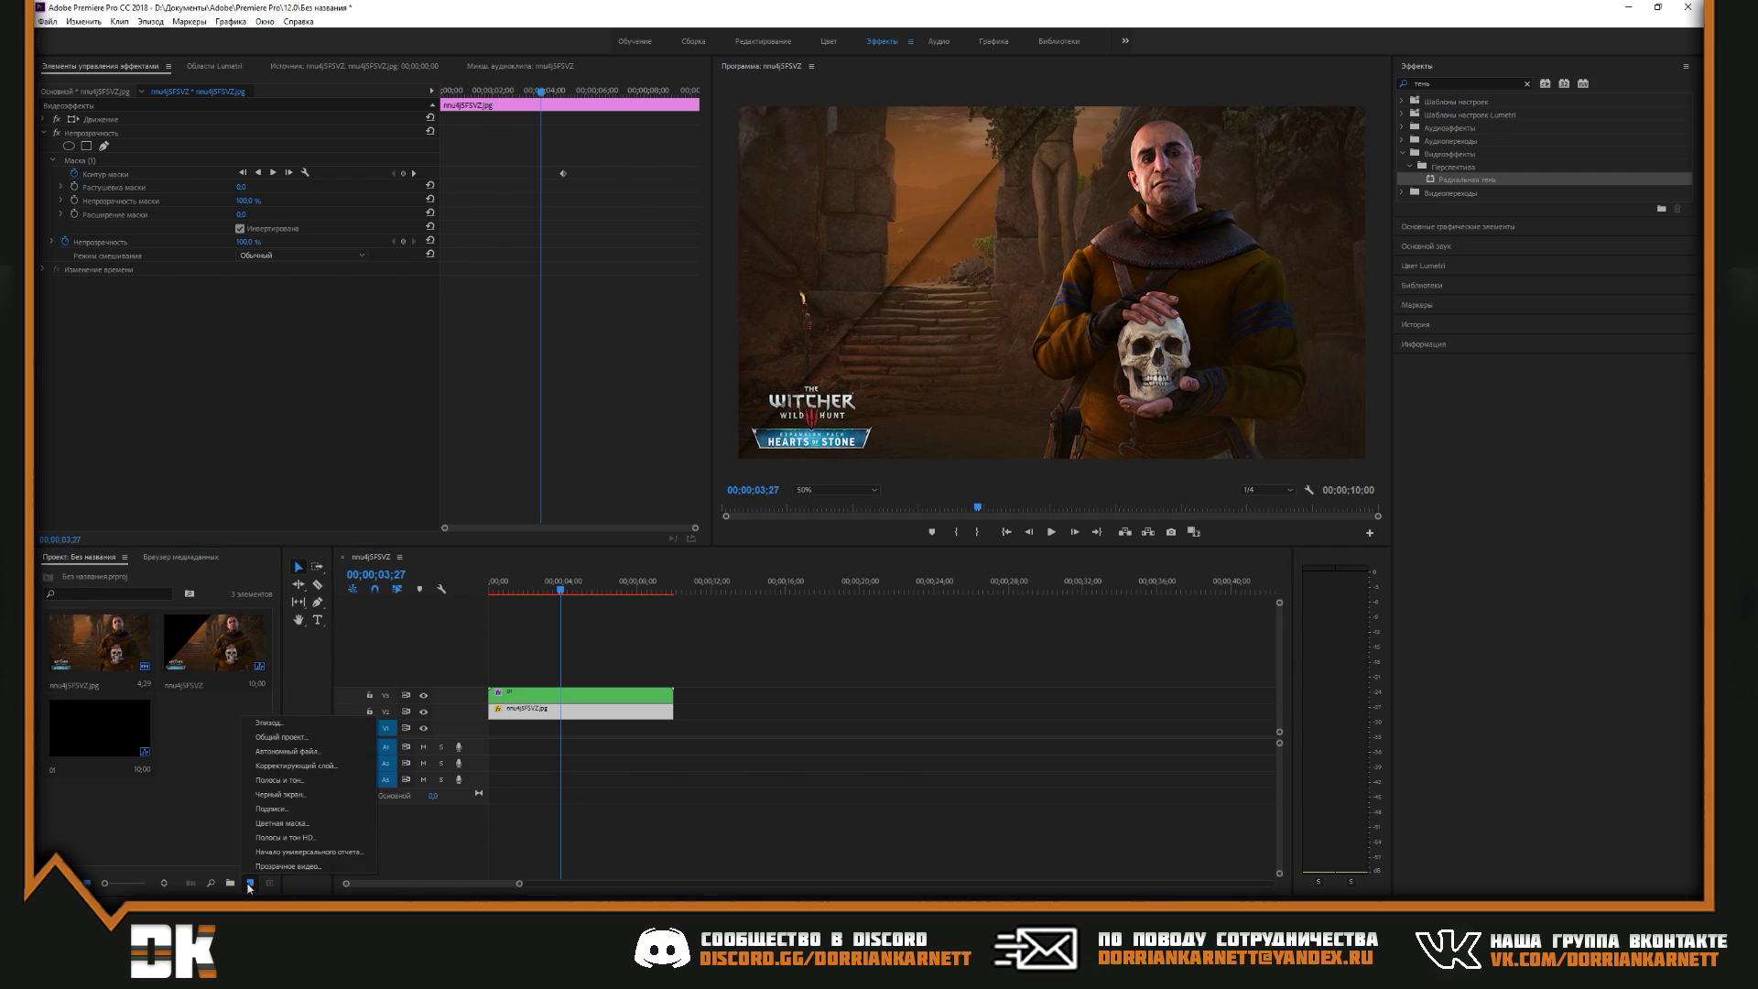
pyautogui.click(274, 823)
pyautogui.click(932, 522)
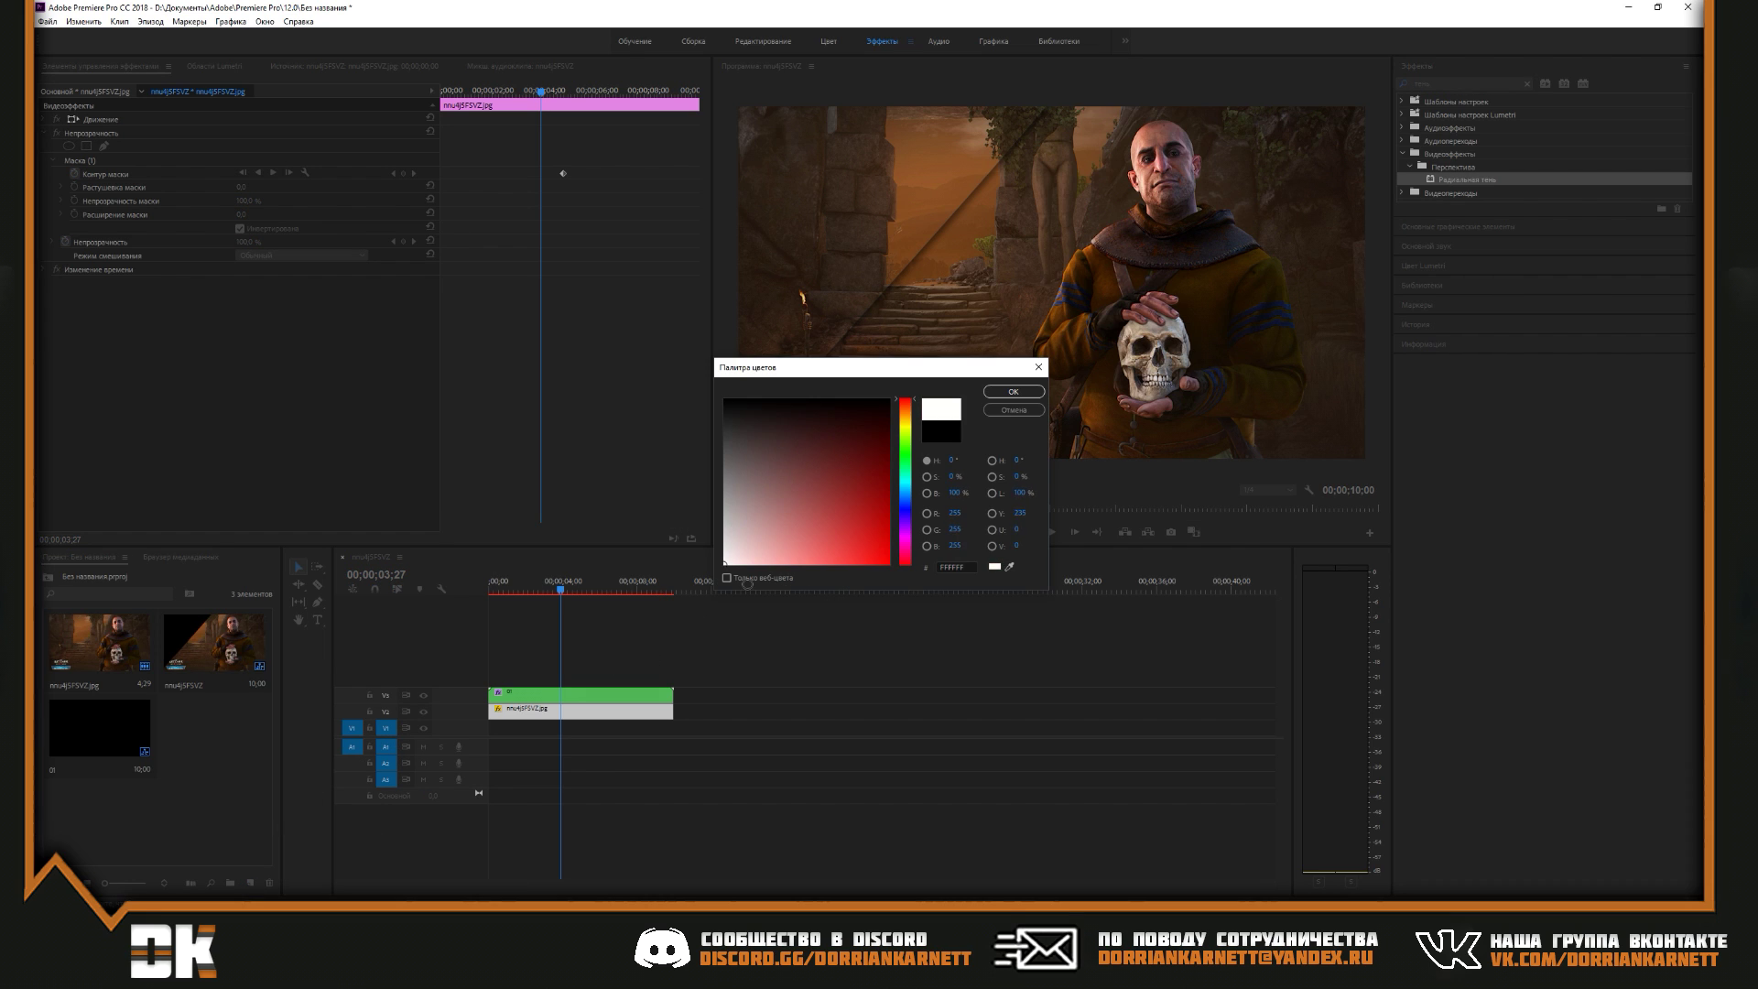
pyautogui.moveTo(214, 728); pyautogui.dragTo(673, 728)
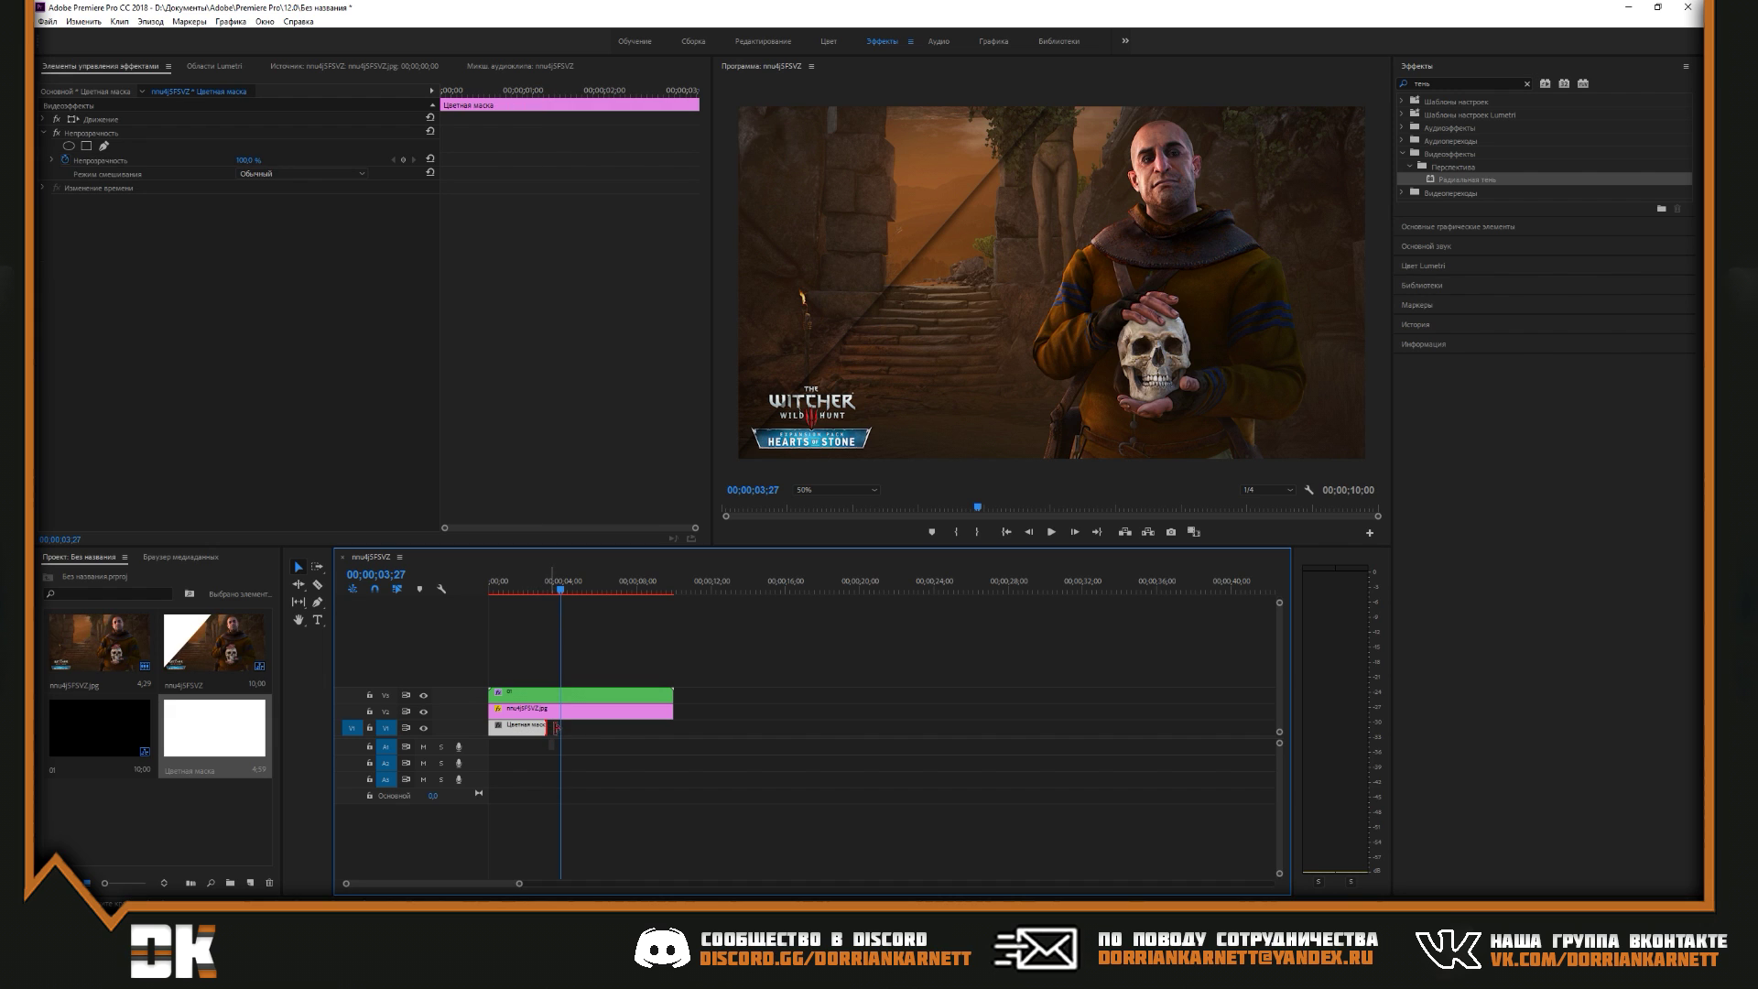
# Recolour the matte on V1 to a dark brown matching the image, and scrub through the opening seconds to check it
pyautogui.doubleClick(516, 728)
pyautogui.moveTo(909, 436); pyautogui.dragTo(909, 417)
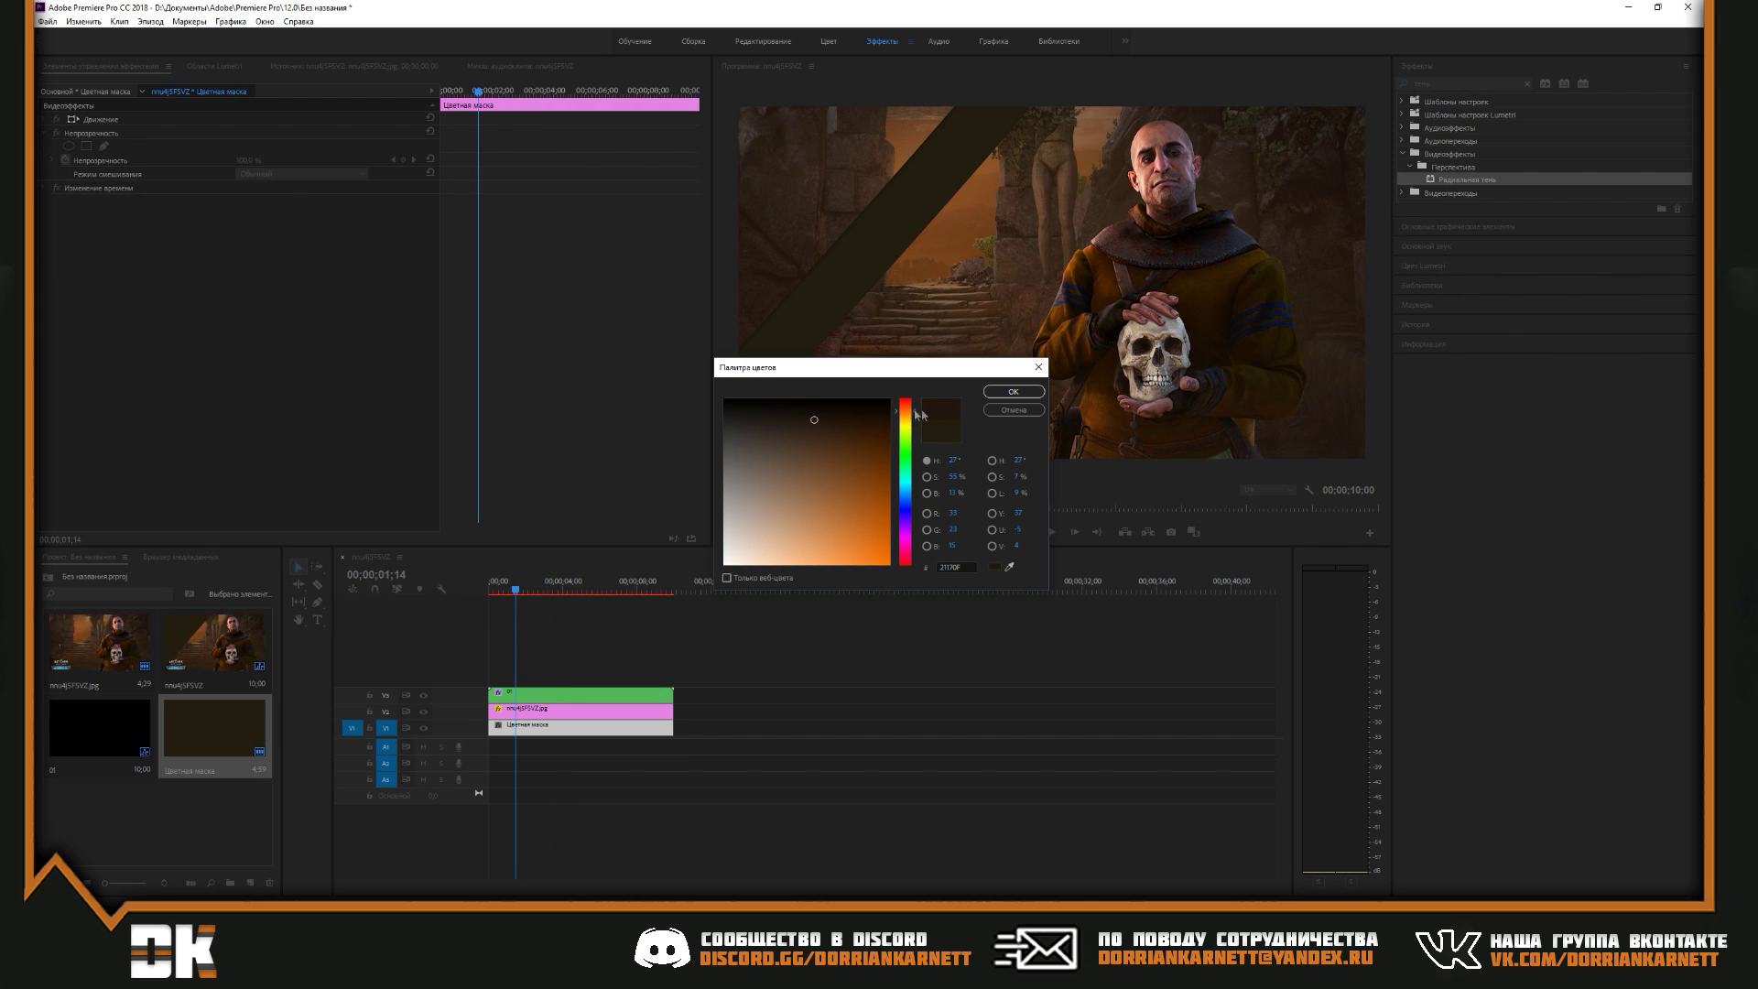
pyautogui.click(1013, 391)
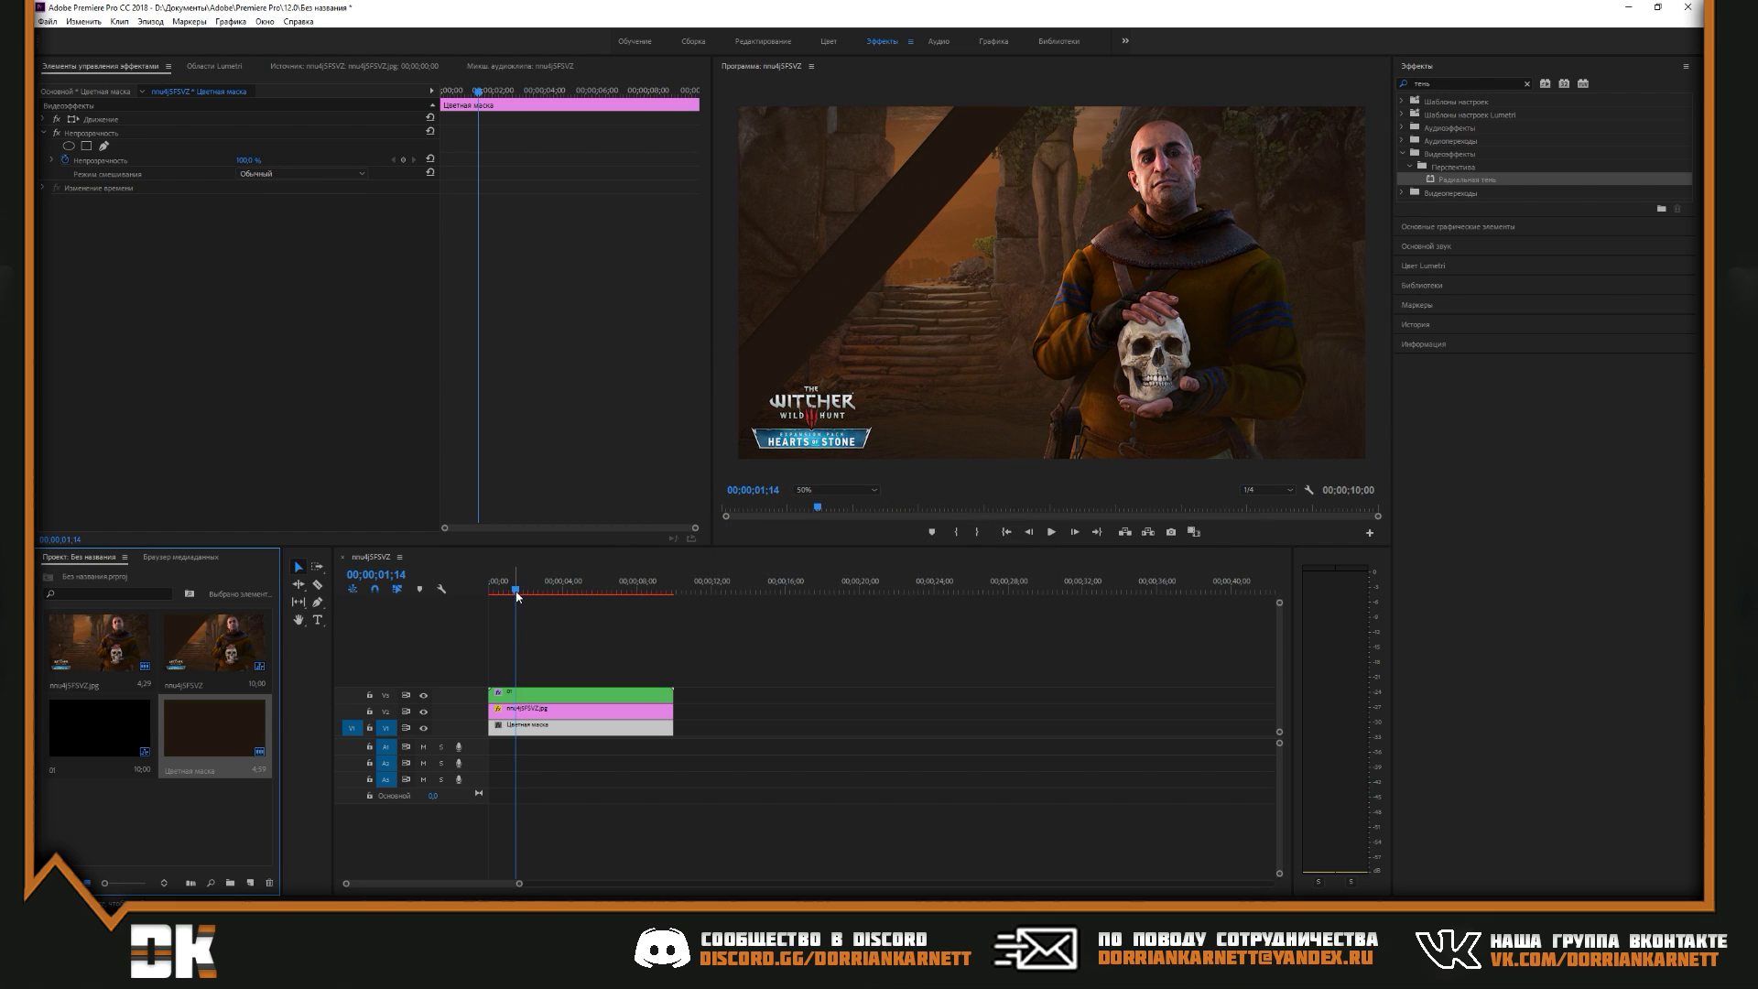
pyautogui.click(485, 594)
pyautogui.moveTo(483, 596); pyautogui.dragTo(559, 591)
# Move the nested shadowed clip from V3 up to V5 and deselect it
pyautogui.click(521, 694)
pyautogui.moveTo(520, 694); pyautogui.dragTo(529, 665)
pyautogui.click(515, 630)
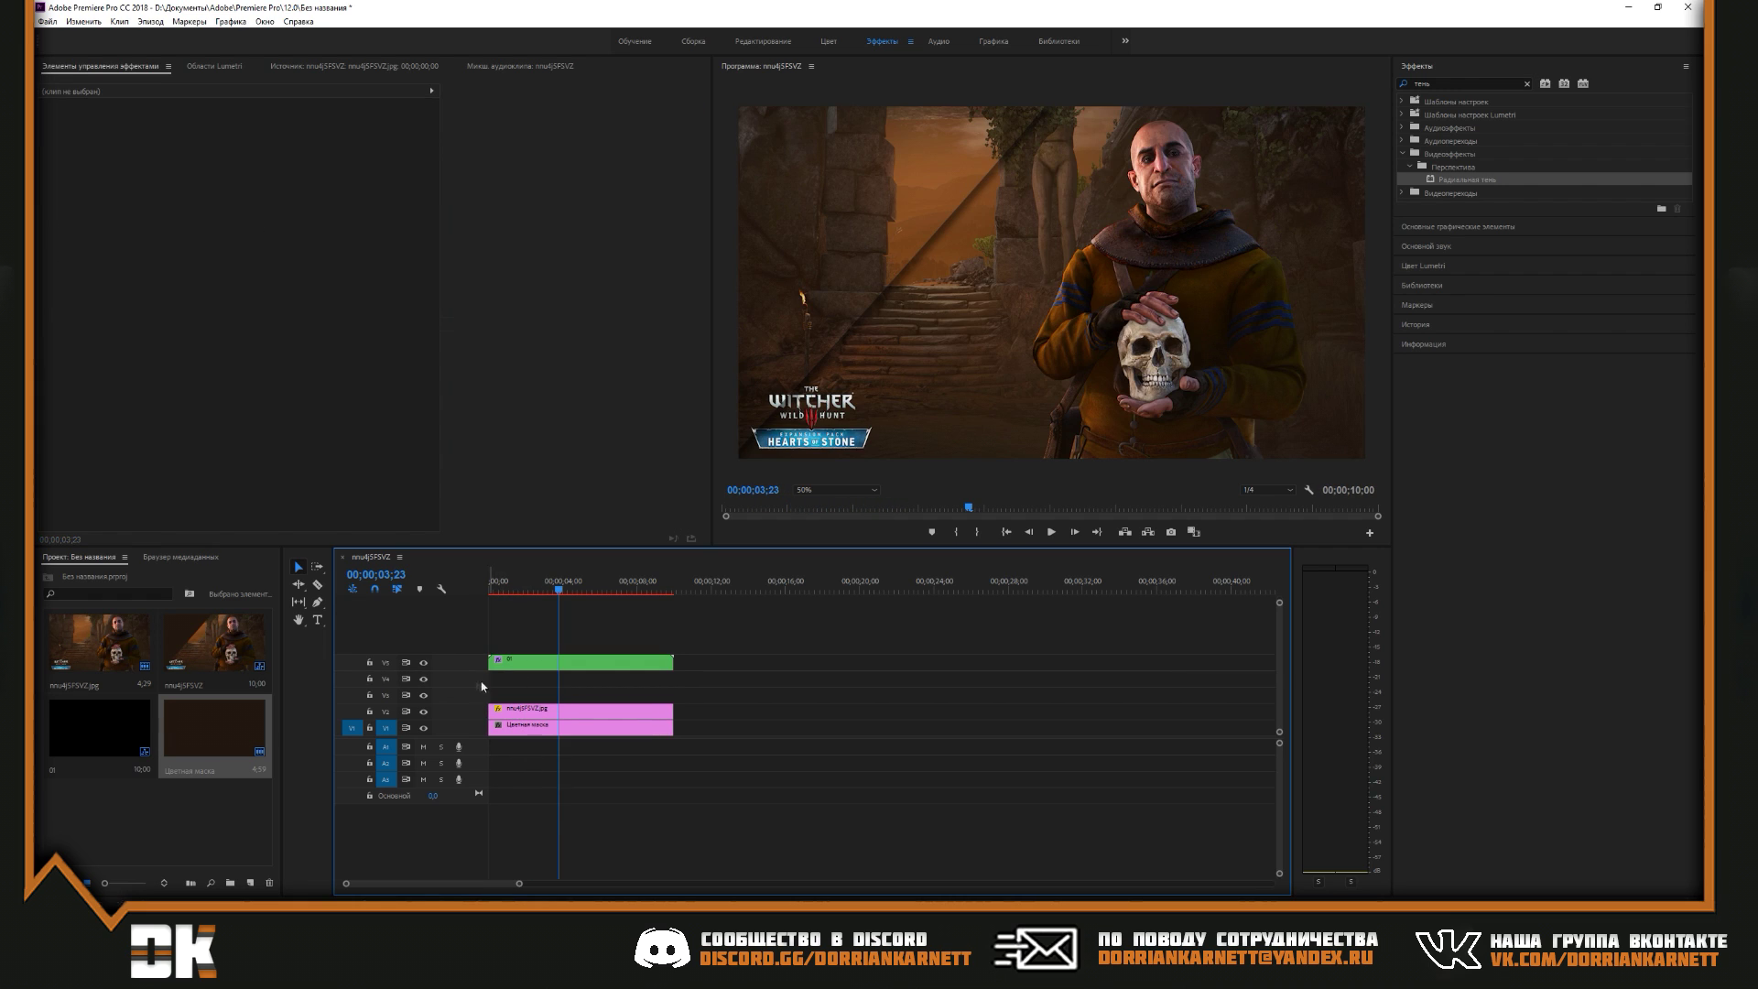
# Create a 1920 by 1080 legacy title and enter the text "Туториал" in an enlarged title editor
pyautogui.press('Home')
pyautogui.click(47, 21)
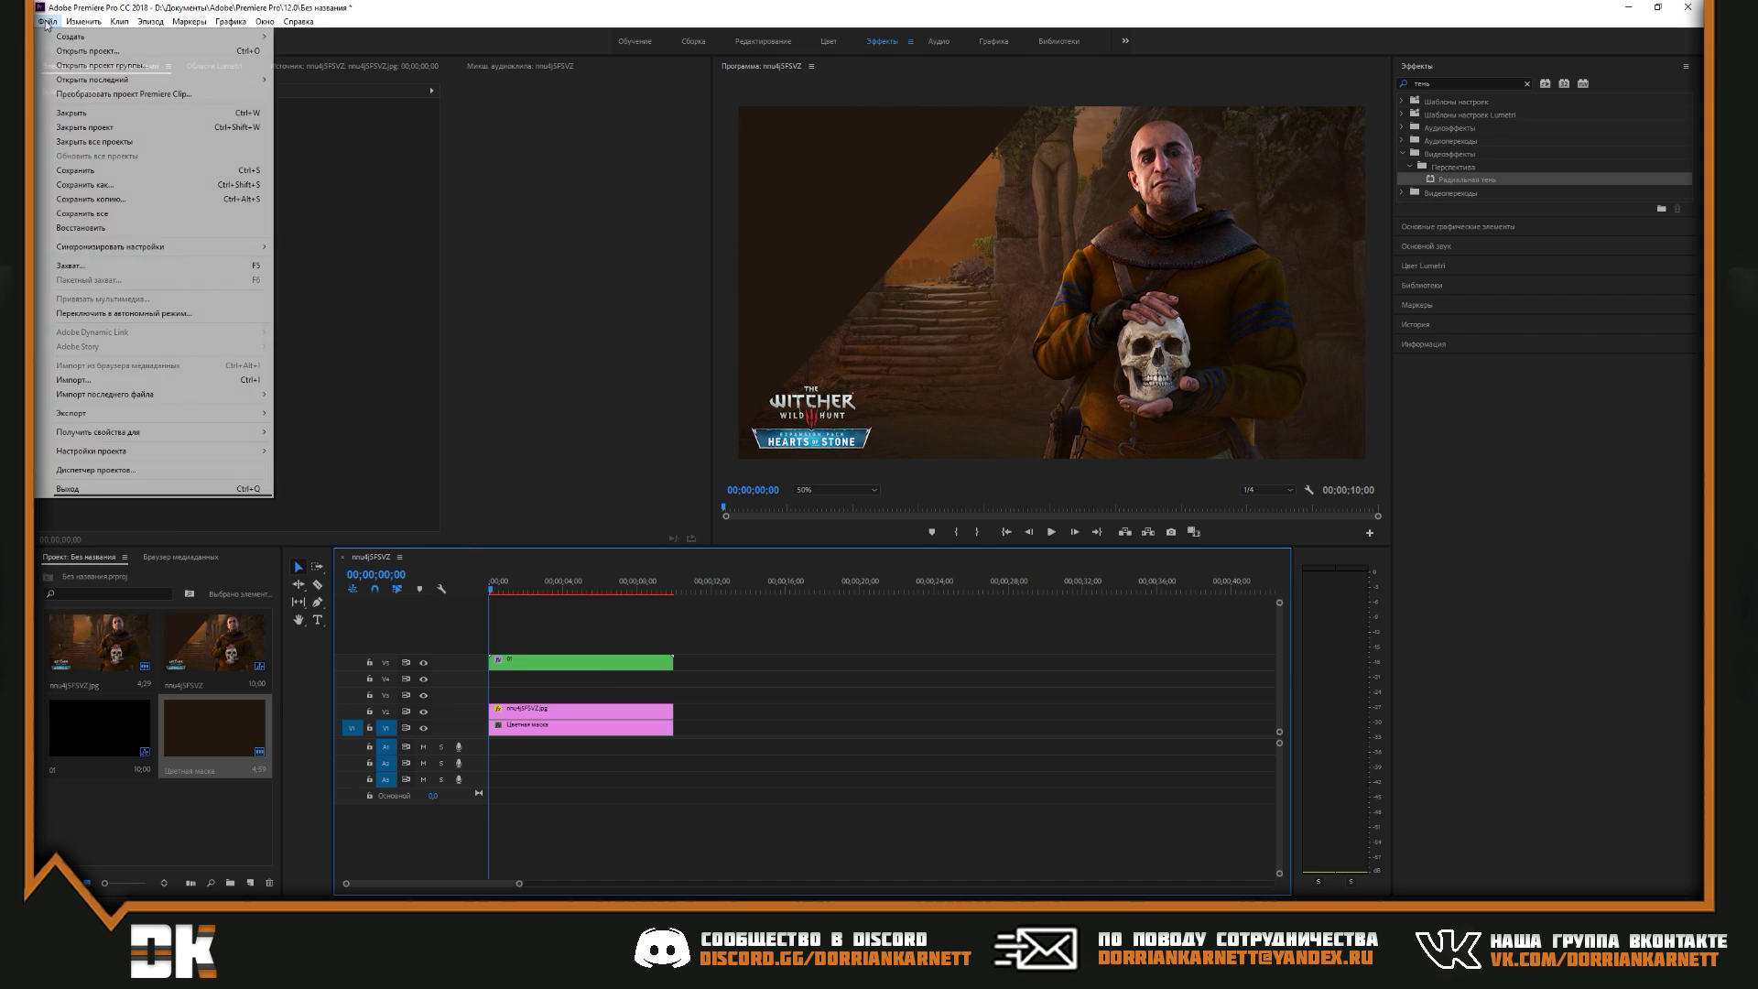
pyautogui.moveTo(240, 34)
pyautogui.click(375, 180)
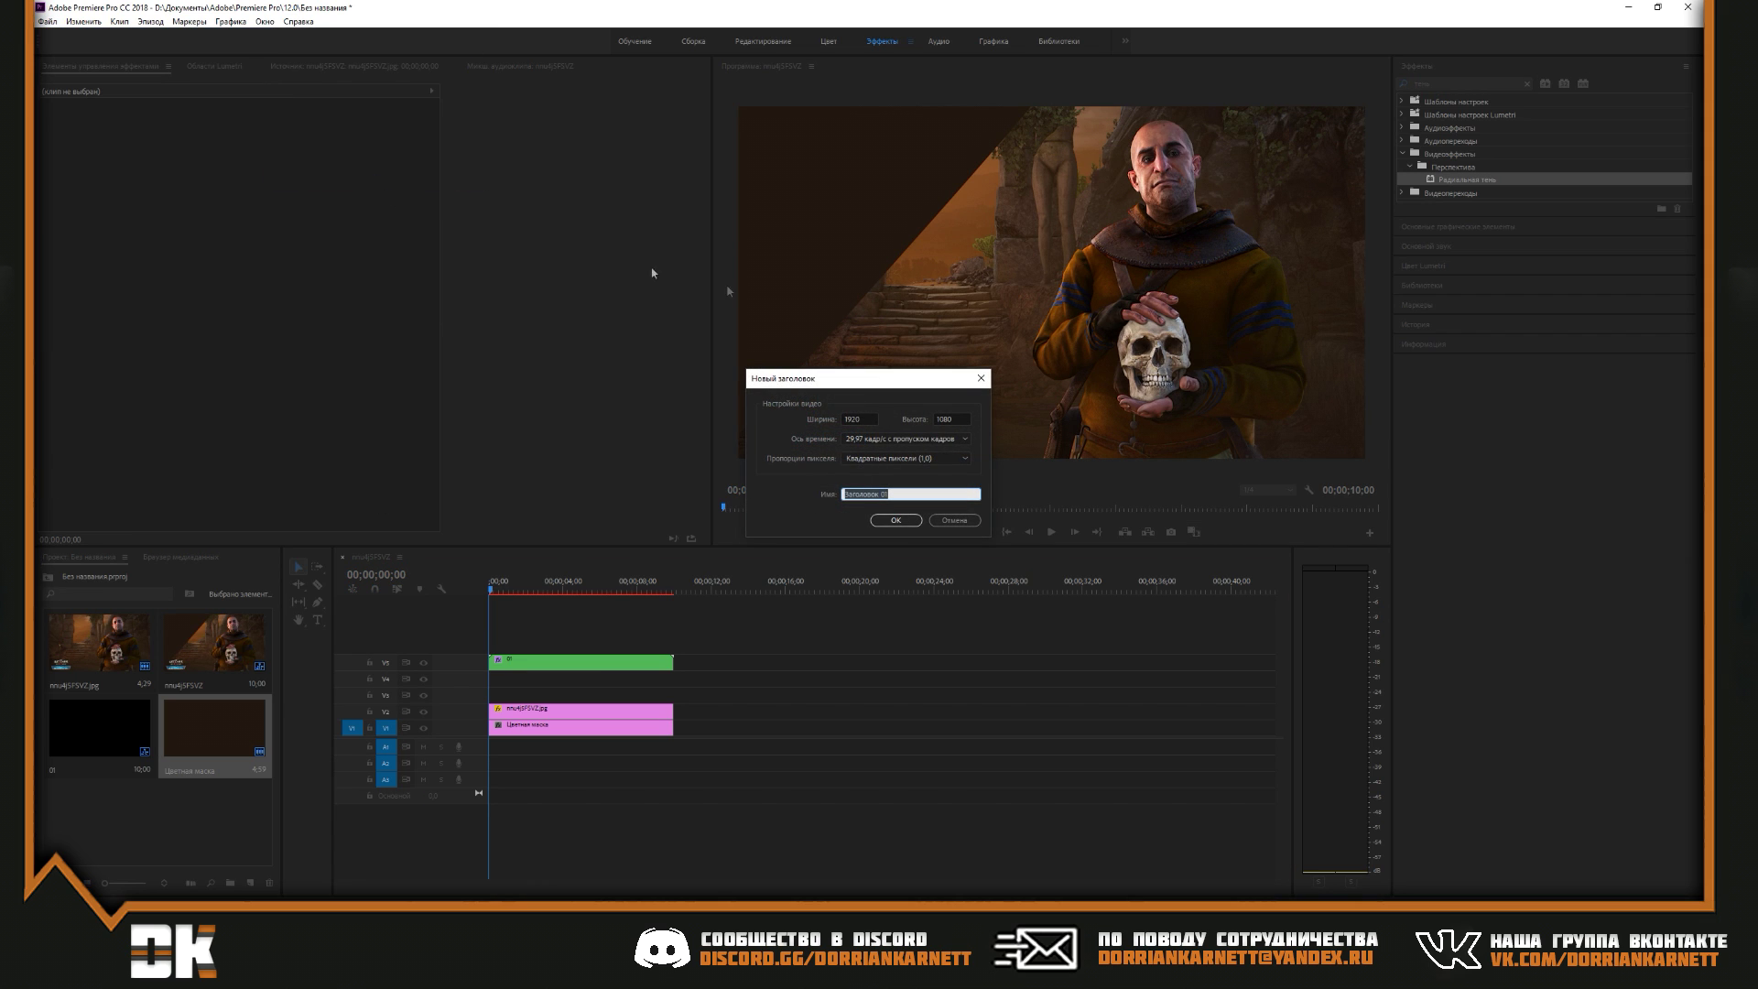
pyautogui.click(904, 519)
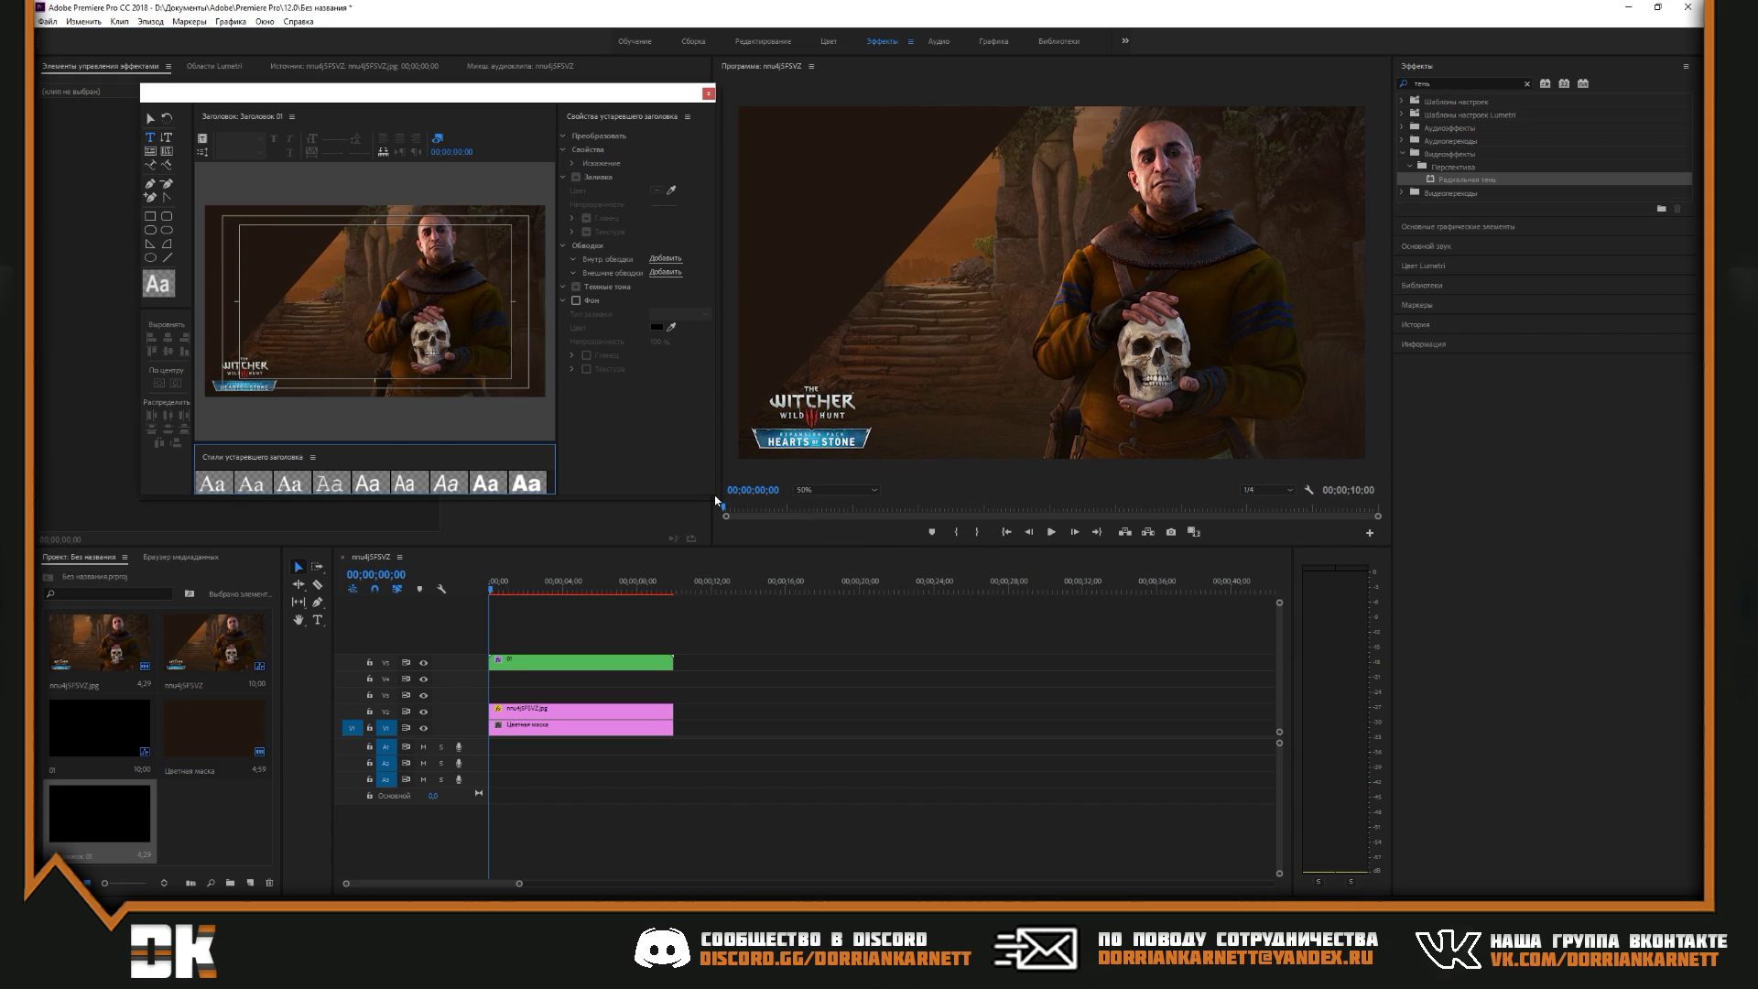
pyautogui.moveTo(715, 498); pyautogui.dragTo(1465, 774)
pyautogui.click(599, 450)
pyautogui.write('B')
pyautogui.press('BackSpace')
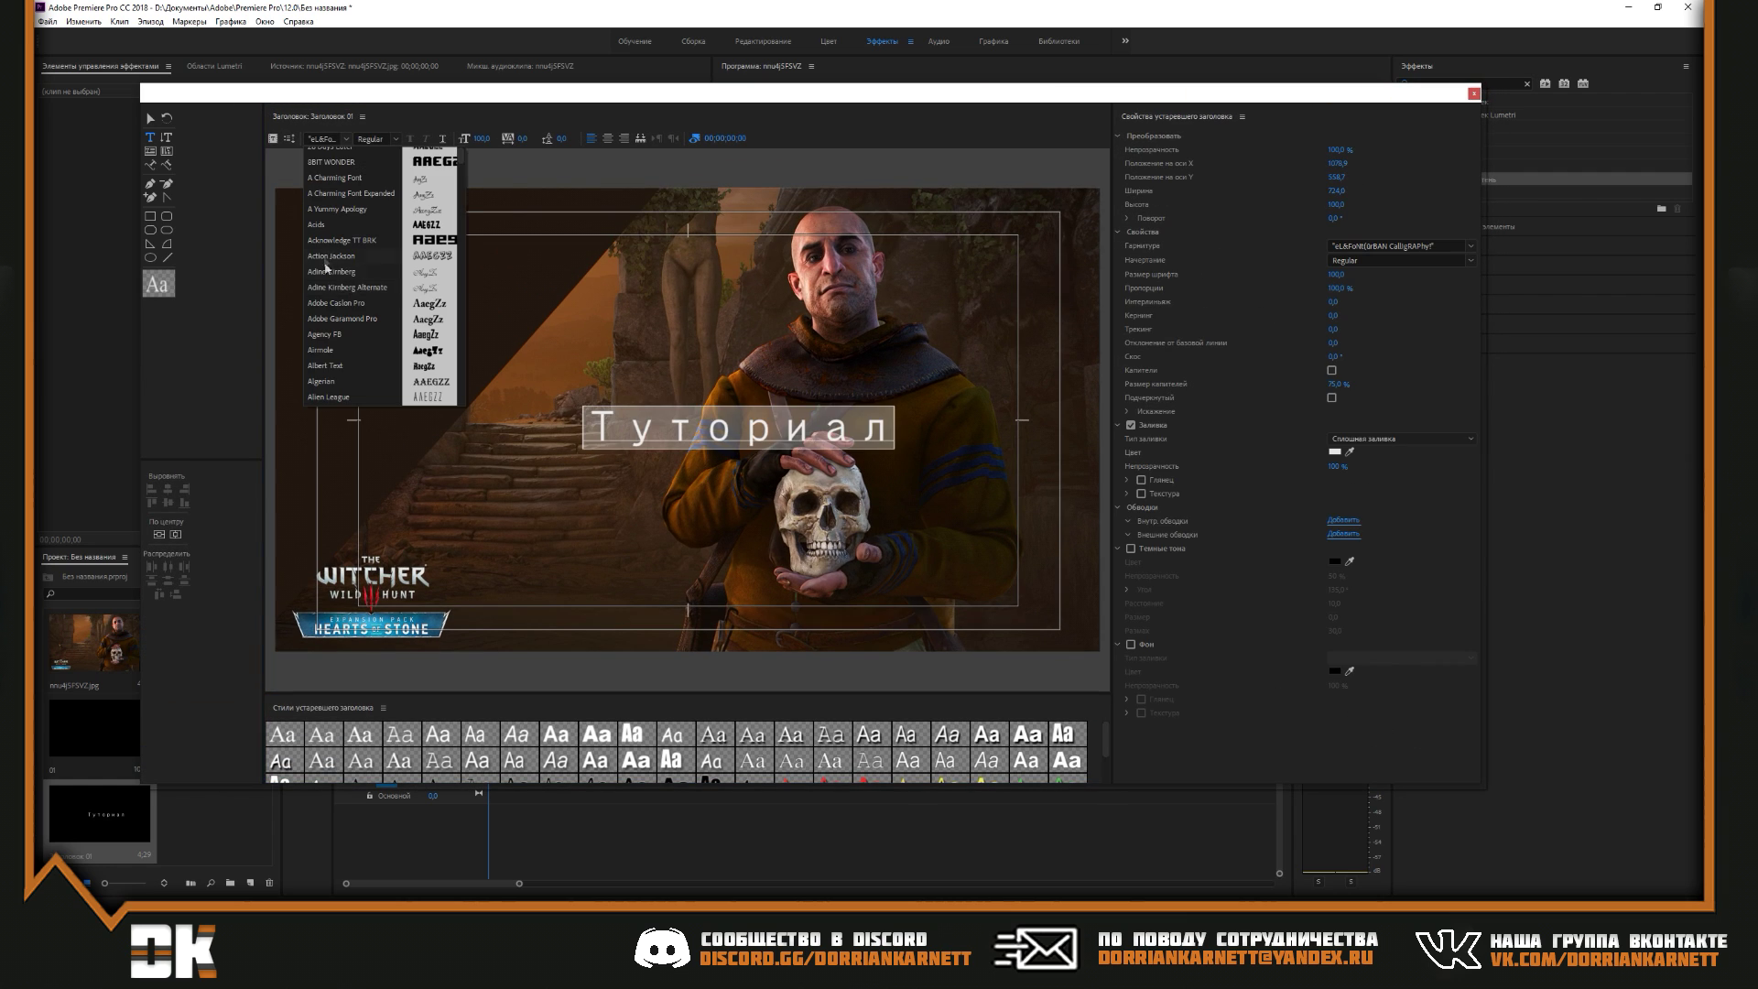
# Set the title in Astakhov First One Stripe at size 225, centre it horizontally and vertically, and close the title editor
pyautogui.scroll(-5, 375, 234)
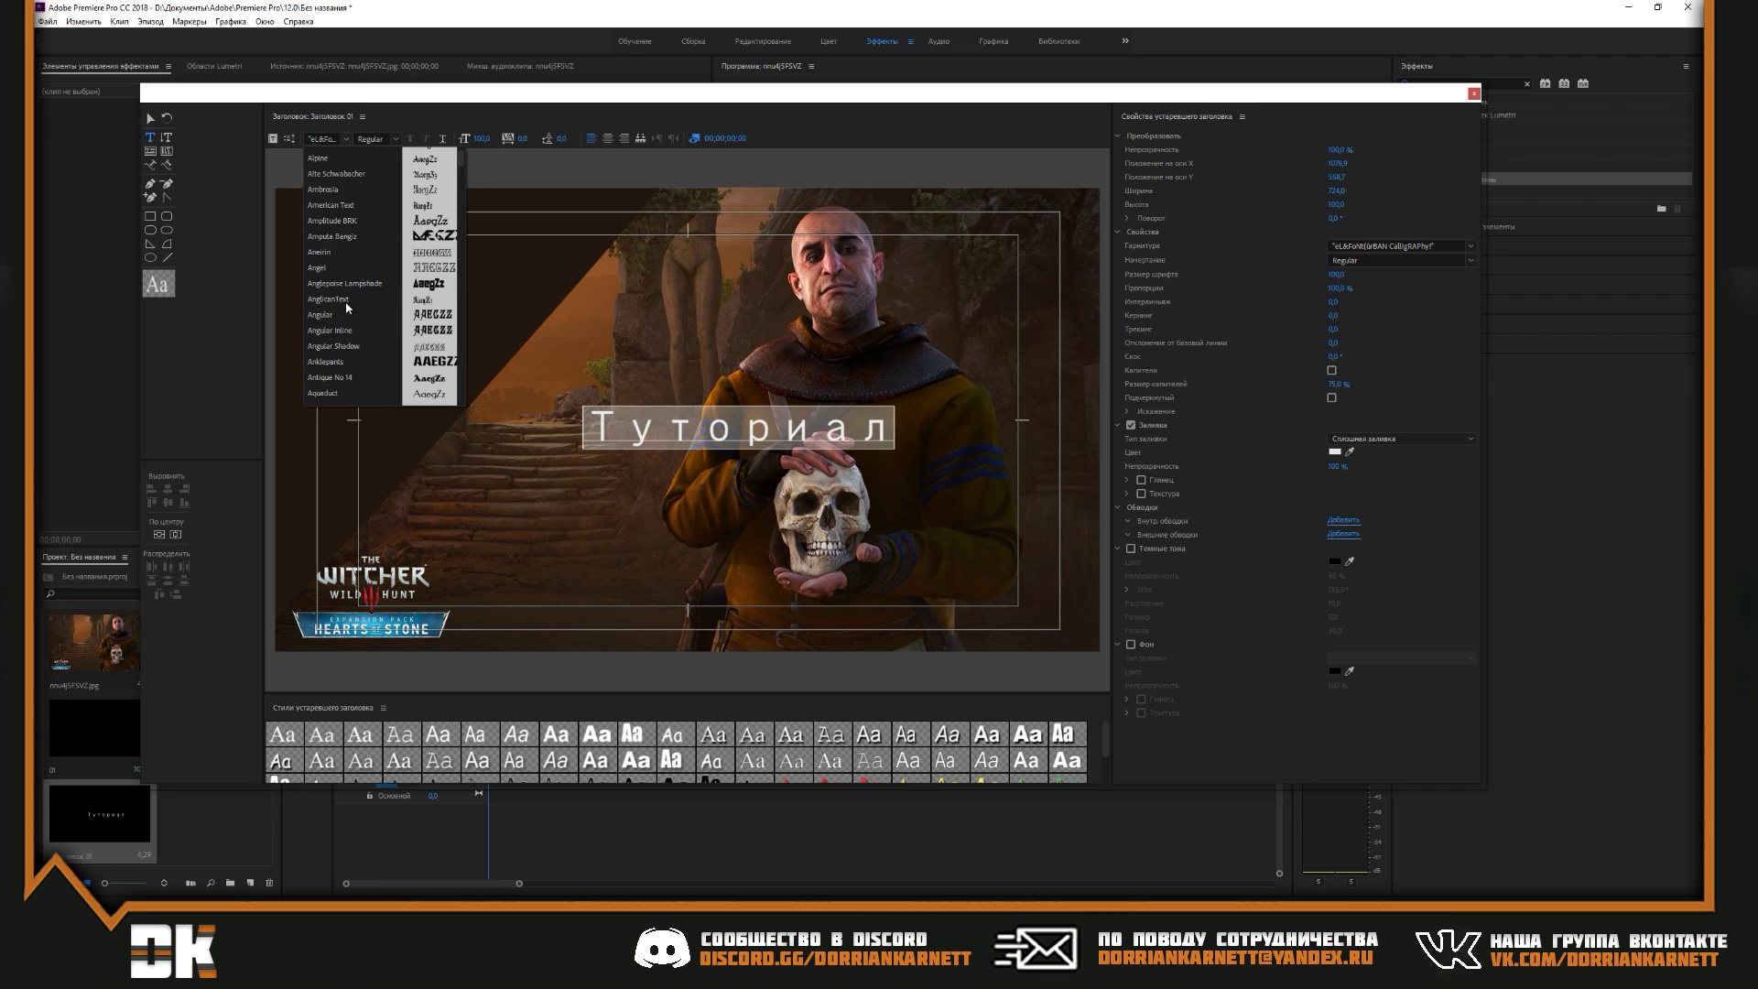
pyautogui.scroll(-3, 346, 310)
pyautogui.click(339, 348)
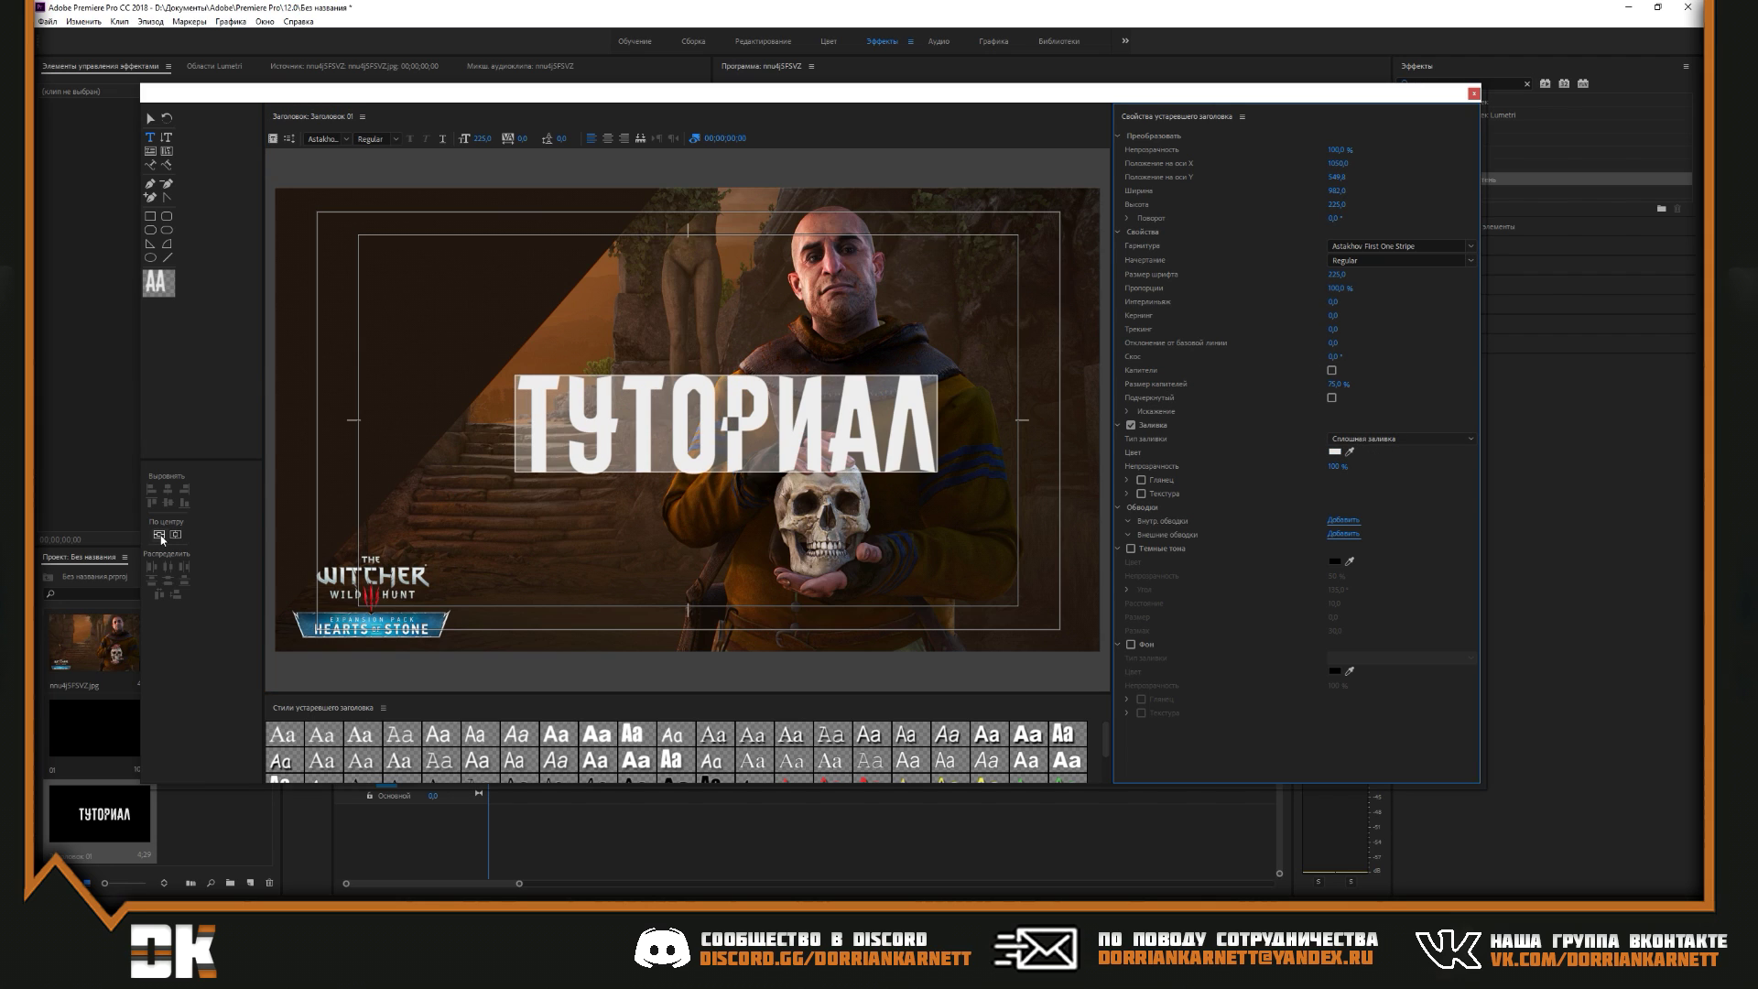
pyautogui.click(160, 533)
pyautogui.click(176, 534)
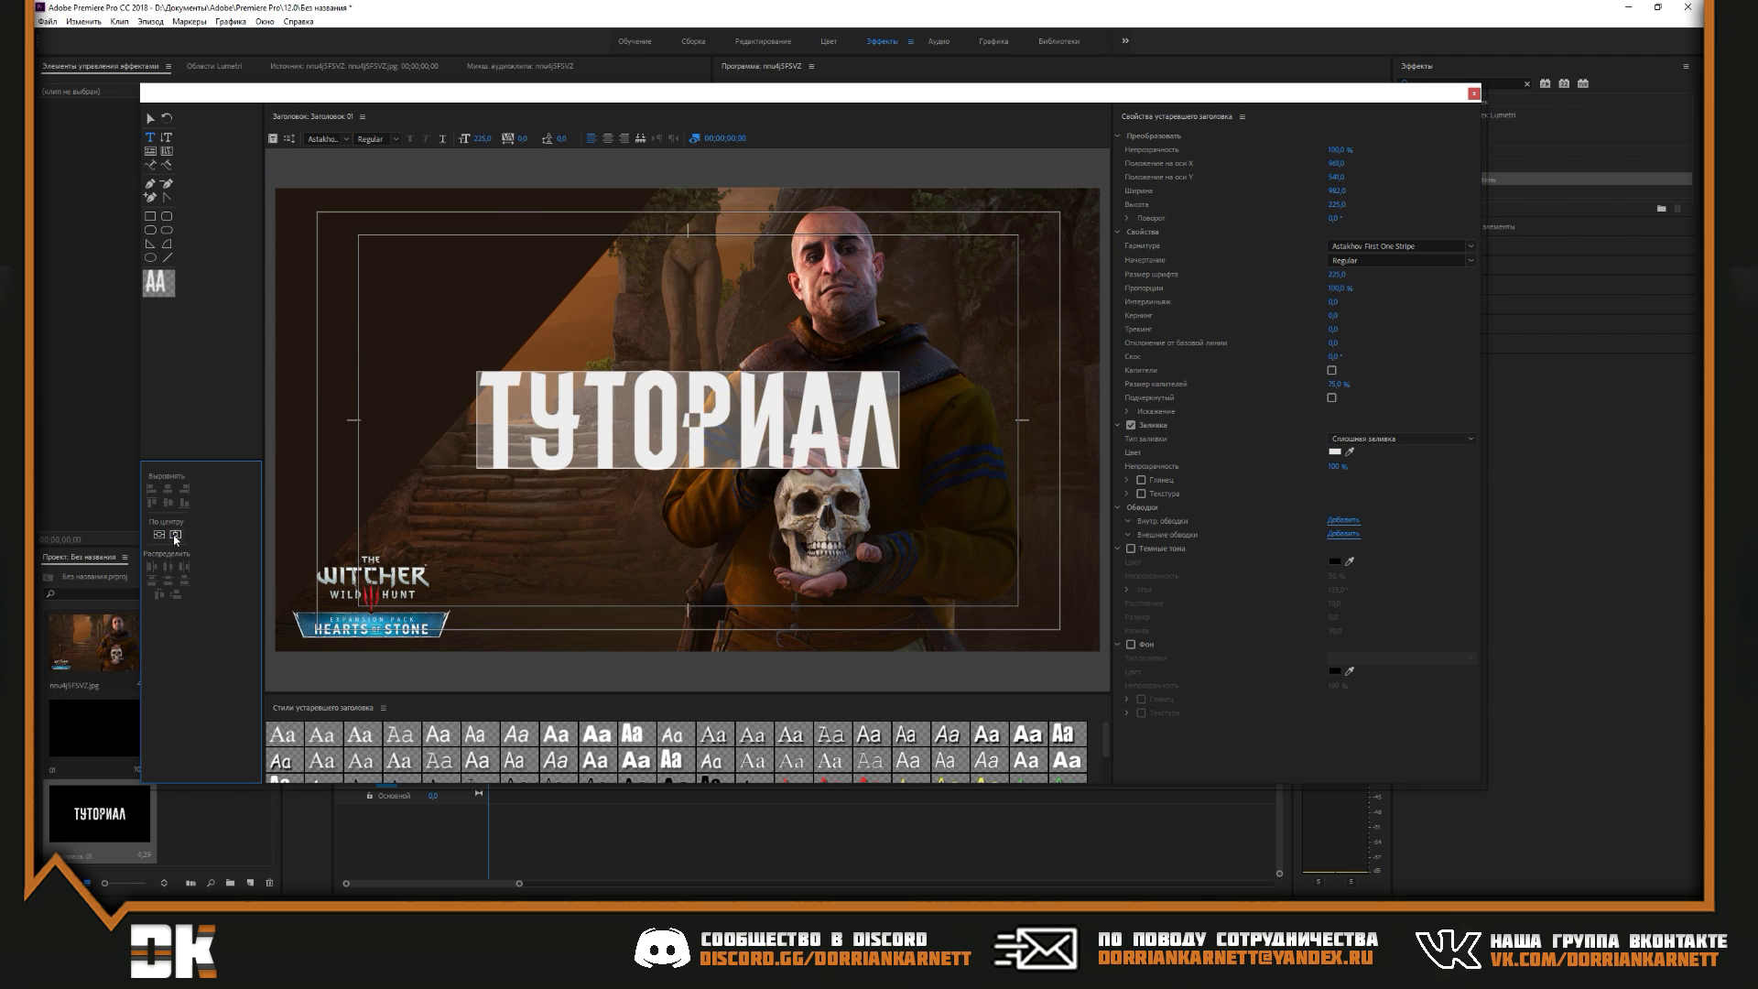
pyautogui.click(1473, 93)
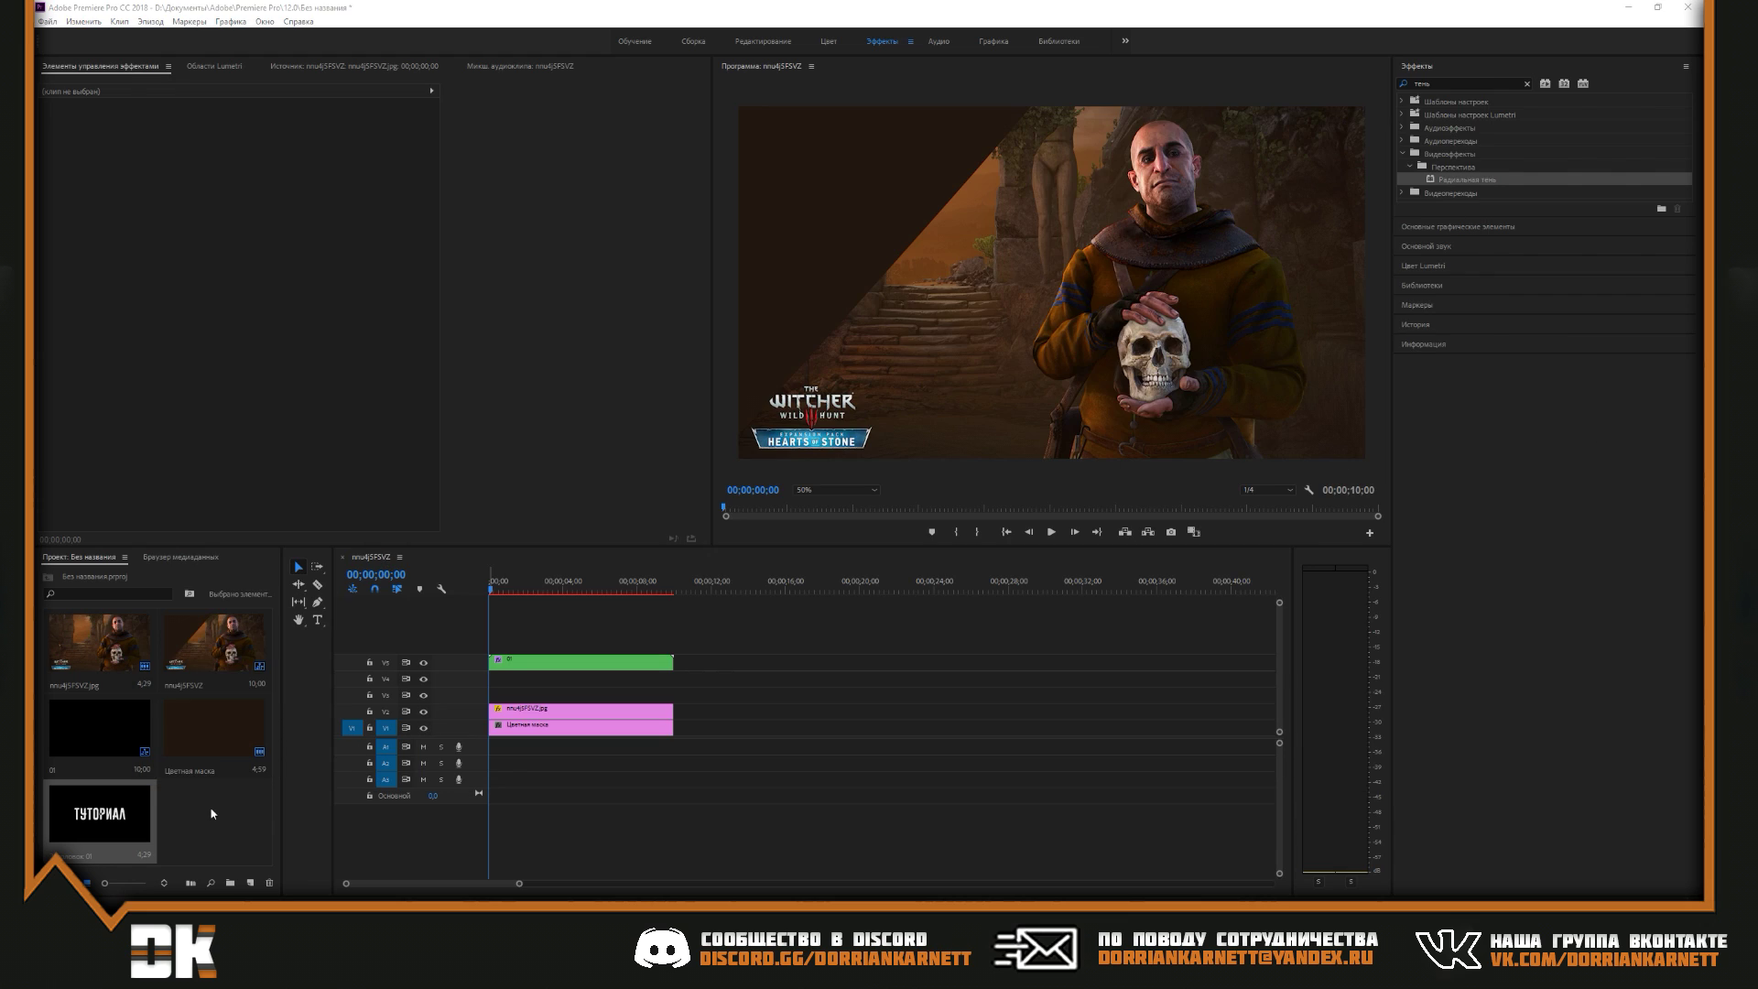
# Place the title on V4 for the full clip length, and add a new dark grey colour matte beneath it on V3
pyautogui.moveTo(106, 830); pyautogui.dragTo(673, 679)
pyautogui.click(499, 592)
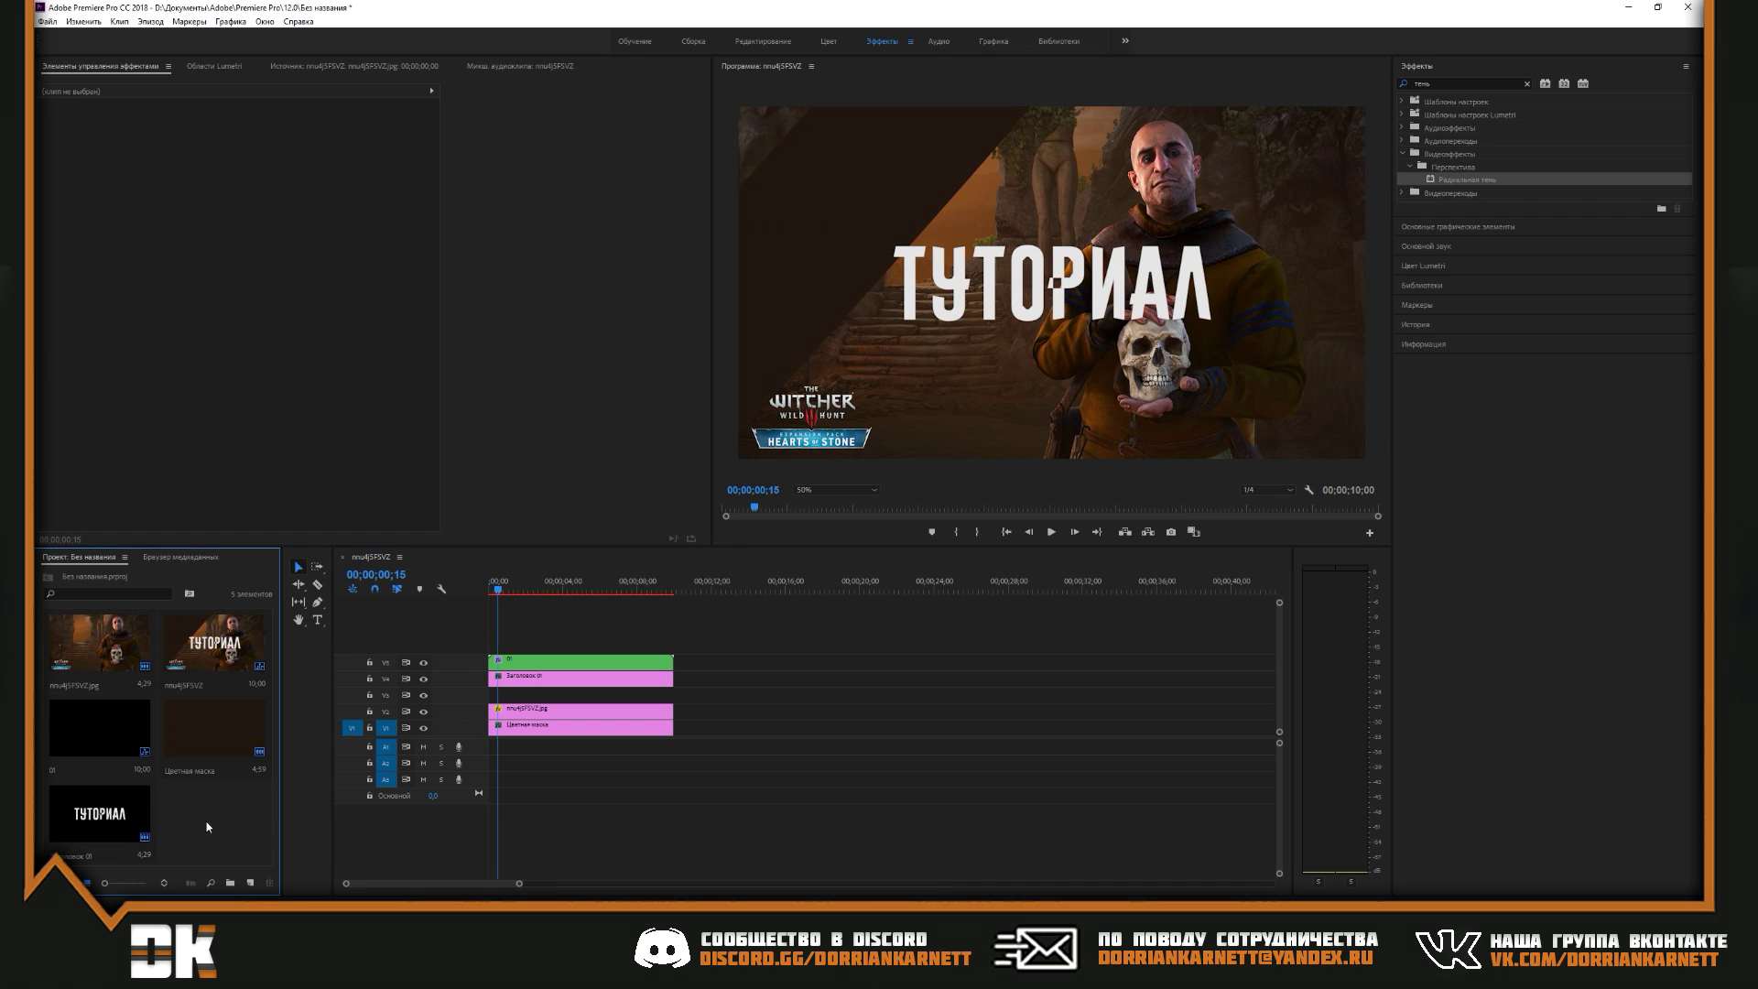
pyautogui.click(249, 883)
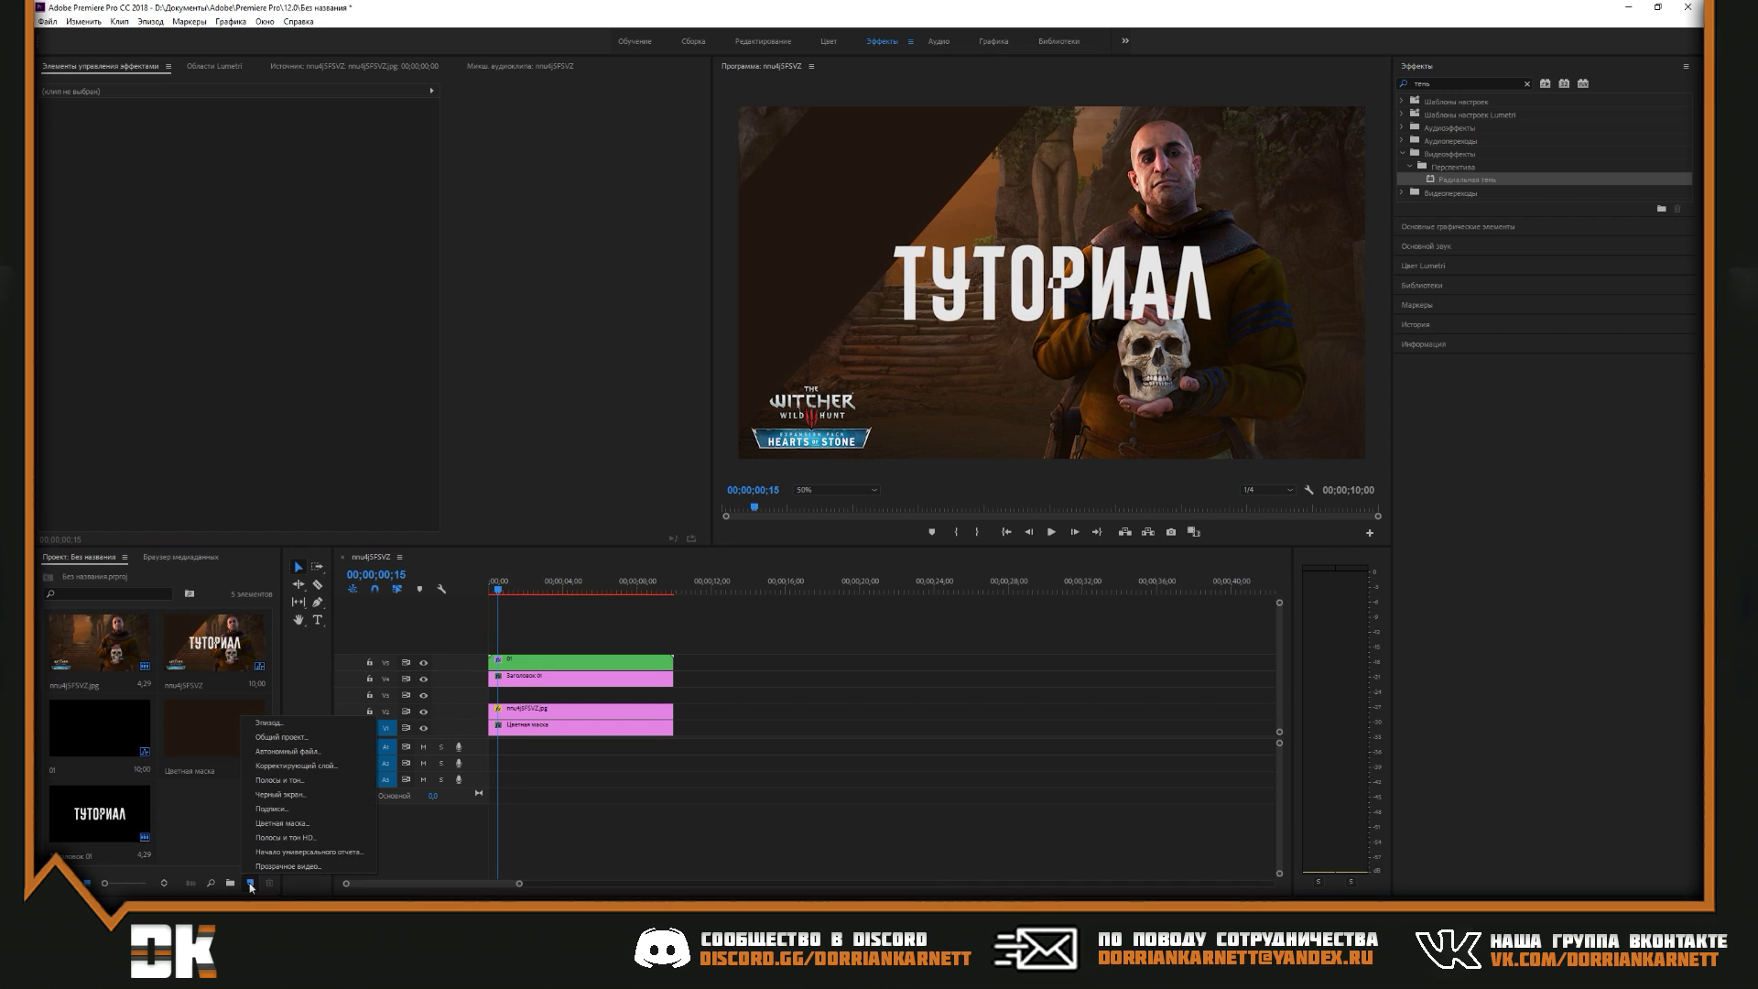
pyautogui.click(275, 824)
pyautogui.press('Return')
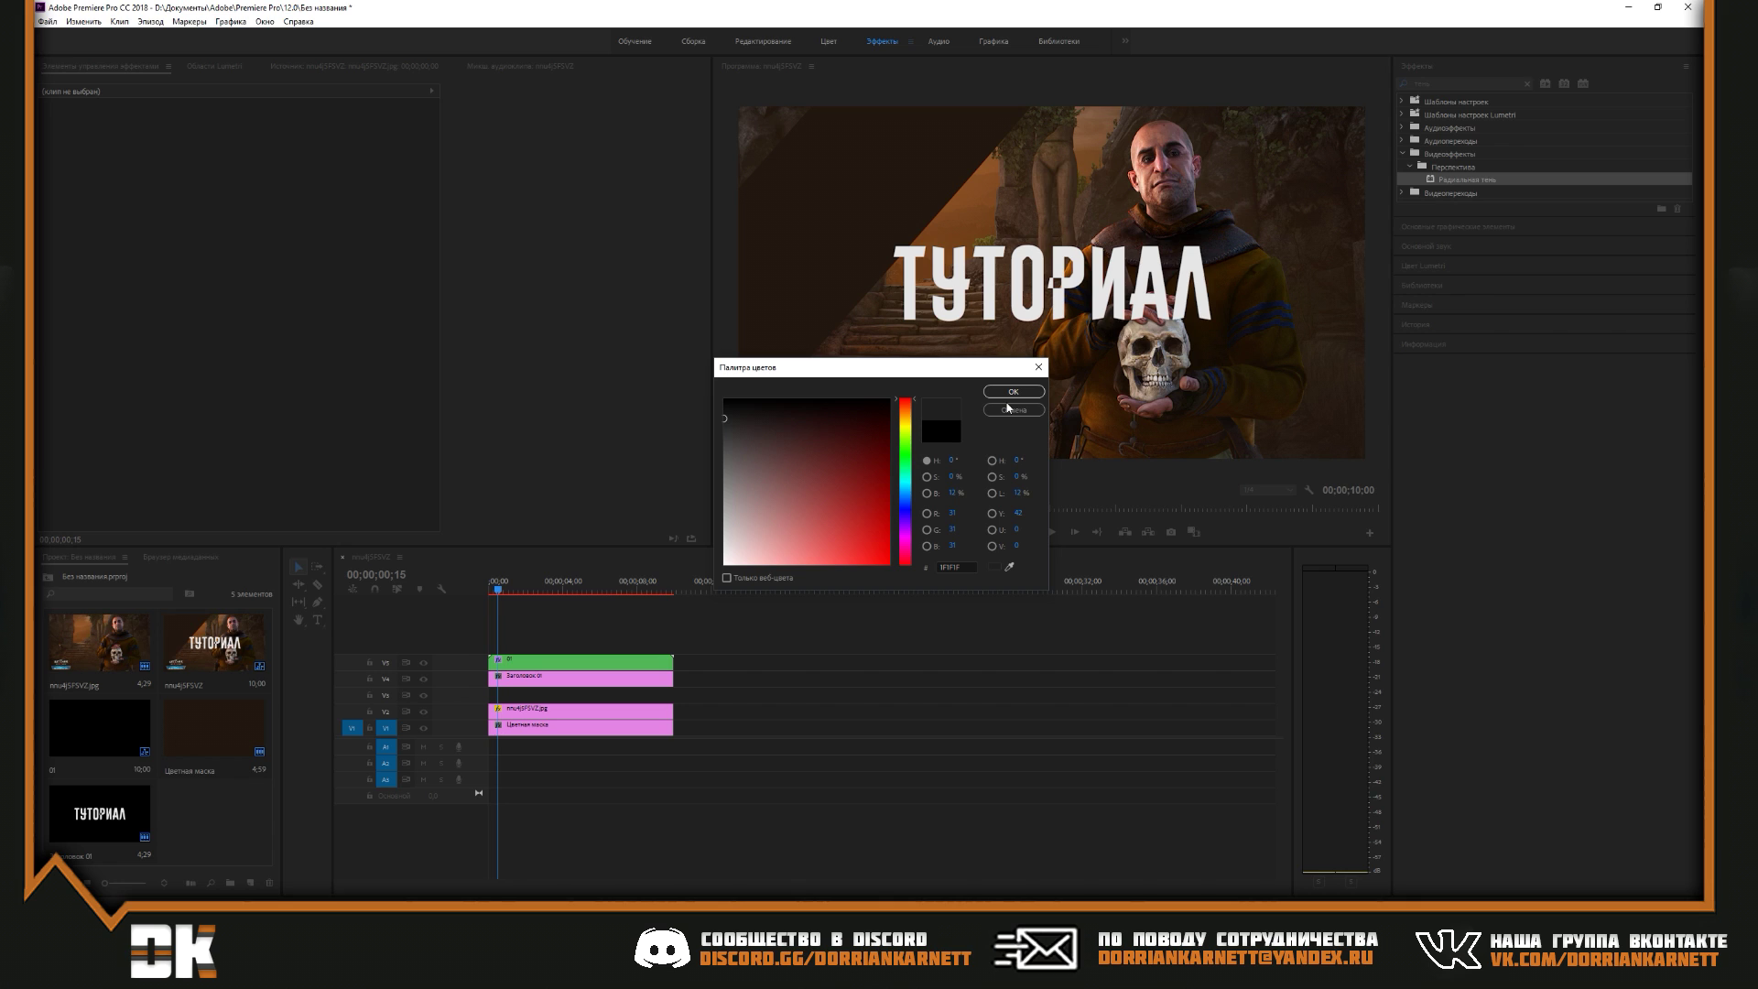
pyautogui.click(1013, 392)
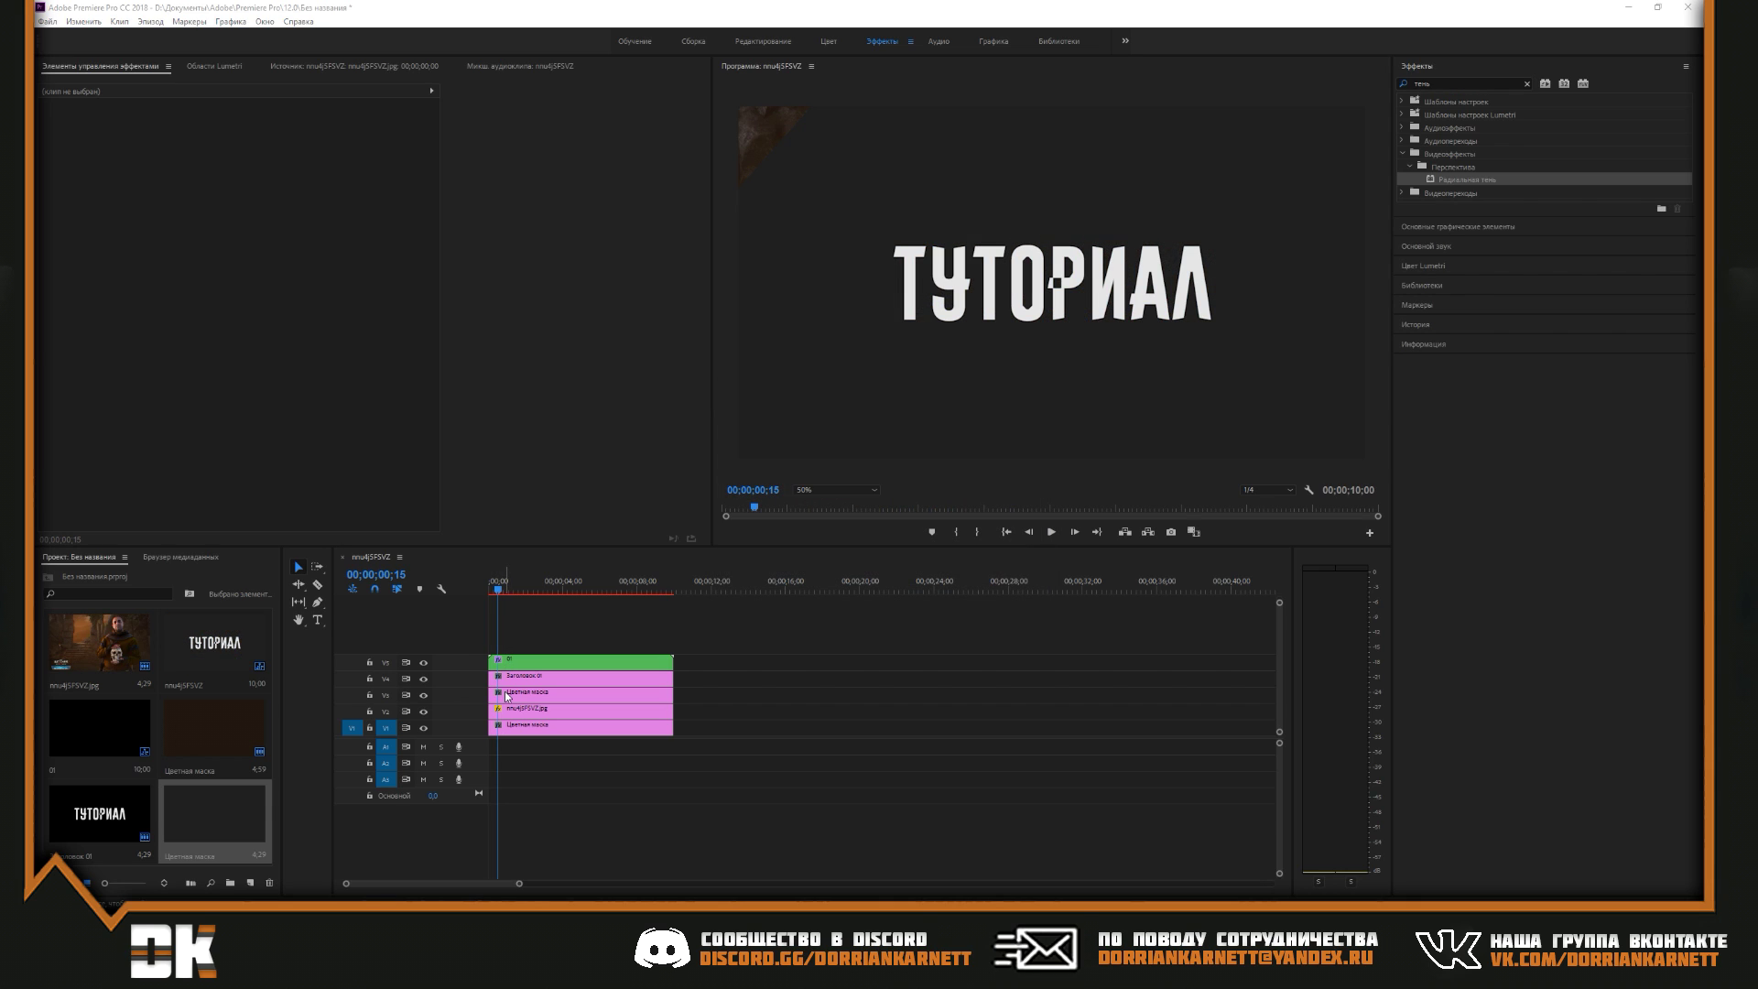
# Mask the dark grey matte on V3 with a rectangle framing the title text, and set the mask feather to 0
pyautogui.click(506, 696)
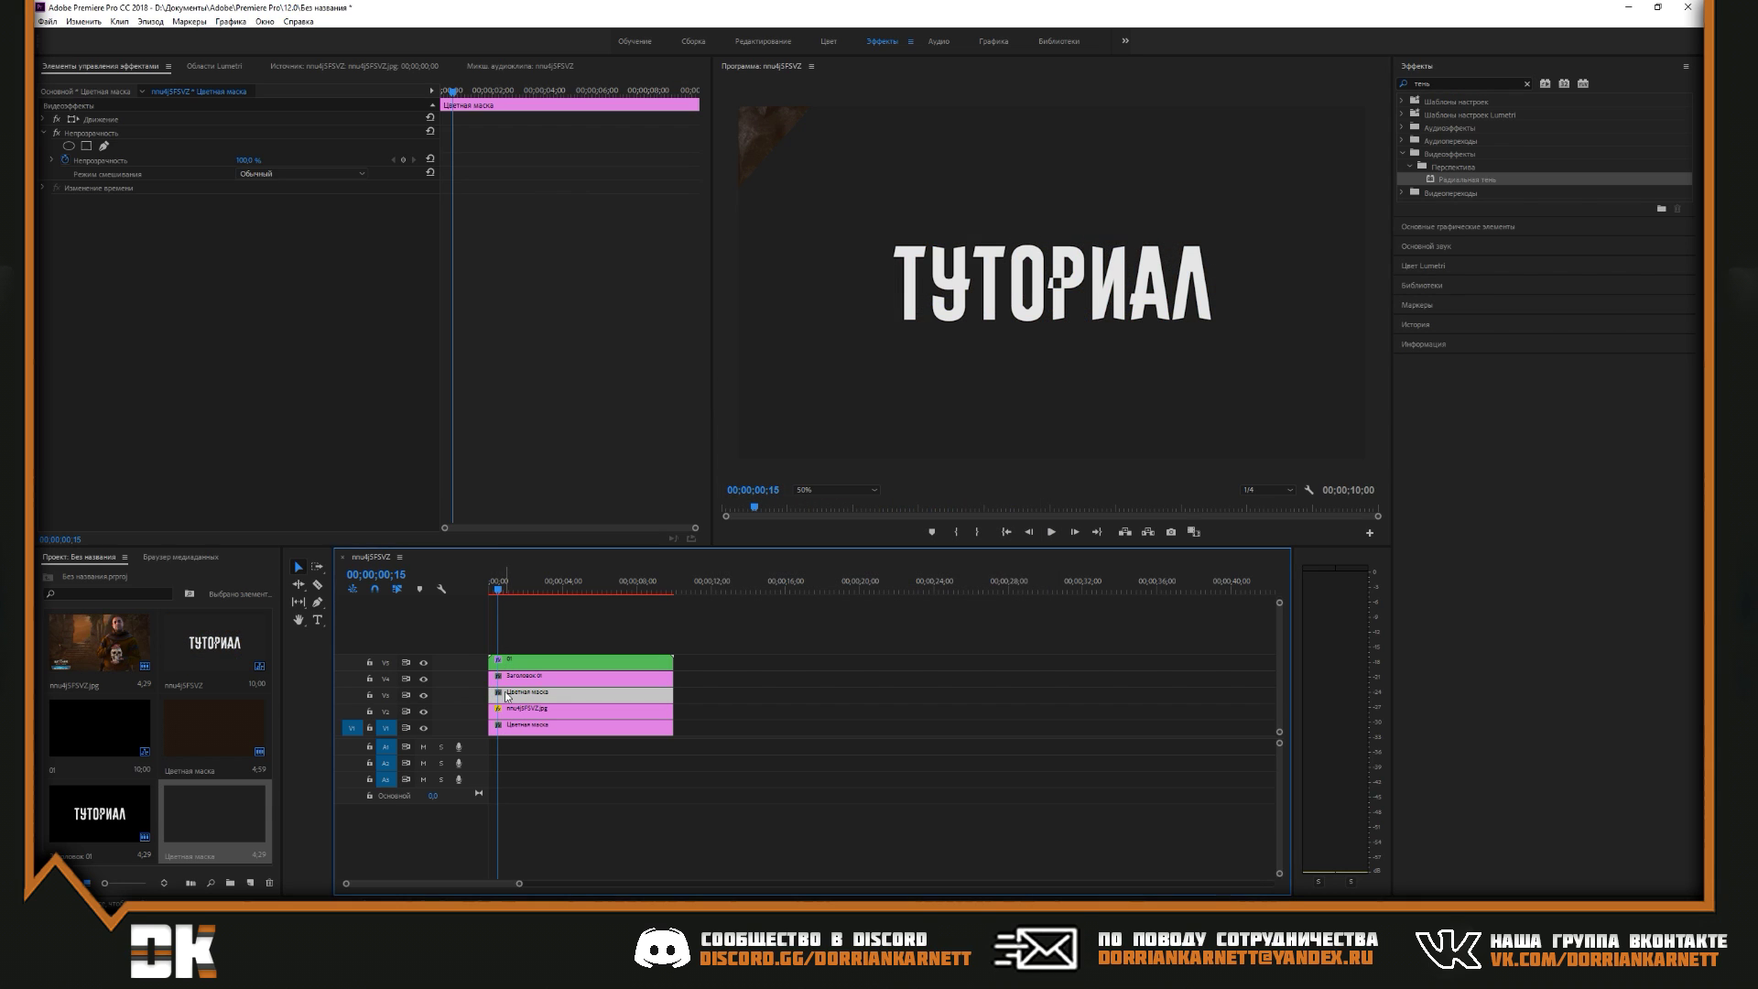
pyautogui.click(86, 146)
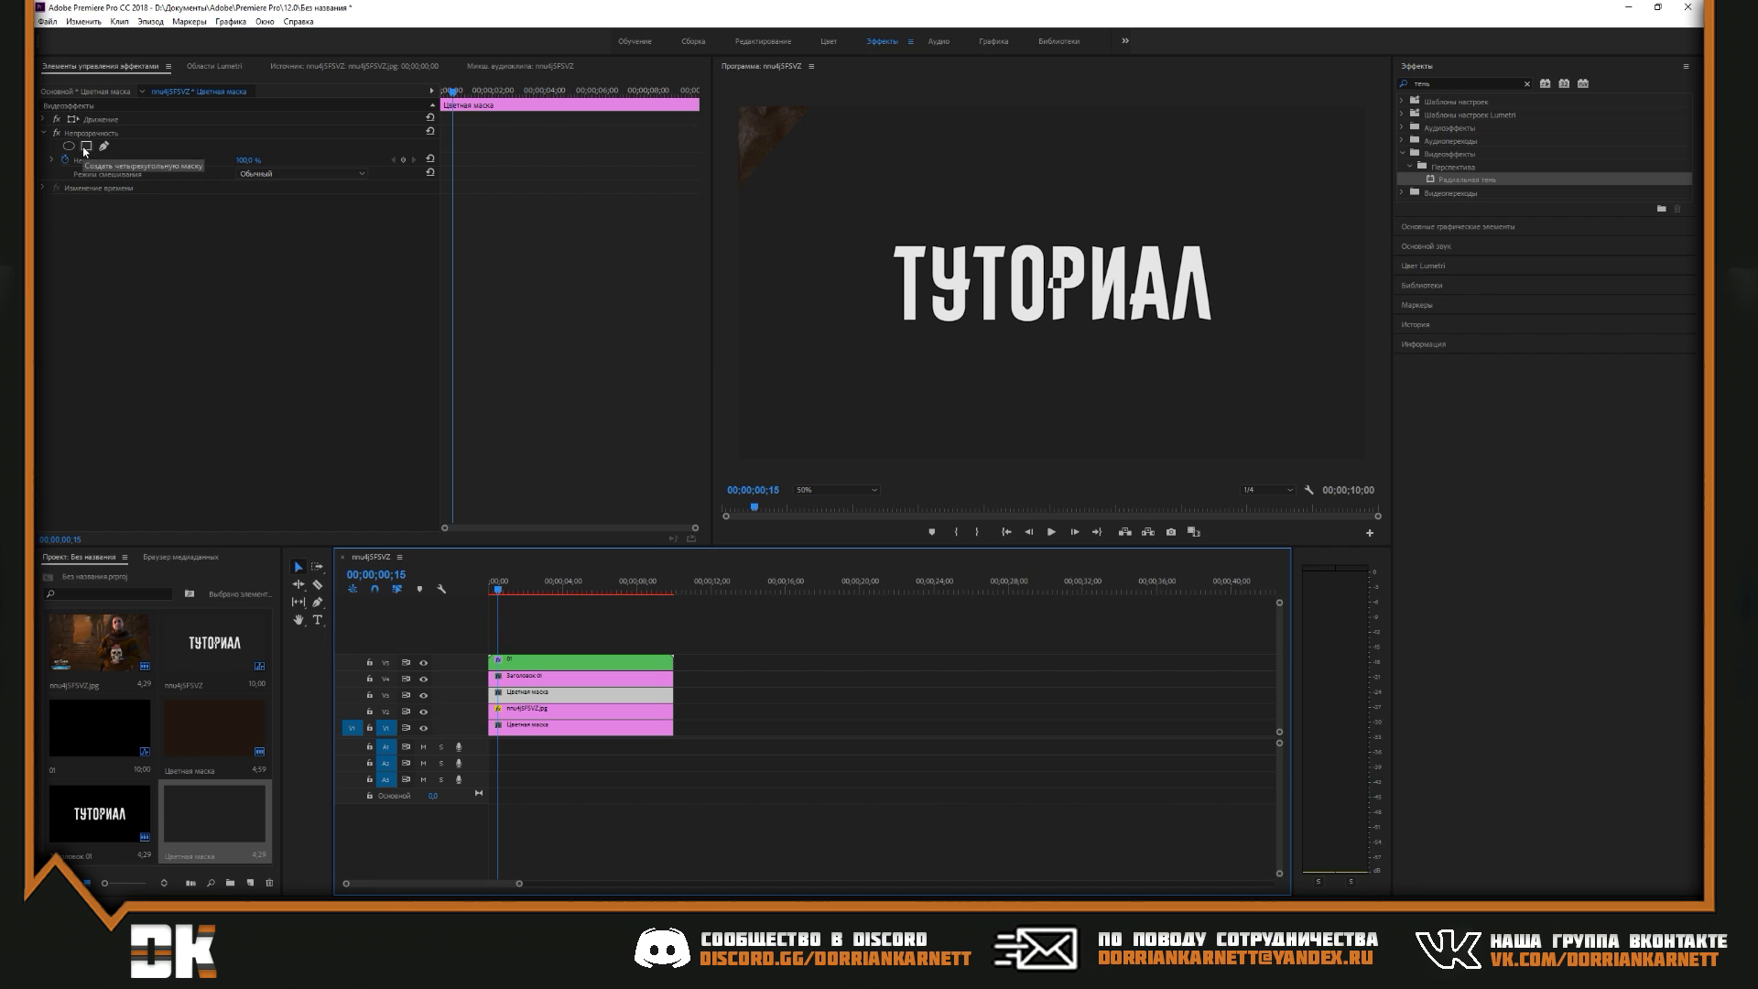
pyautogui.moveTo(975, 243); pyautogui.dragTo(881, 245)
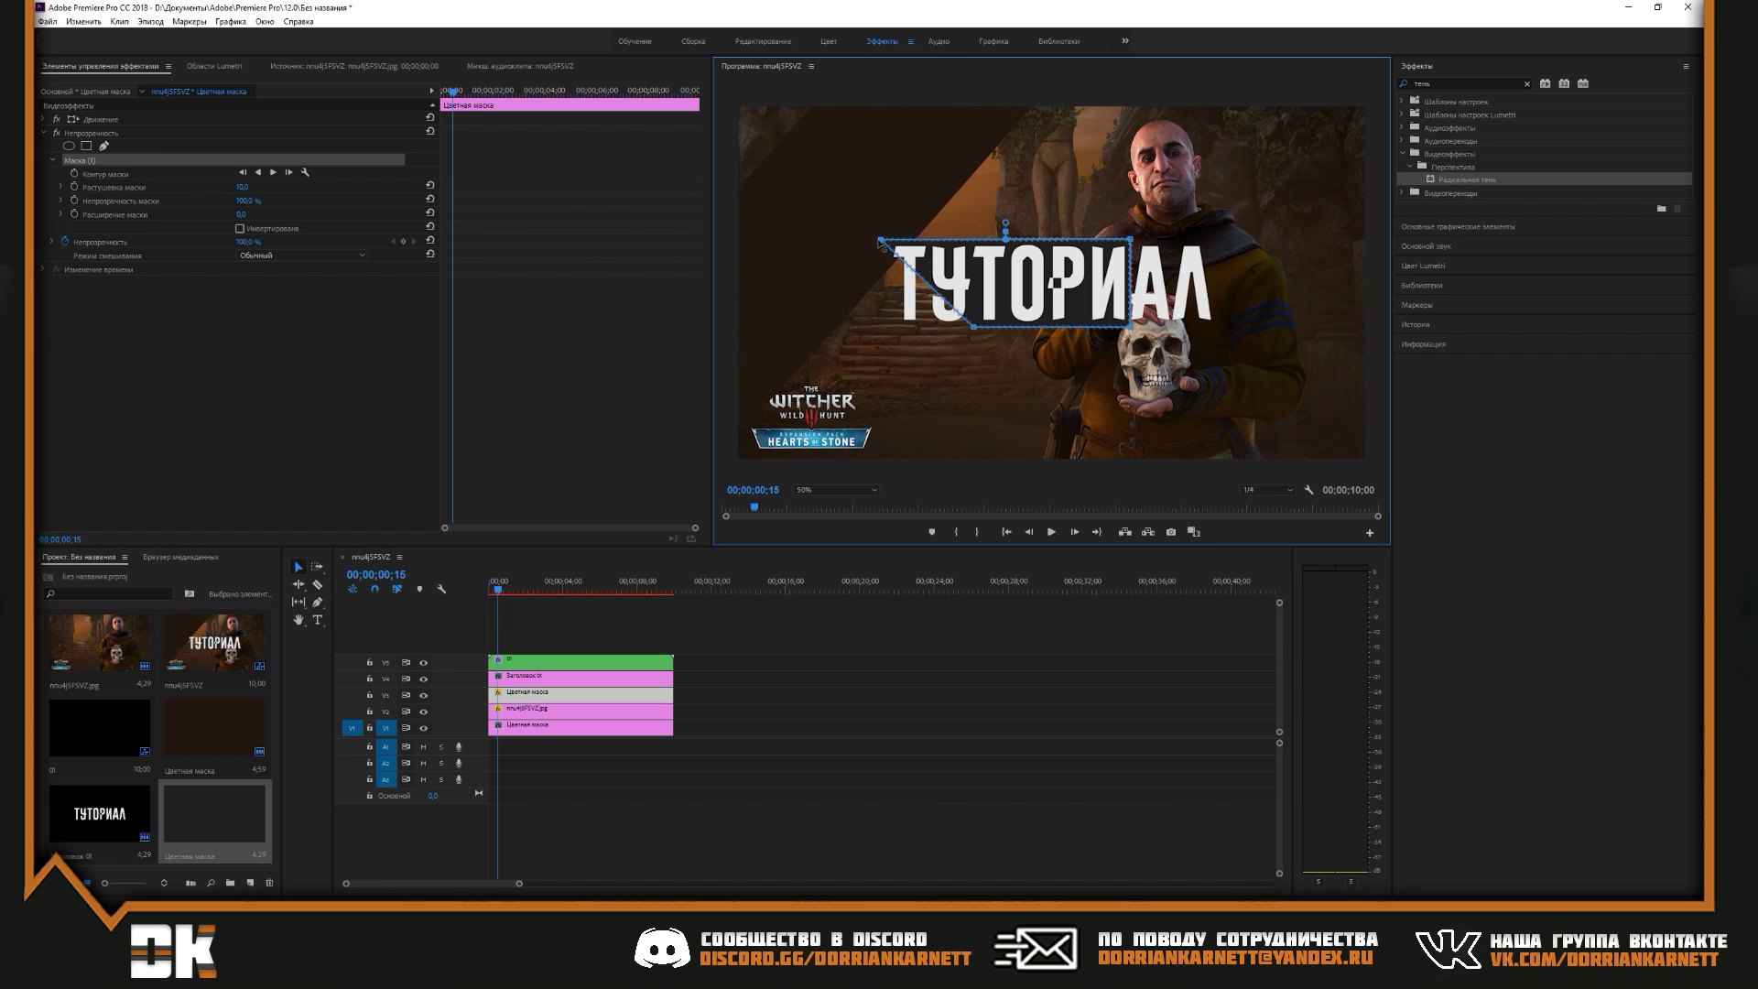
pyautogui.hotkey('ctrl', 'z')
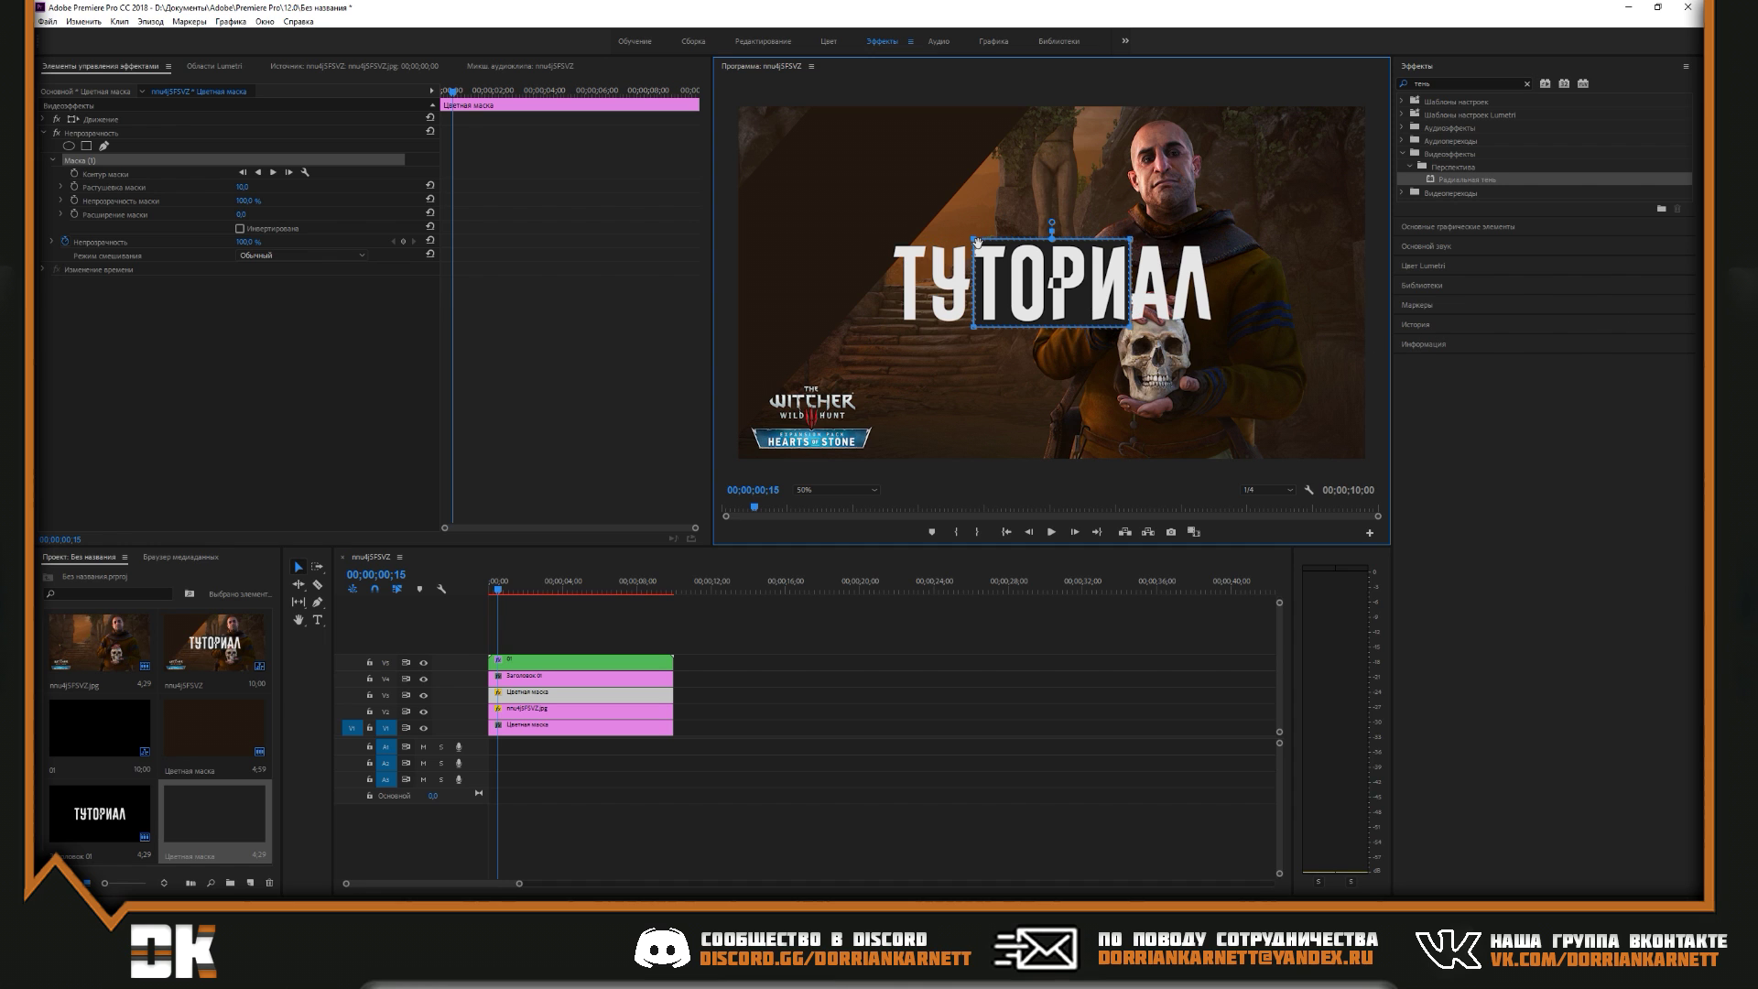
pyautogui.moveTo(974, 240); pyautogui.dragTo(886, 243)
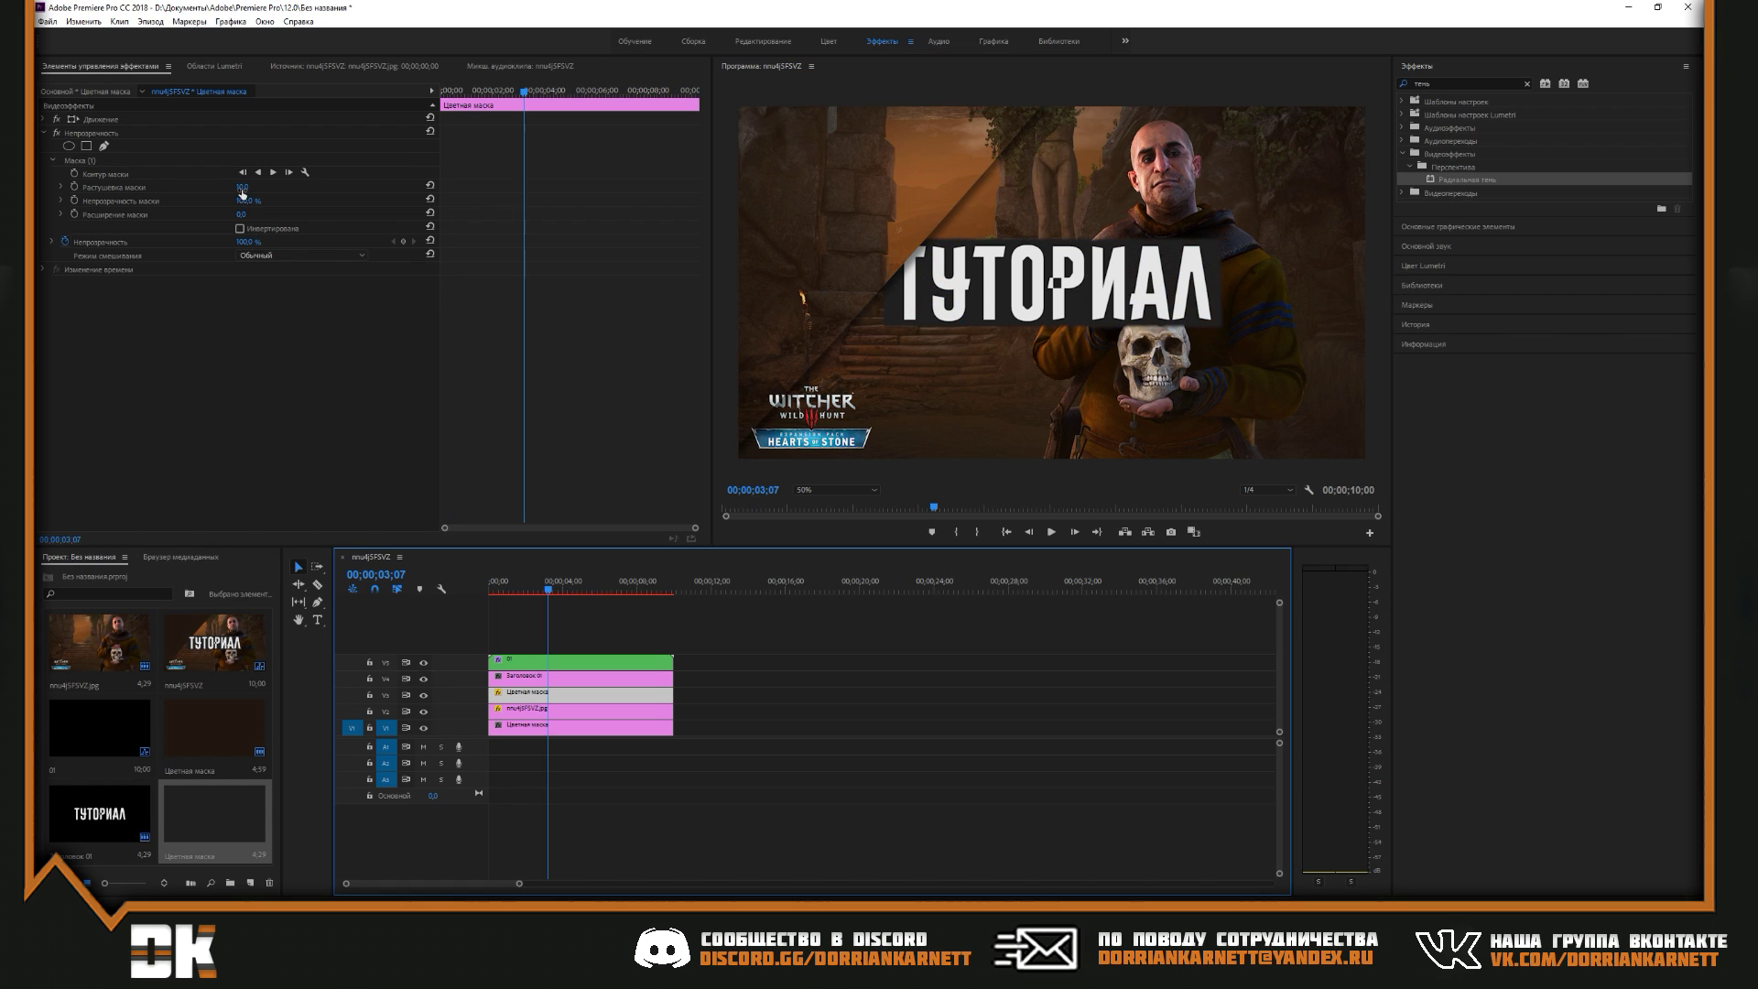
pyautogui.click(242, 188)
pyautogui.write('0')
pyautogui.press('Return')
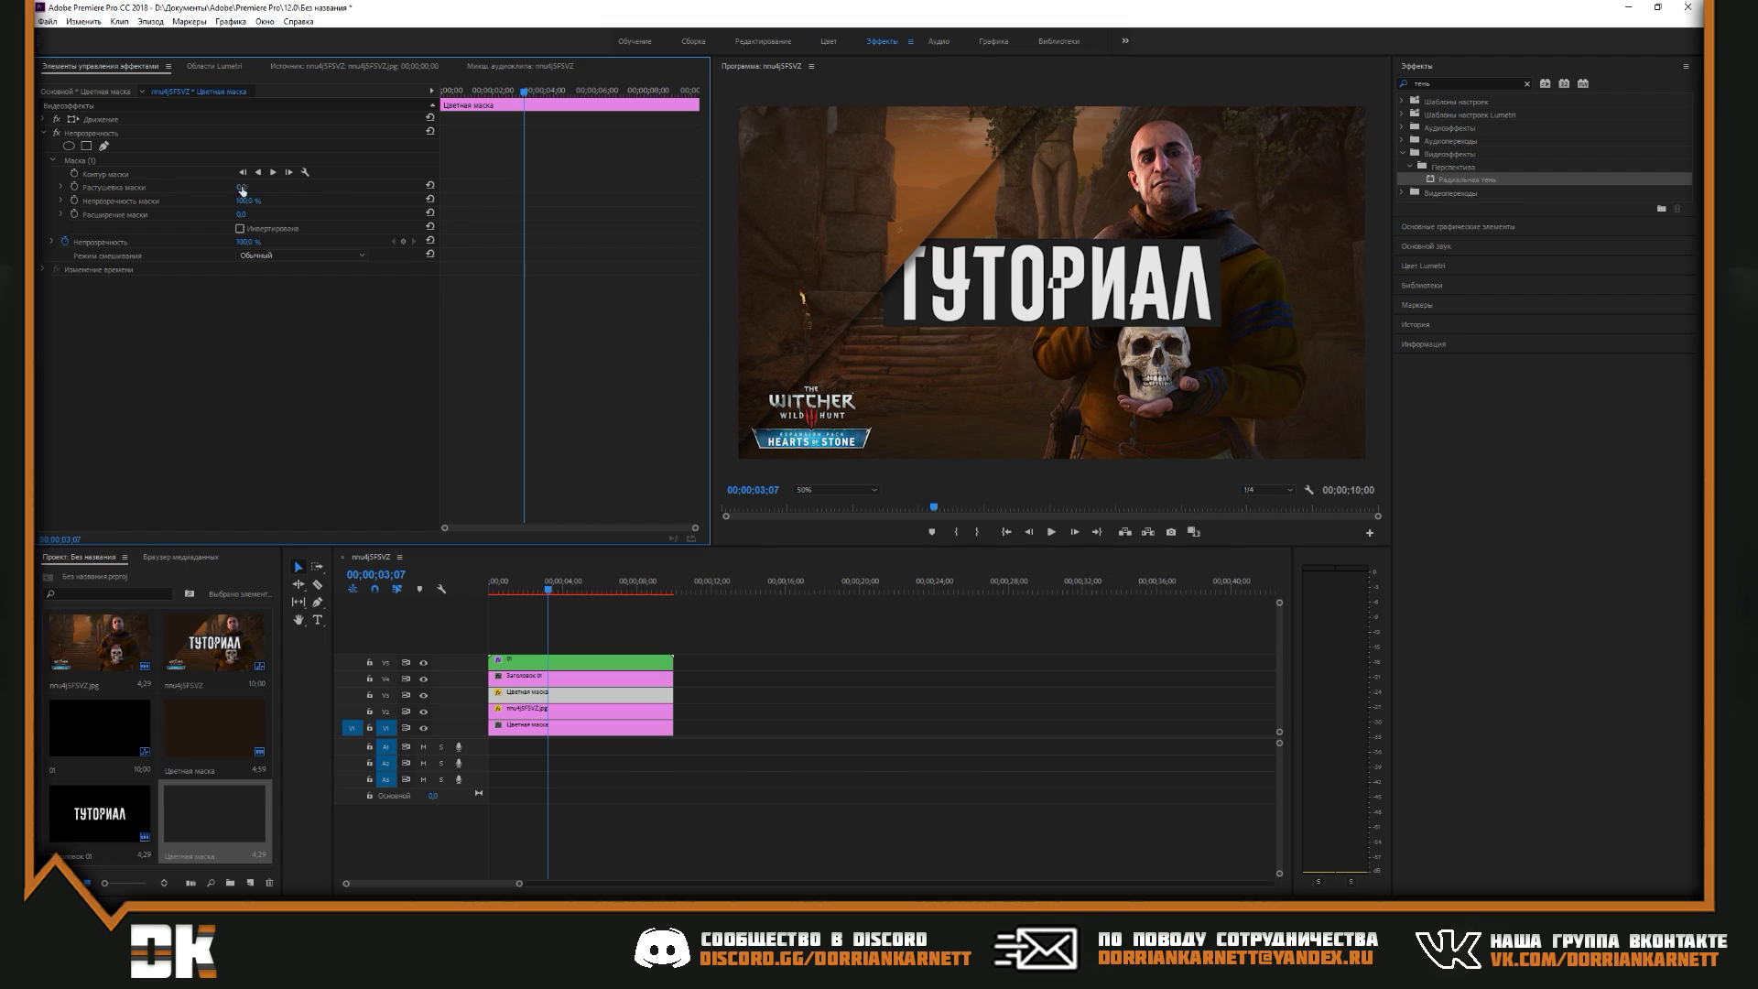
# Nest the title and its dark grey matte together into one sequence with the default name
pyautogui.click(524, 696)
pyautogui.click(524, 680)
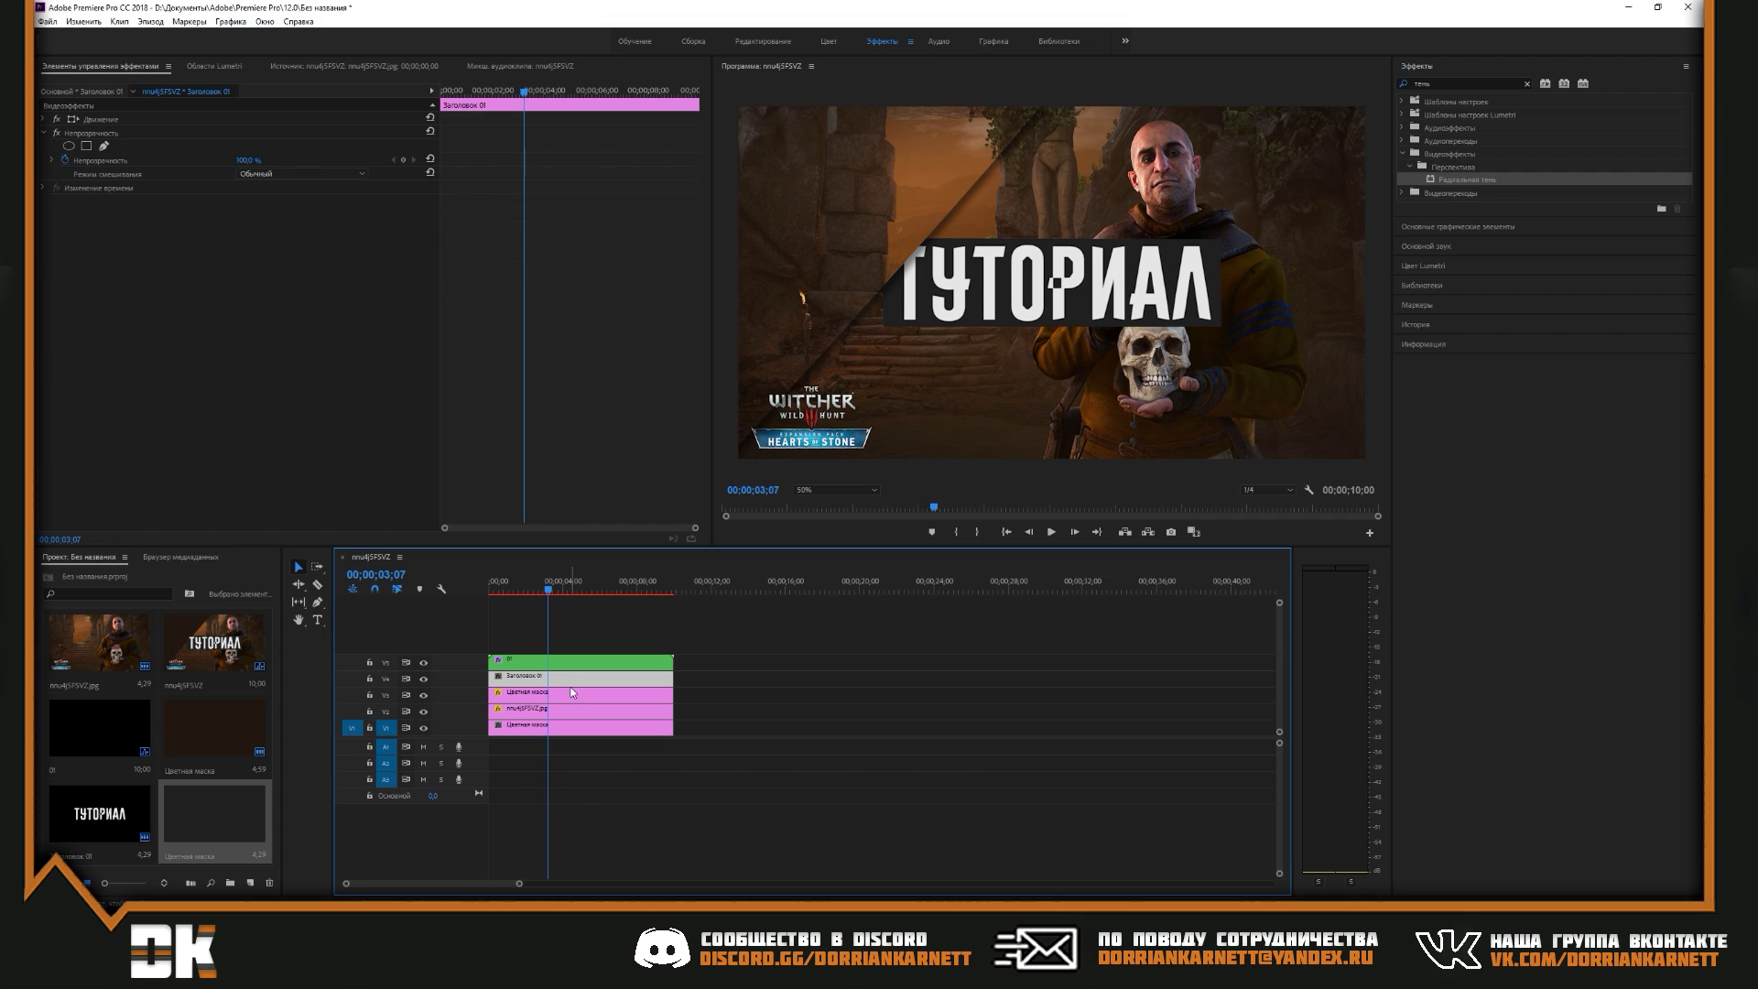
pyautogui.moveTo(686, 701); pyautogui.dragTo(541, 682)
pyautogui.rightClick(541, 693)
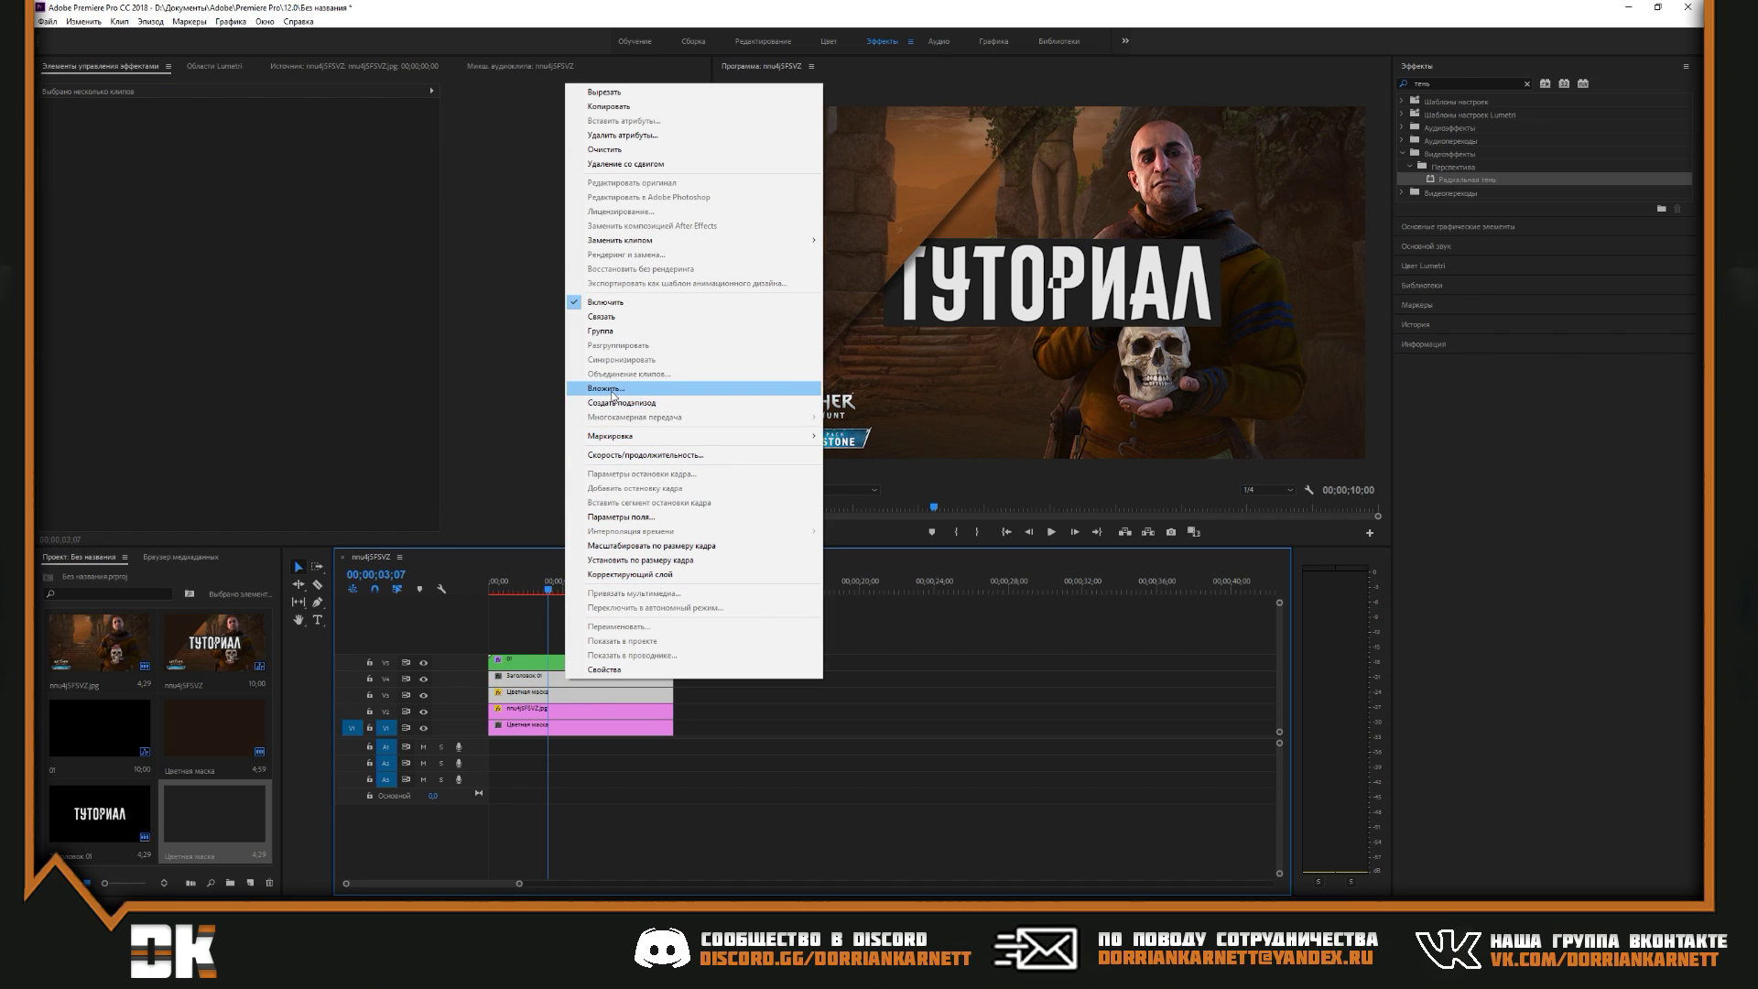
pyautogui.click(609, 390)
pyautogui.click(839, 474)
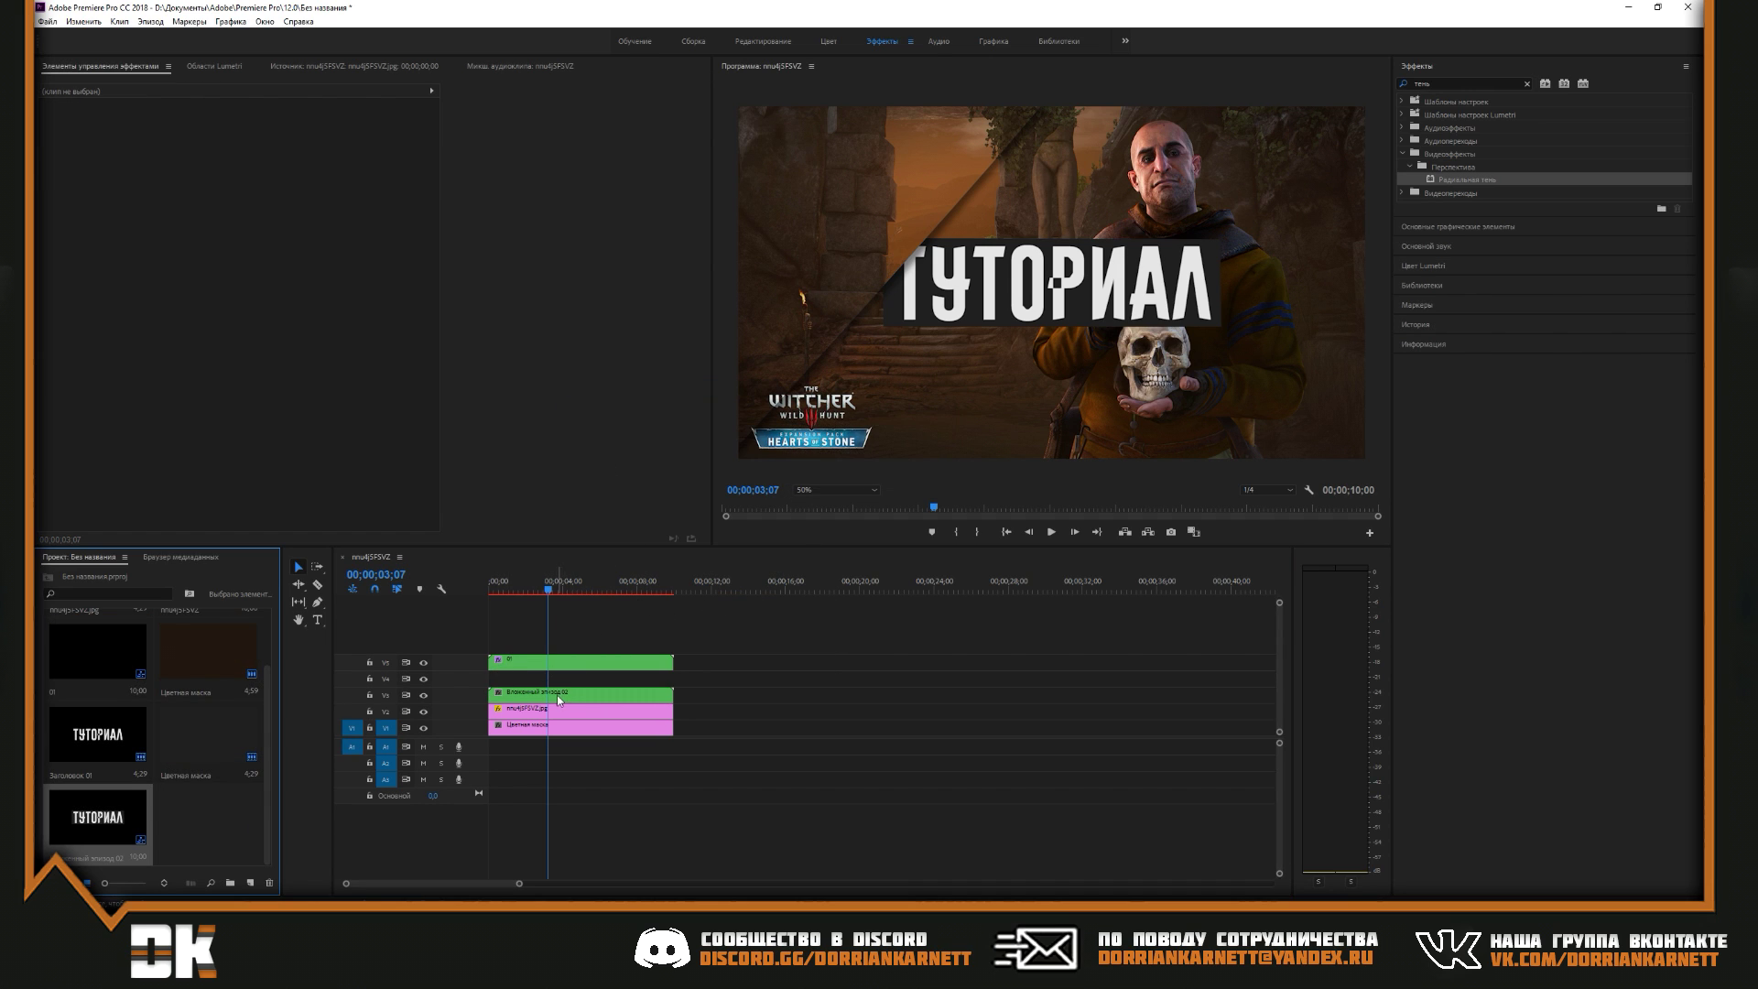
# Keyframe the nested title's Position so it slides from outside the frame's left edge to the centre
pyautogui.click(647, 689)
pyautogui.press('Home')
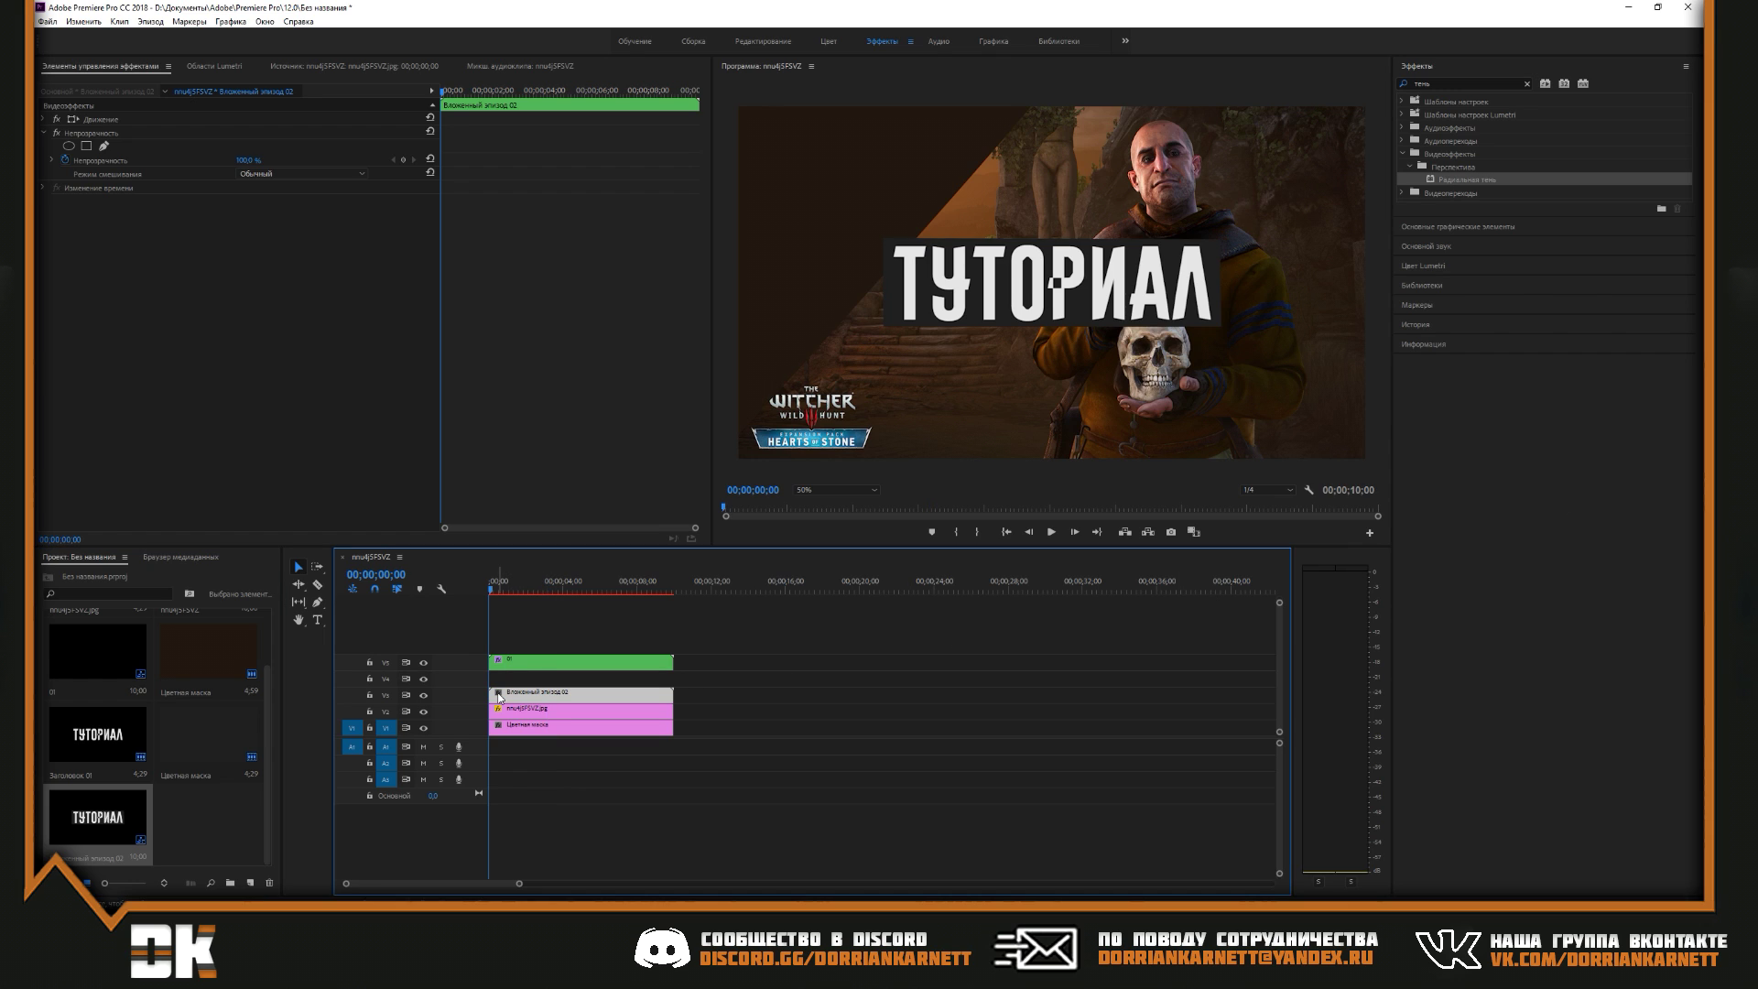
pyautogui.click(44, 121)
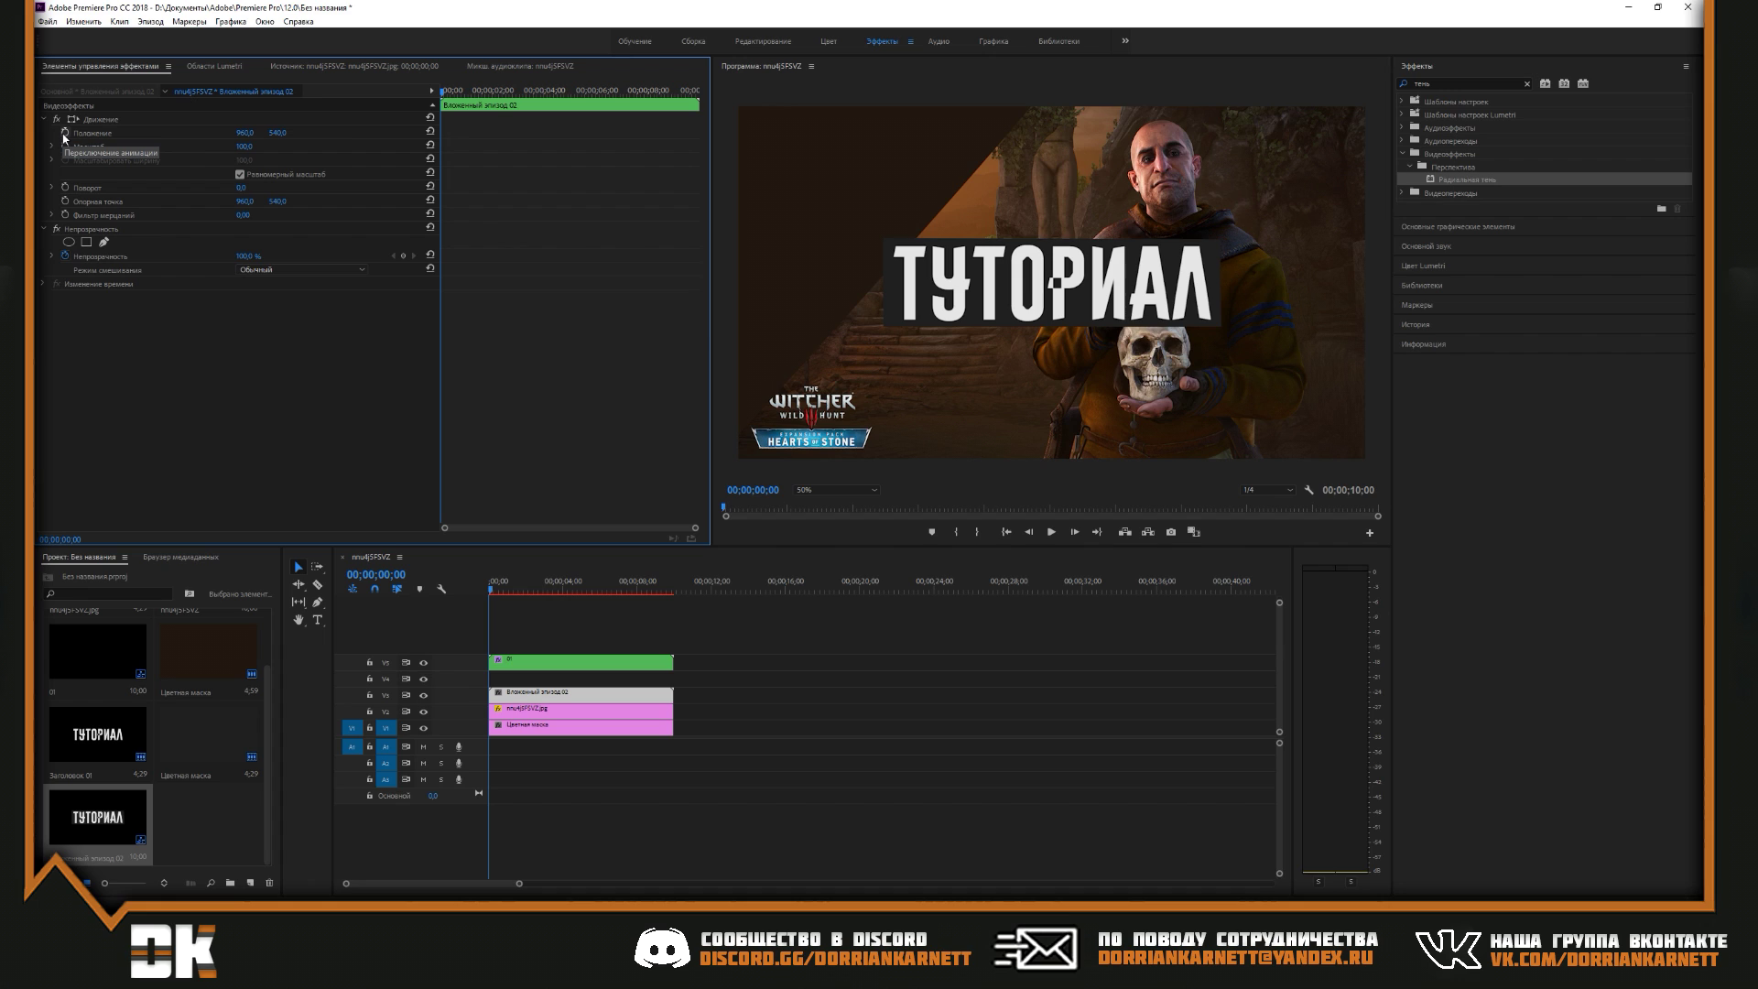
pyautogui.click(65, 133)
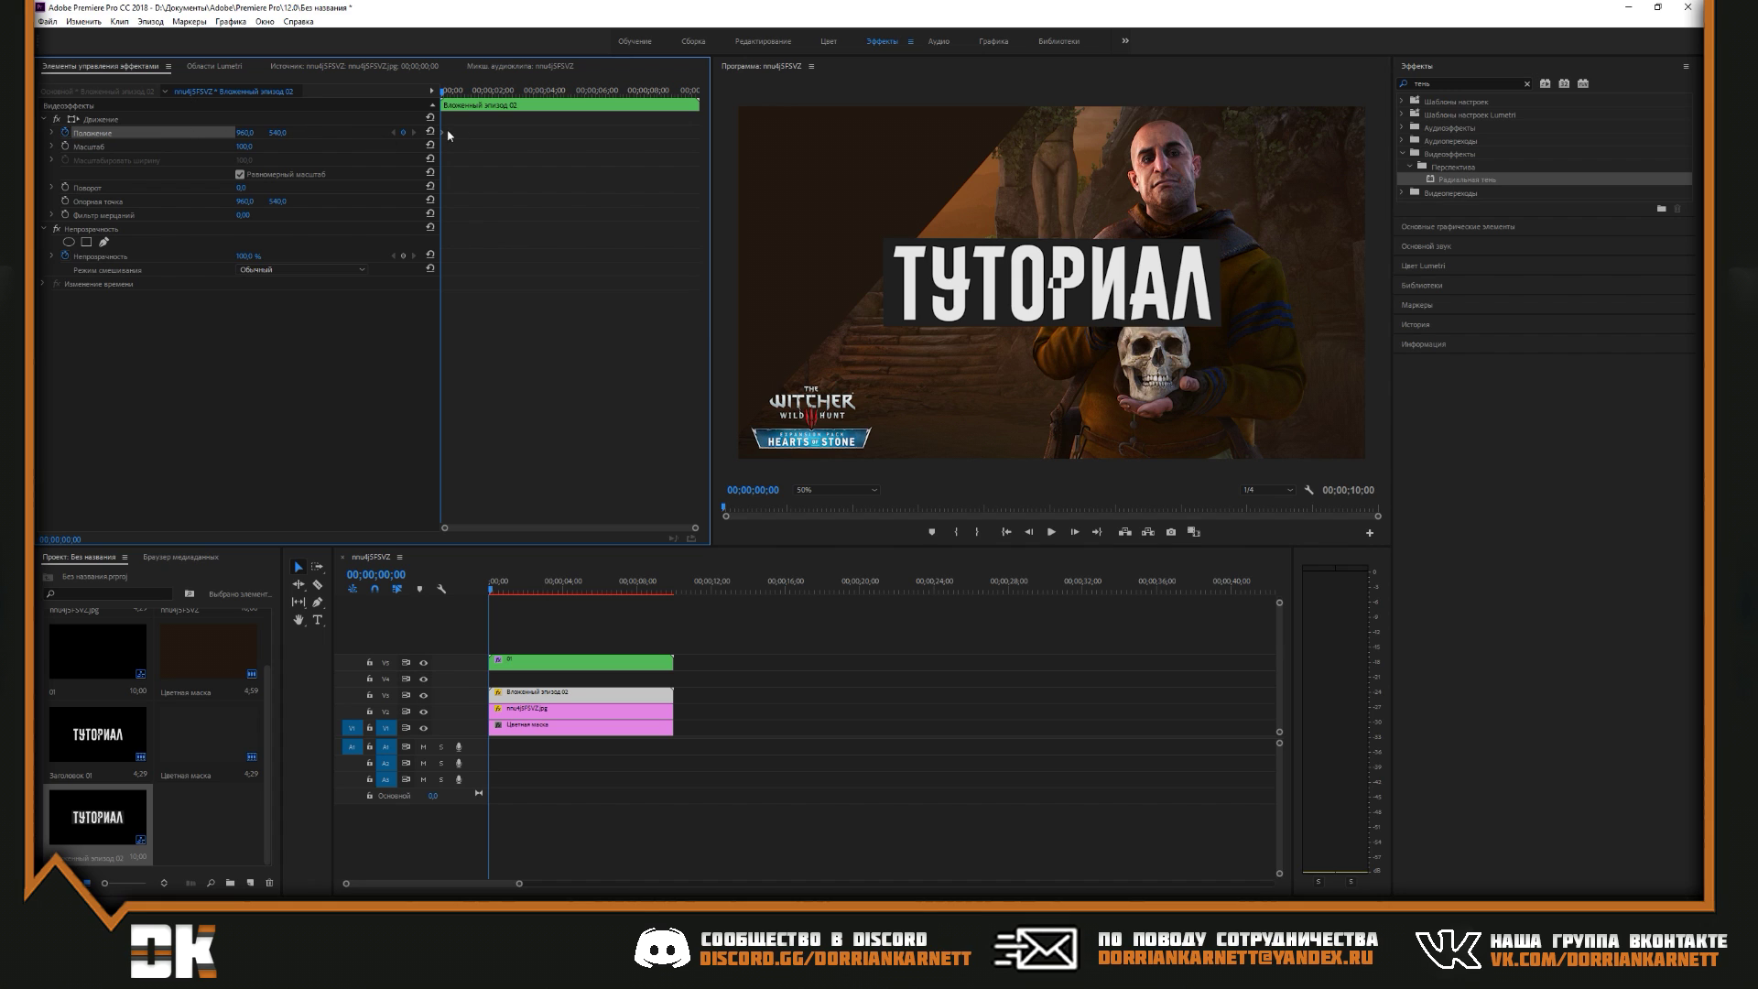
pyautogui.moveTo(441, 132); pyautogui.dragTo(564, 141)
pyautogui.moveTo(244, 133); pyautogui.dragTo(0, 132)
# Shift the nested title clip to start at 00;00;02;00, play it back, and move its second Position keyframe earlier to speed up the slide
pyautogui.moveTo(492, 596); pyautogui.dragTo(529, 593)
pyautogui.moveTo(506, 693); pyautogui.dragTo(528, 696)
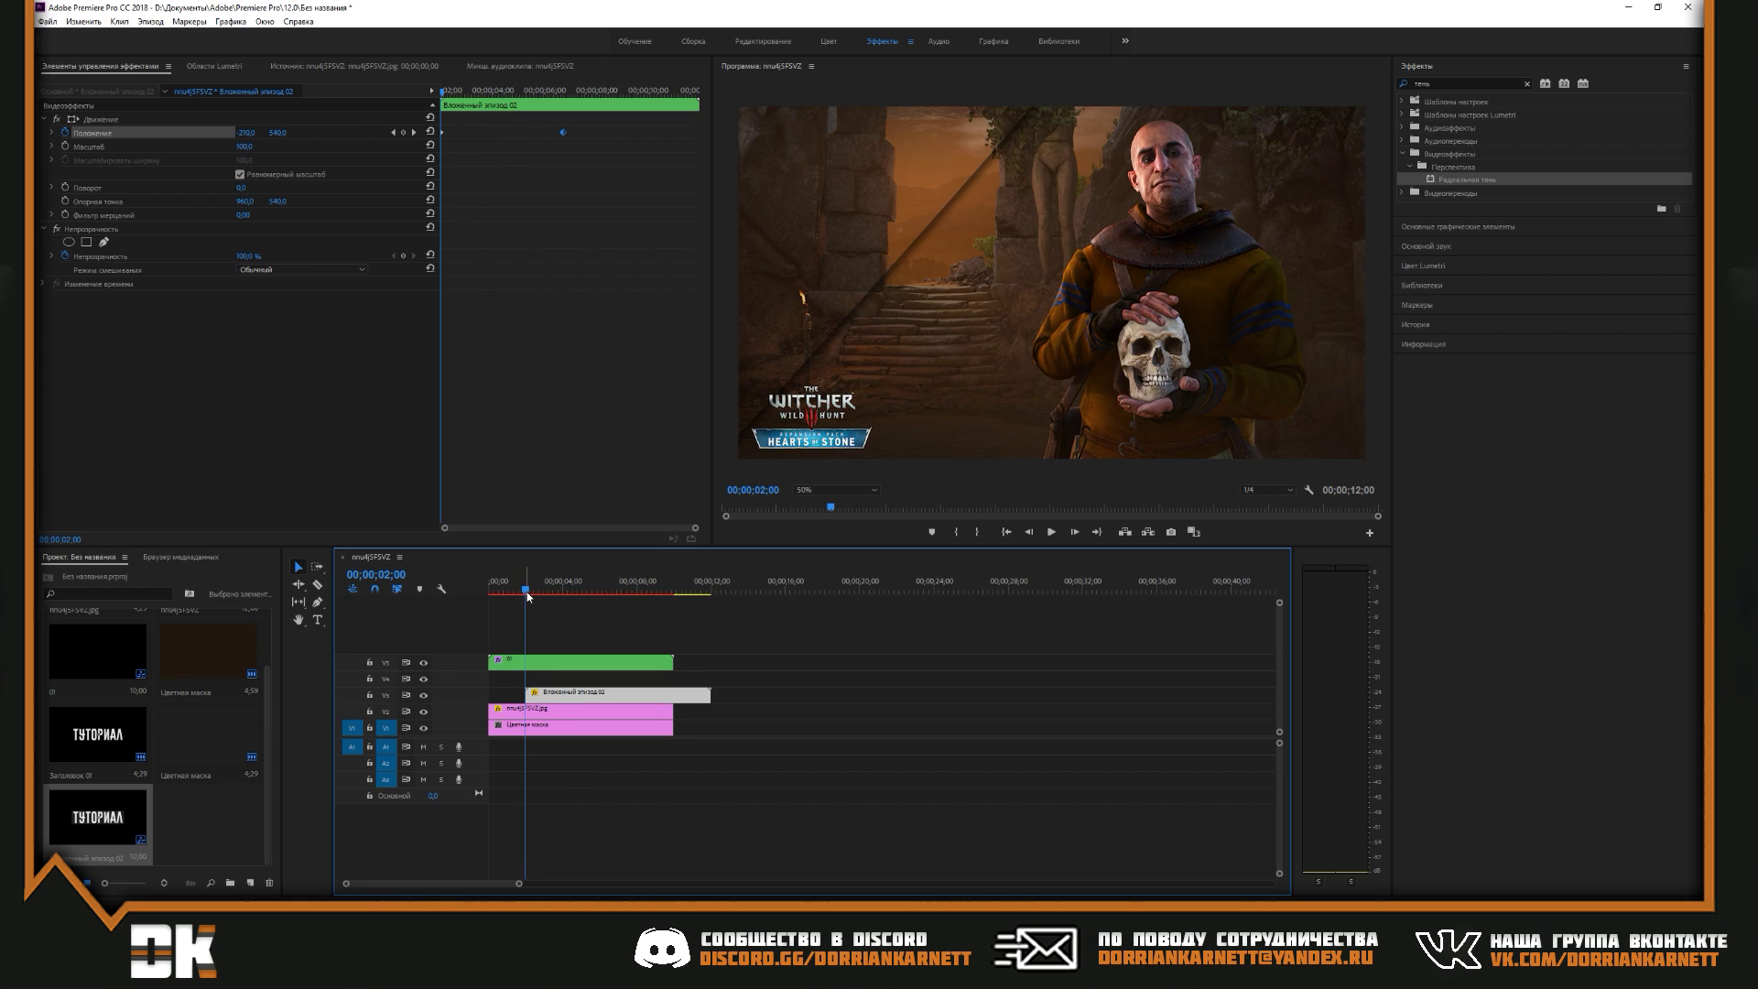
pyautogui.moveTo(528, 596); pyautogui.dragTo(484, 606)
pyautogui.press('space')
pyautogui.moveTo(516, 138); pyautogui.dragTo(492, 145)
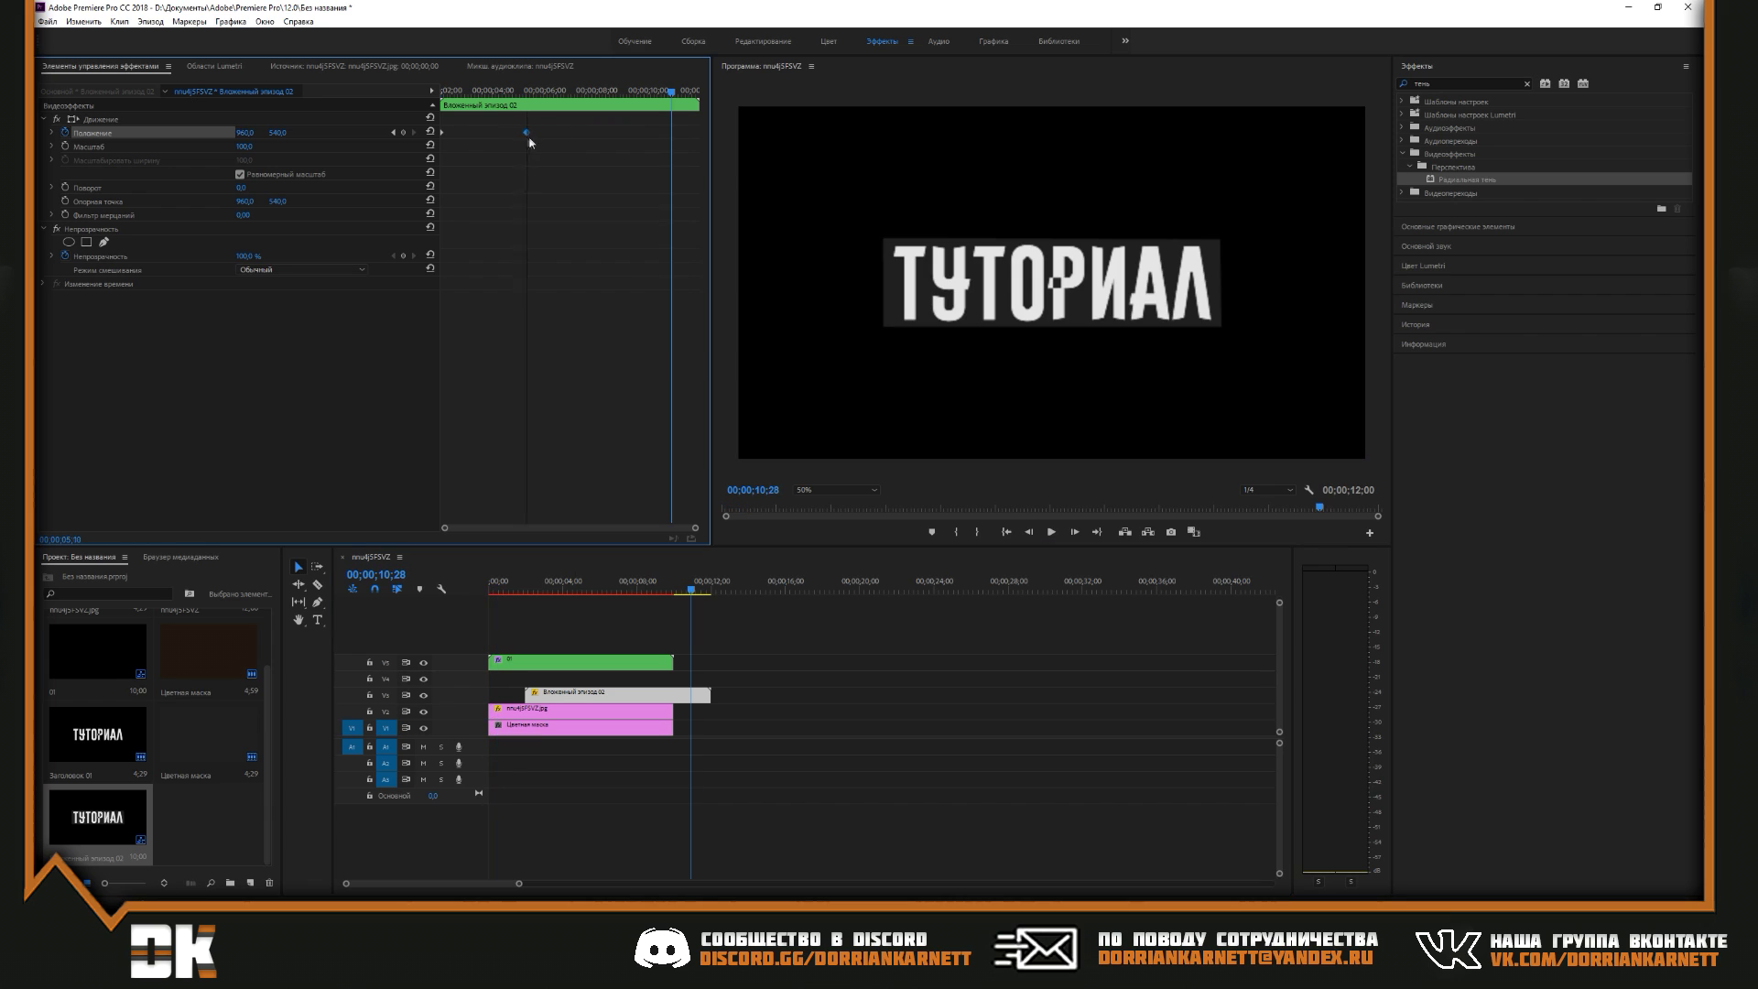
# Add a Position keyframe at 00;00;09;29 that moves the nested title slightly further right, and play back the animation
pyautogui.press('Up')
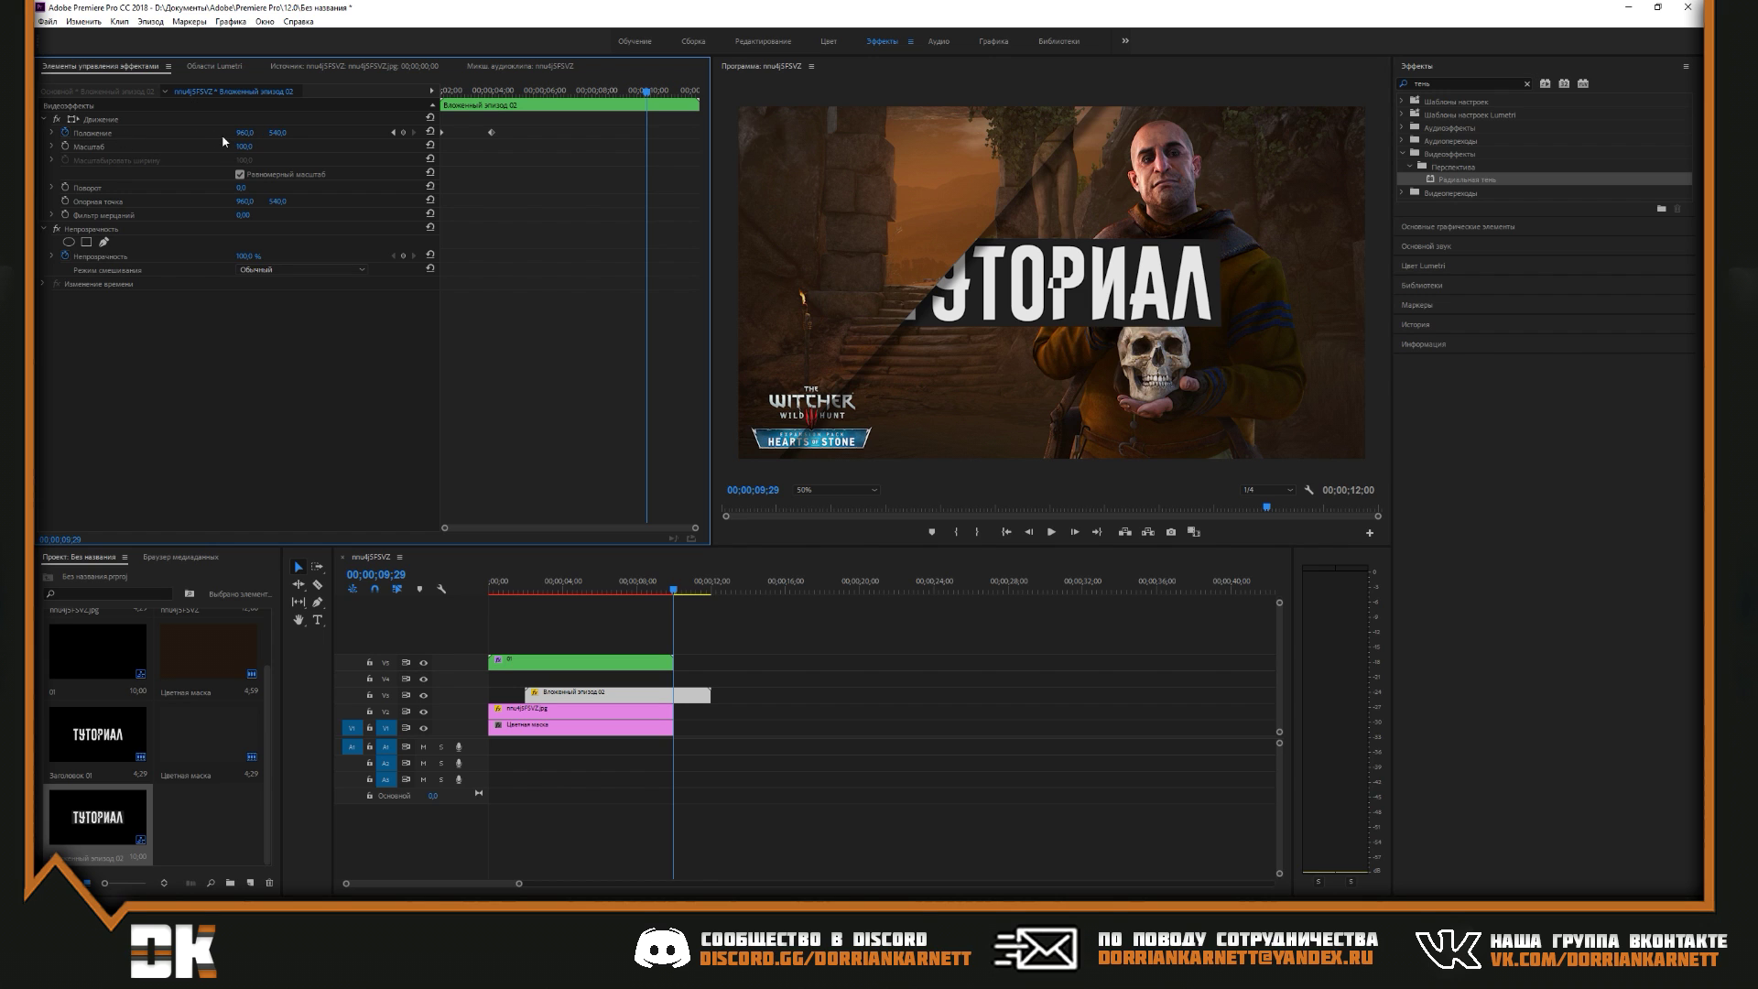
pyautogui.moveTo(244, 133); pyautogui.dragTo(445, 133)
pyautogui.moveTo(673, 589); pyautogui.dragTo(490, 589)
pyautogui.press('space')
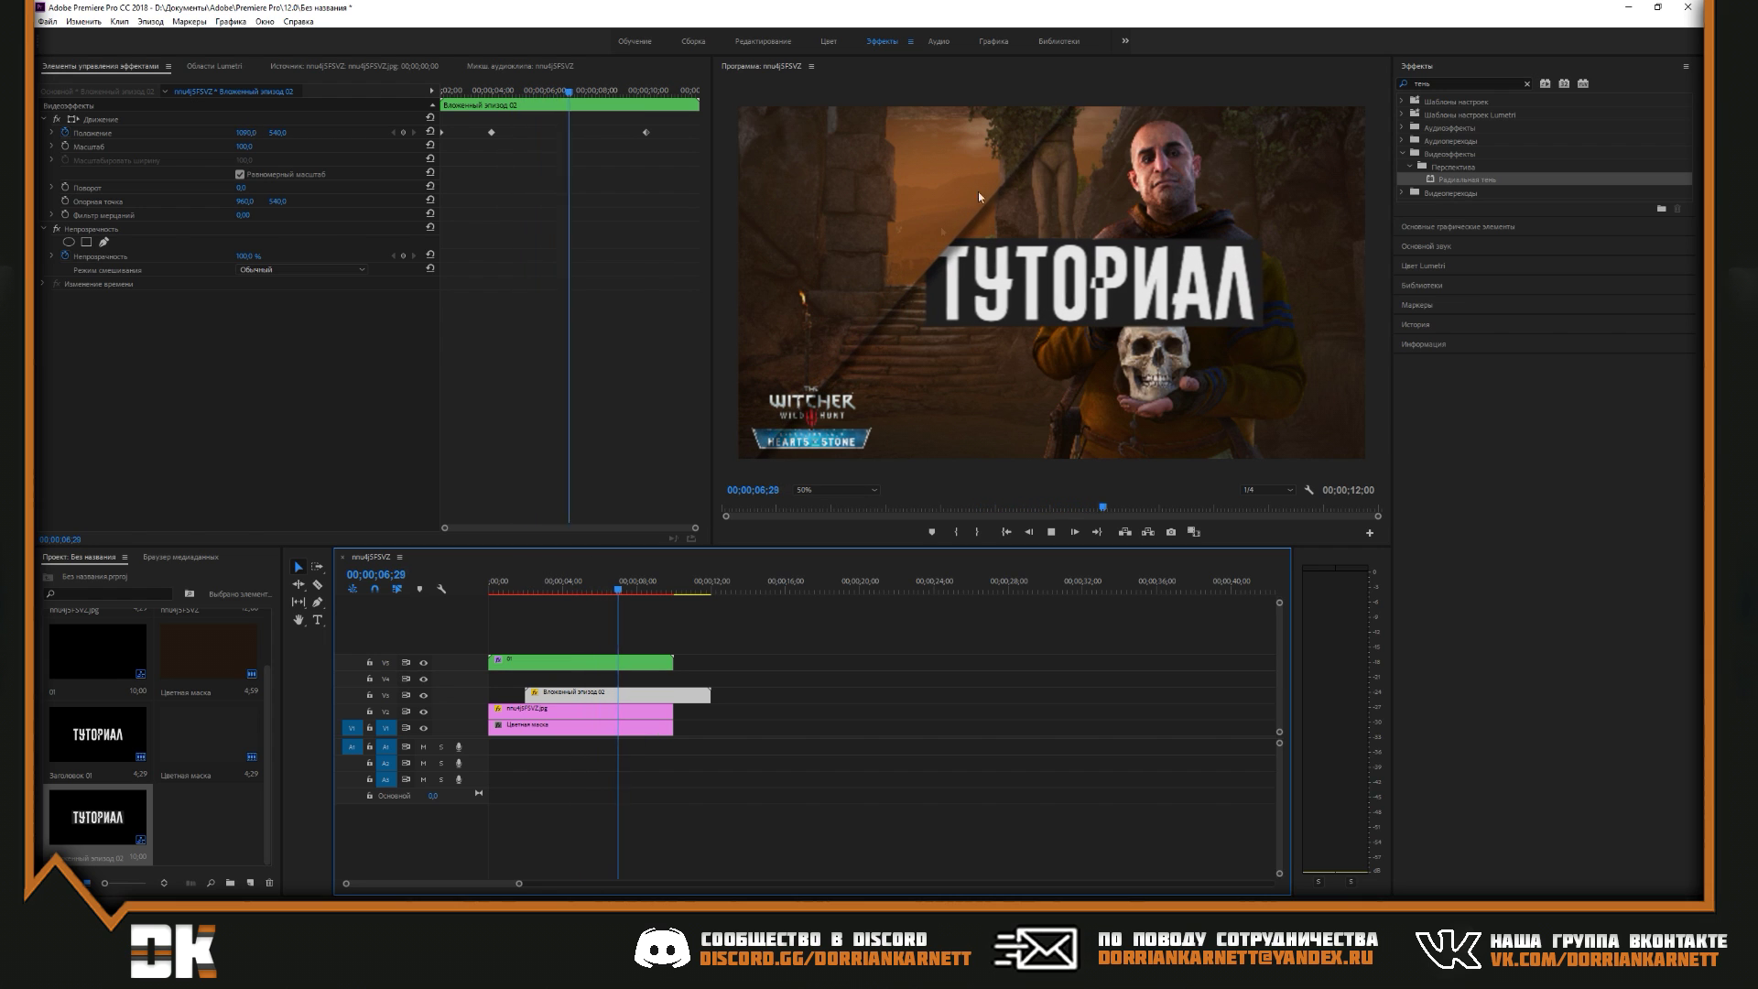
pyautogui.click(652, 594)
pyautogui.moveTo(652, 600); pyautogui.dragTo(606, 604)
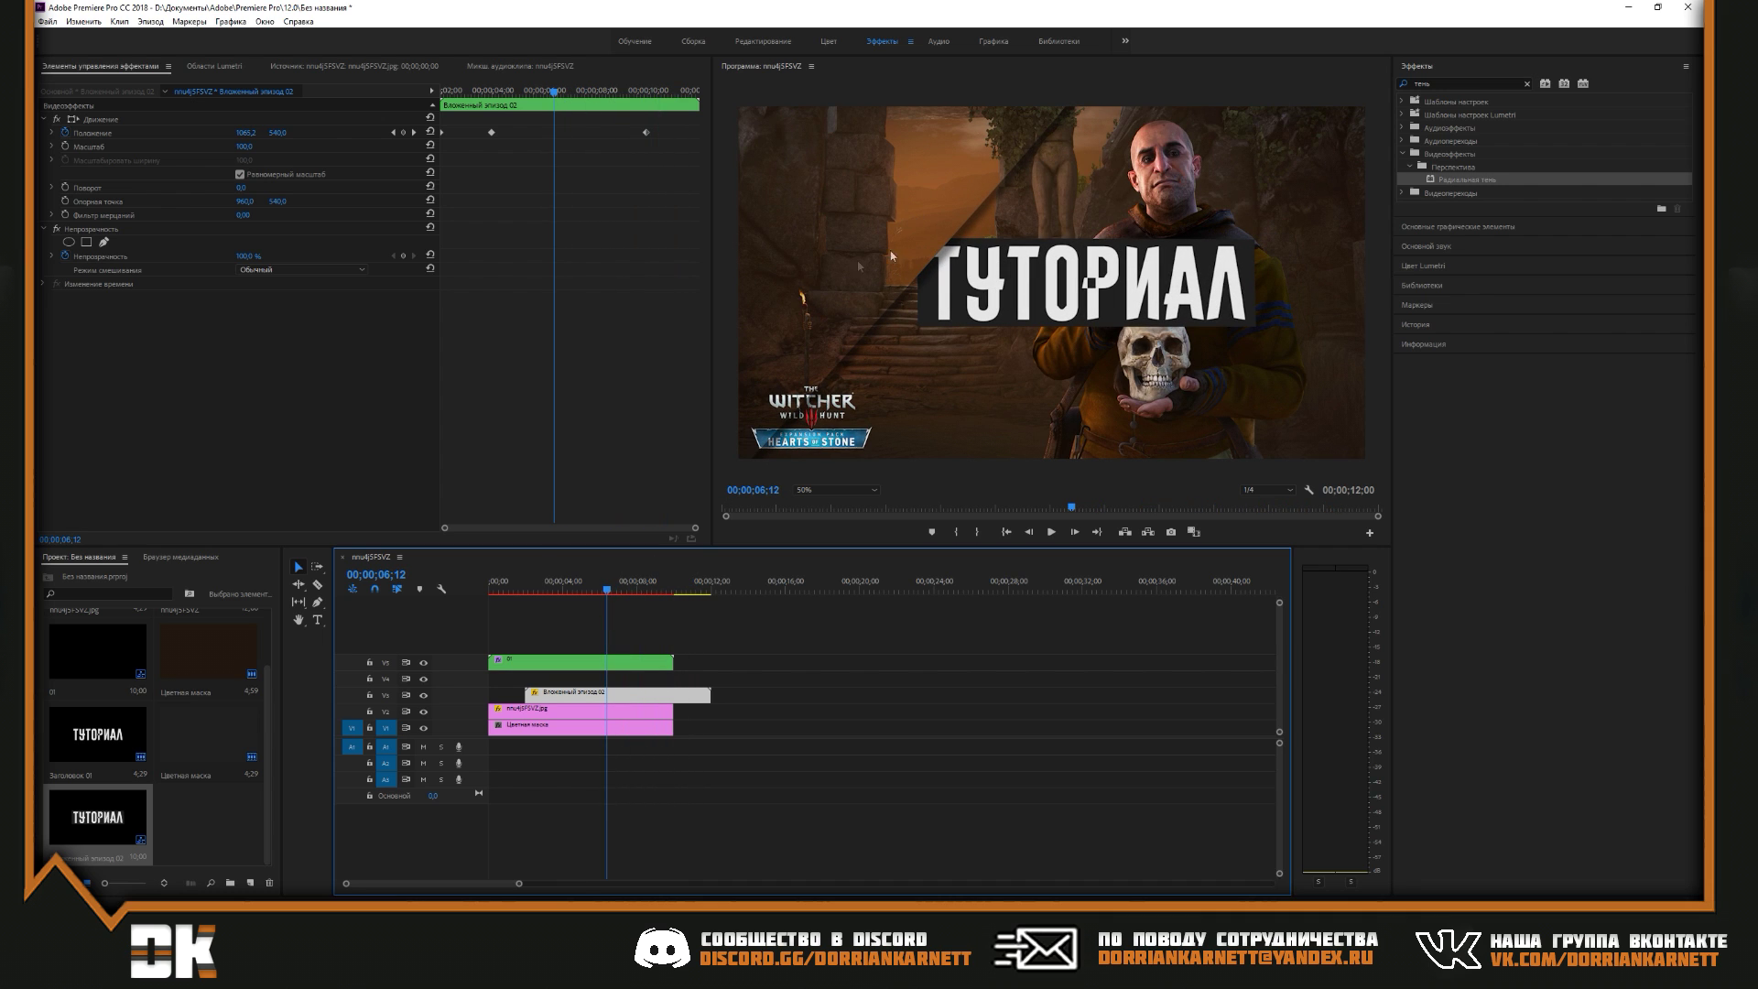
# Nest all the clips in the timeline into a single sequence with the default name
pyautogui.moveTo(714, 774); pyautogui.dragTo(499, 653)
pyautogui.rightClick(523, 663)
pyautogui.click(563, 368)
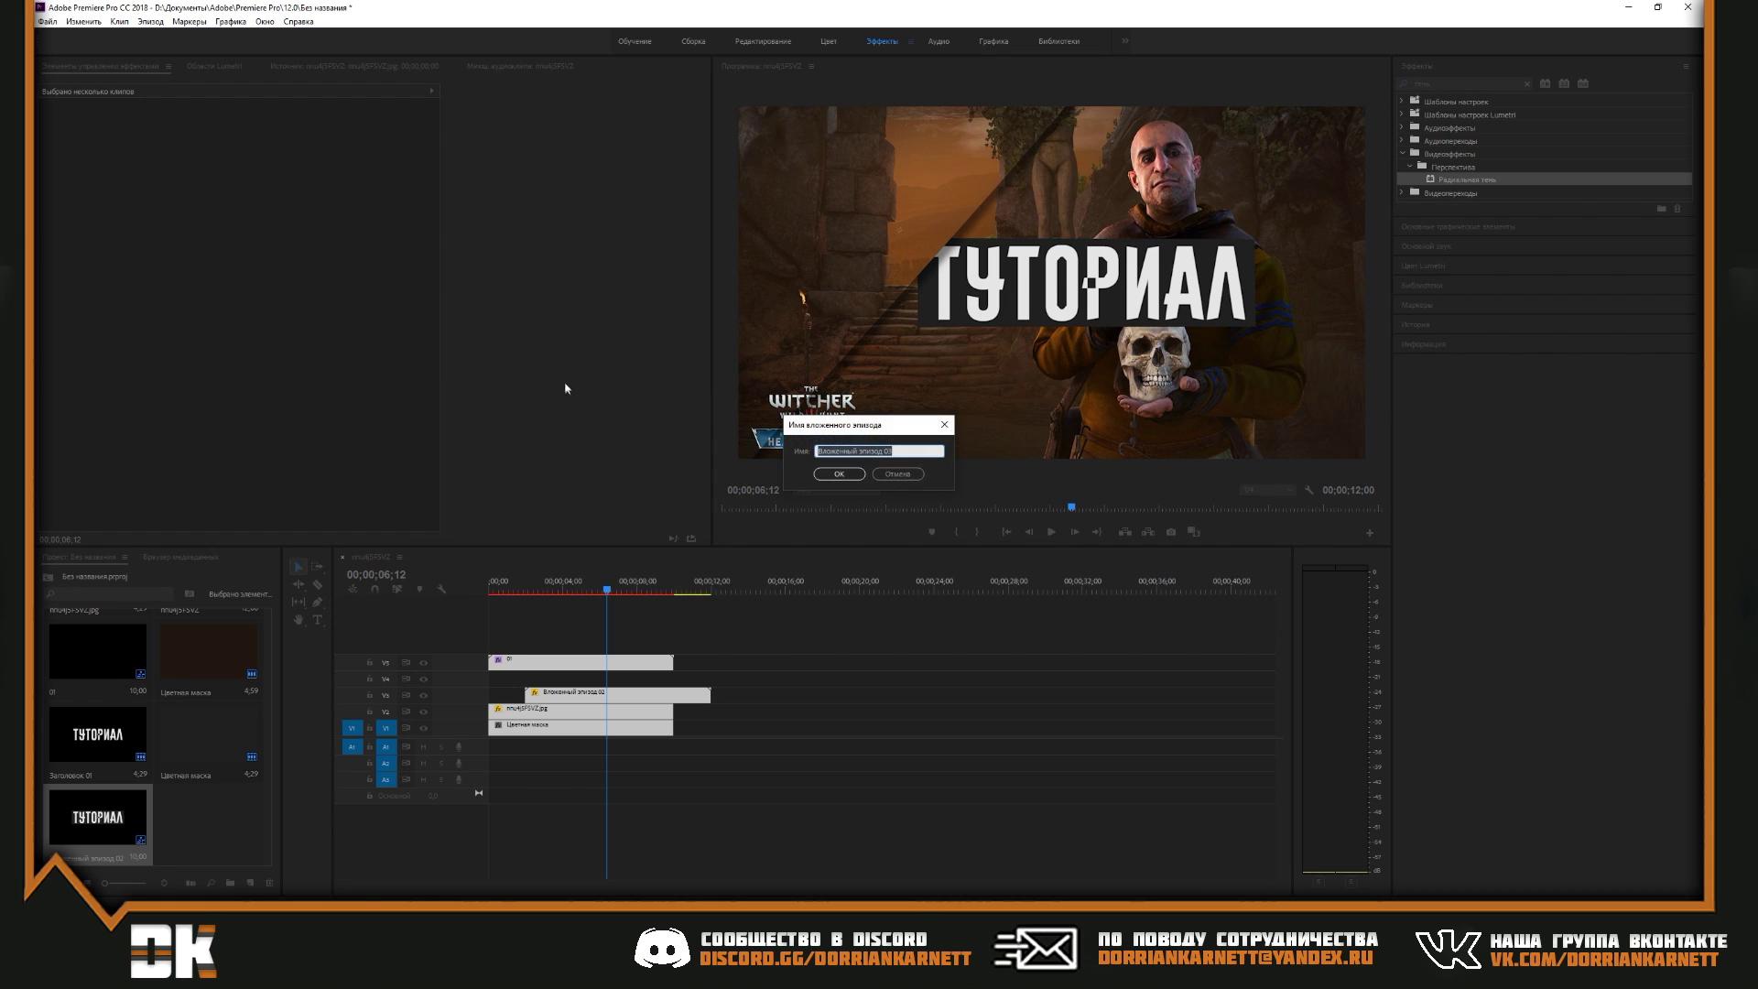
pyautogui.press('Return')
# Keyframe the combined nested clip's Scale from its start to its end at 00;00;12;00, and play back the result
pyautogui.click(525, 727)
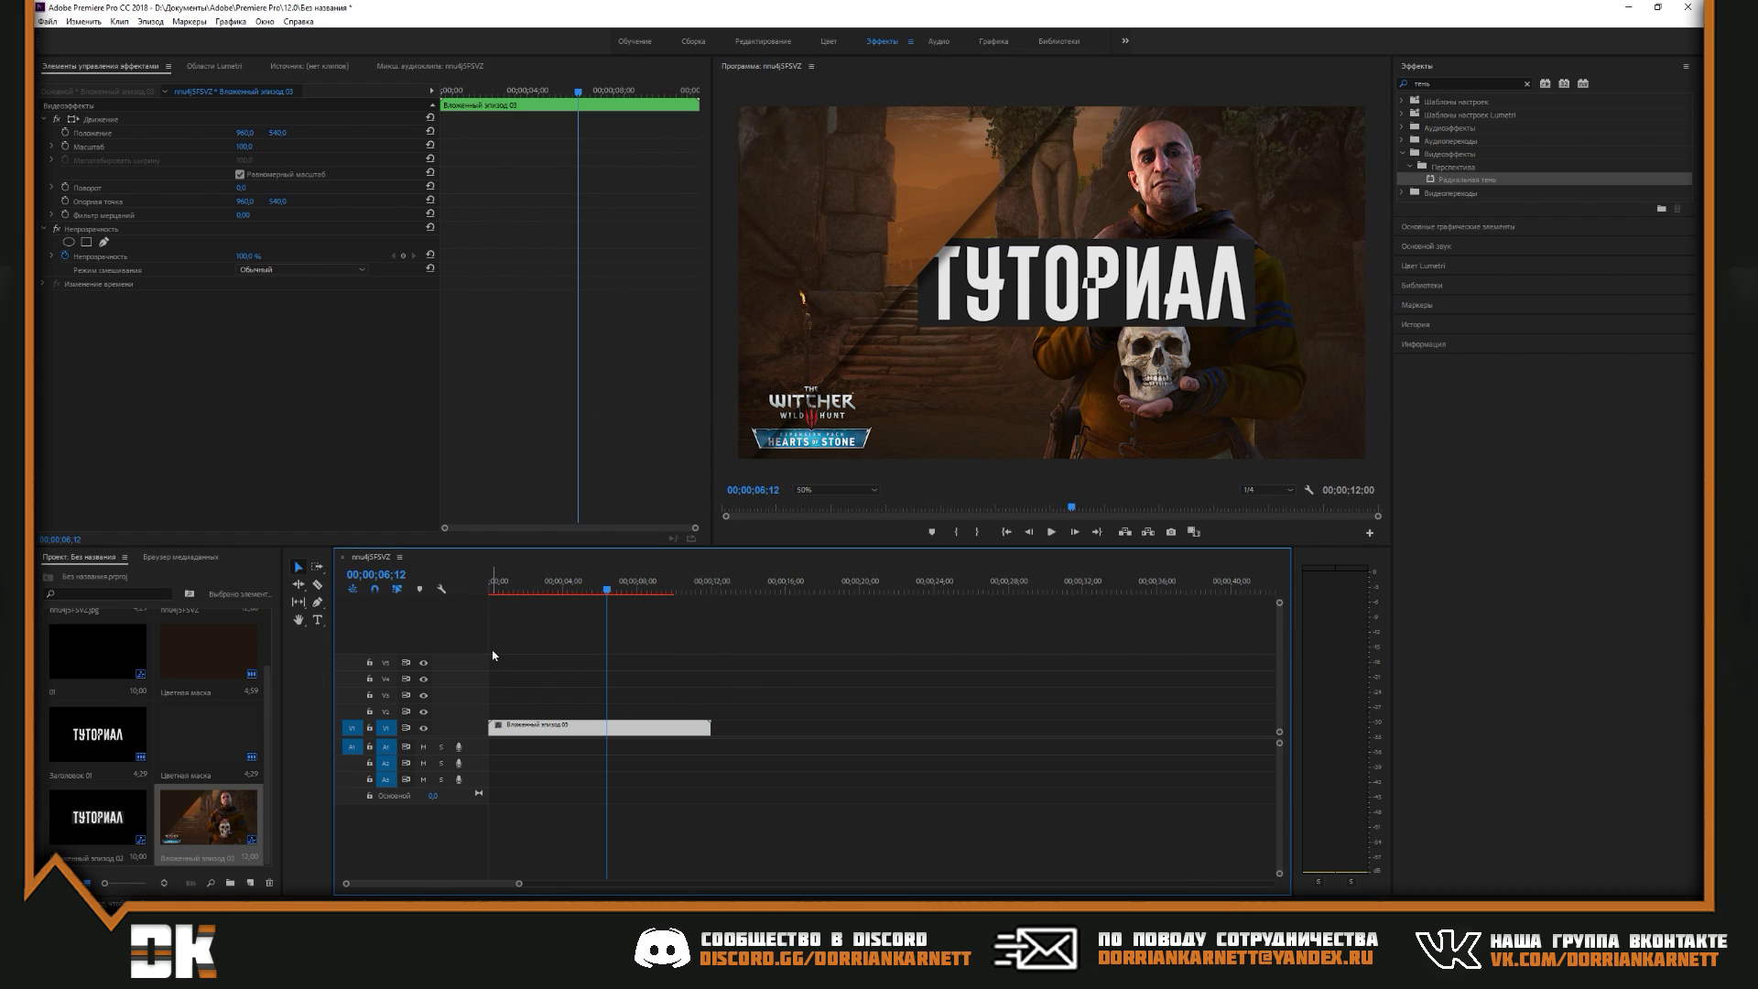
pyautogui.press('Home')
pyautogui.click(65, 146)
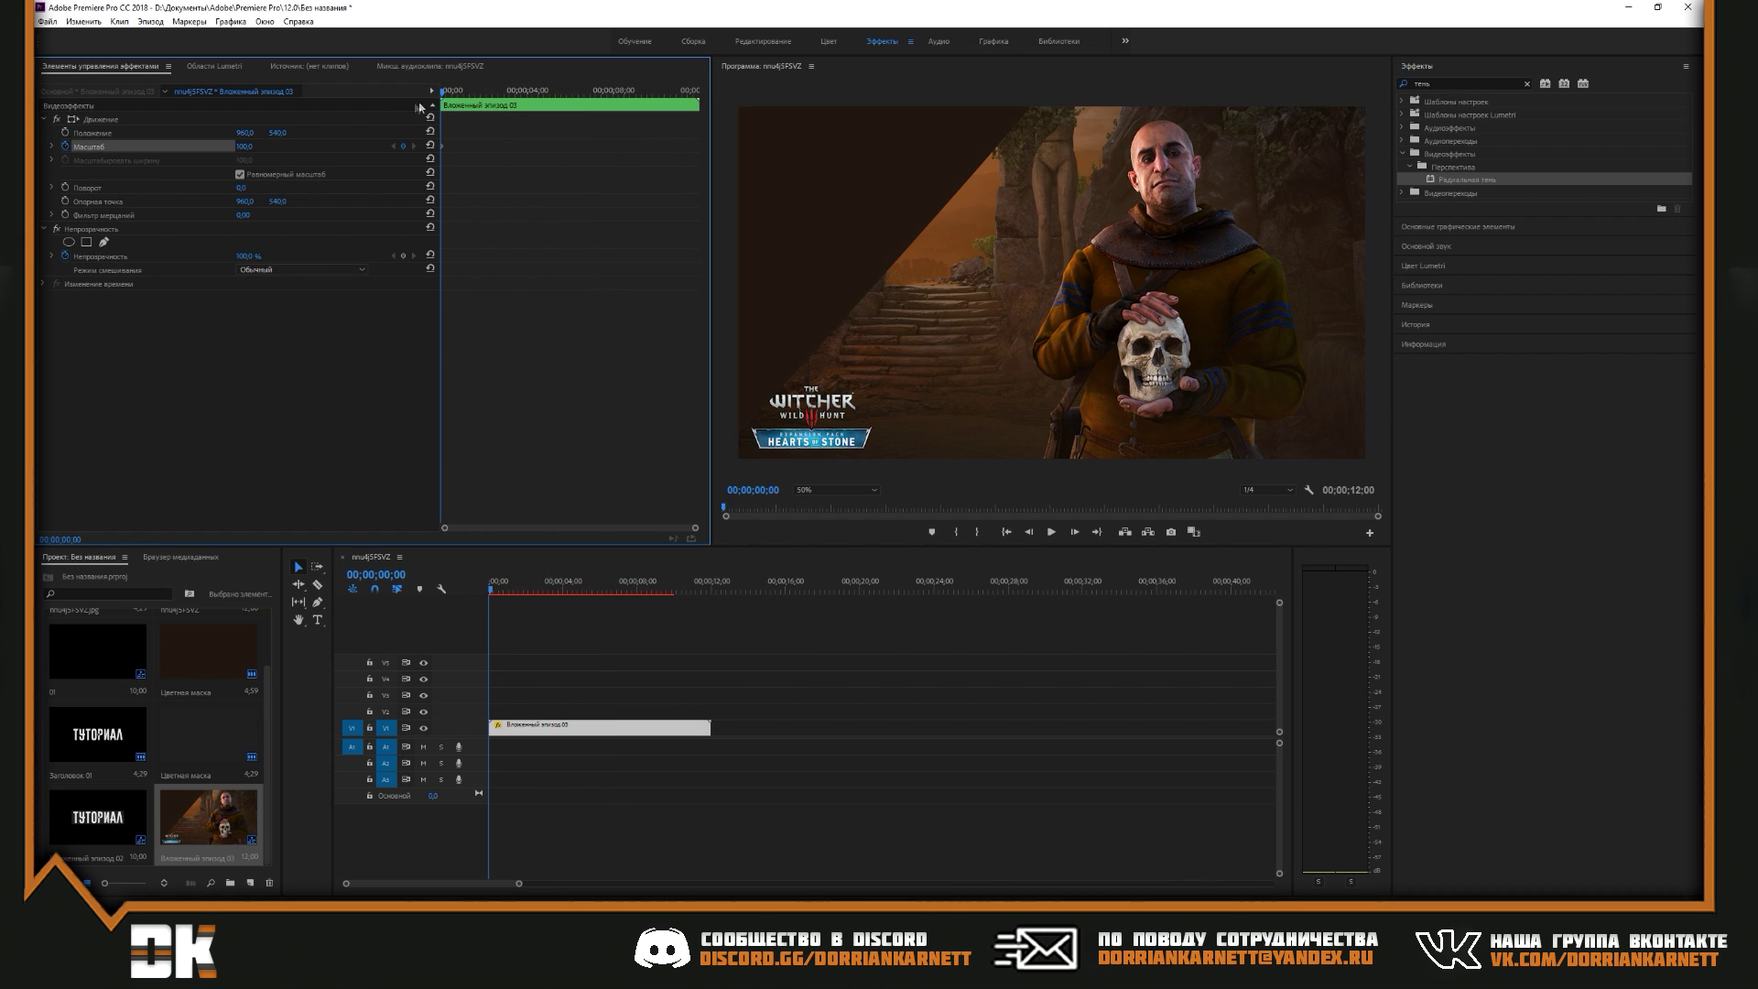
pyautogui.moveTo(442, 92); pyautogui.dragTo(705, 88)
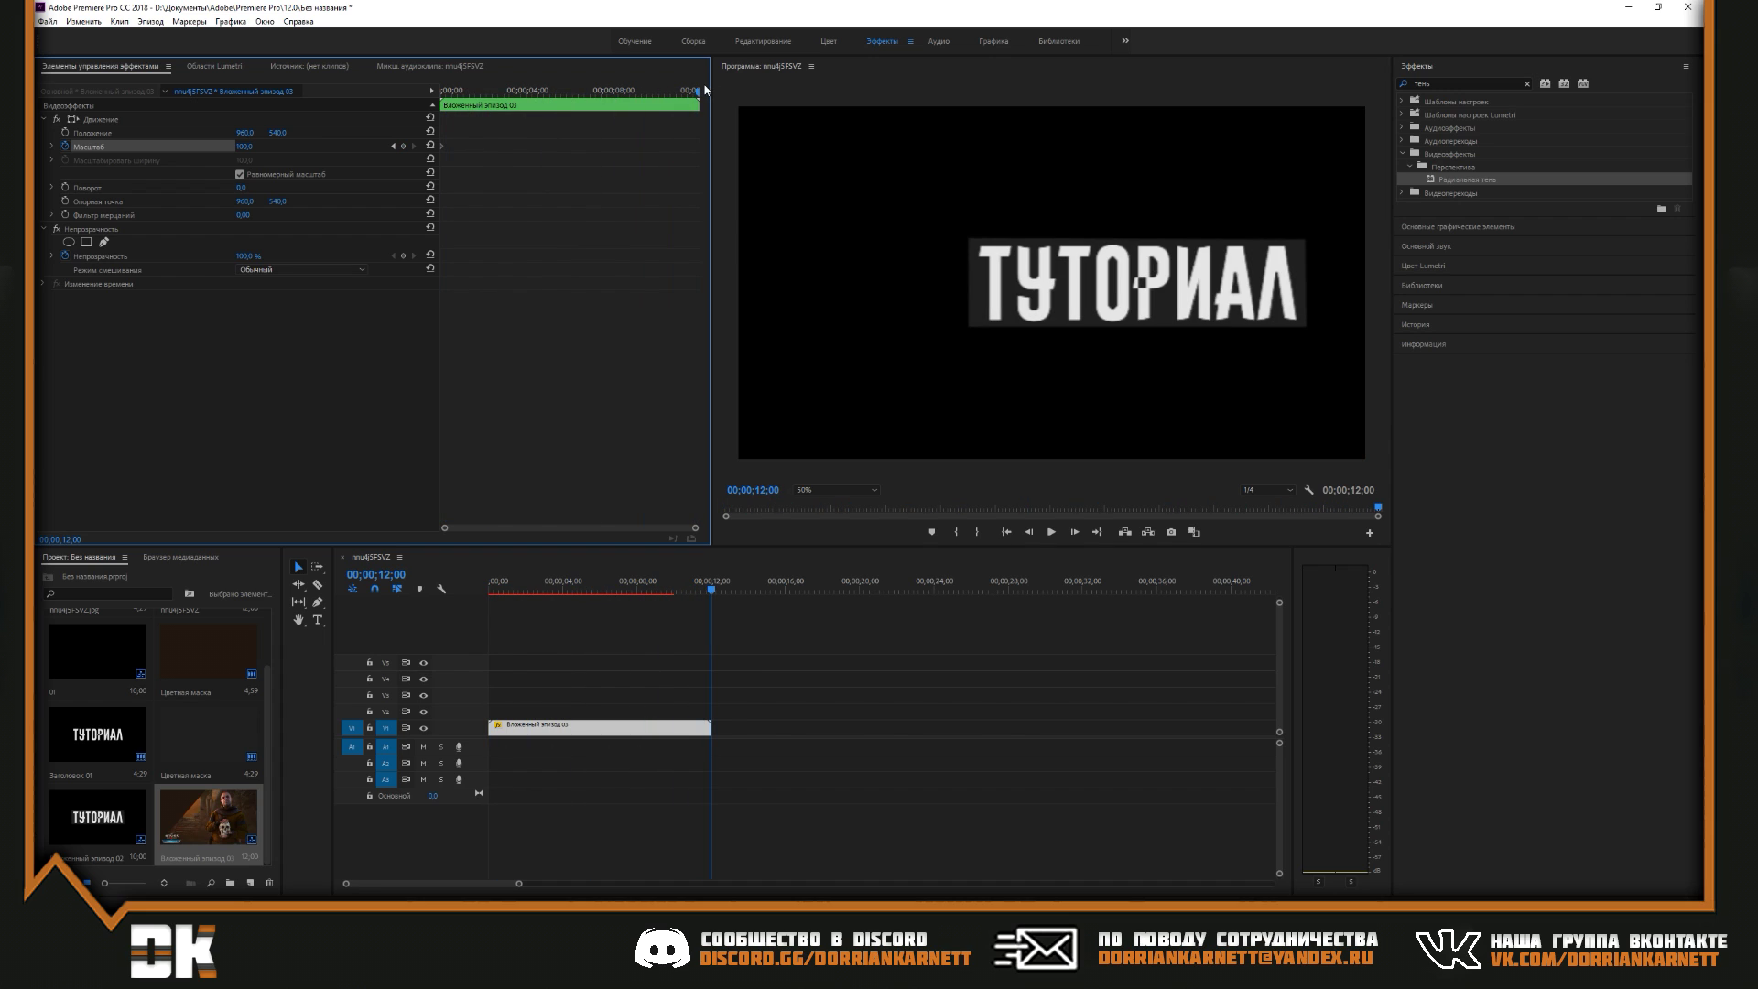
pyautogui.click(245, 146)
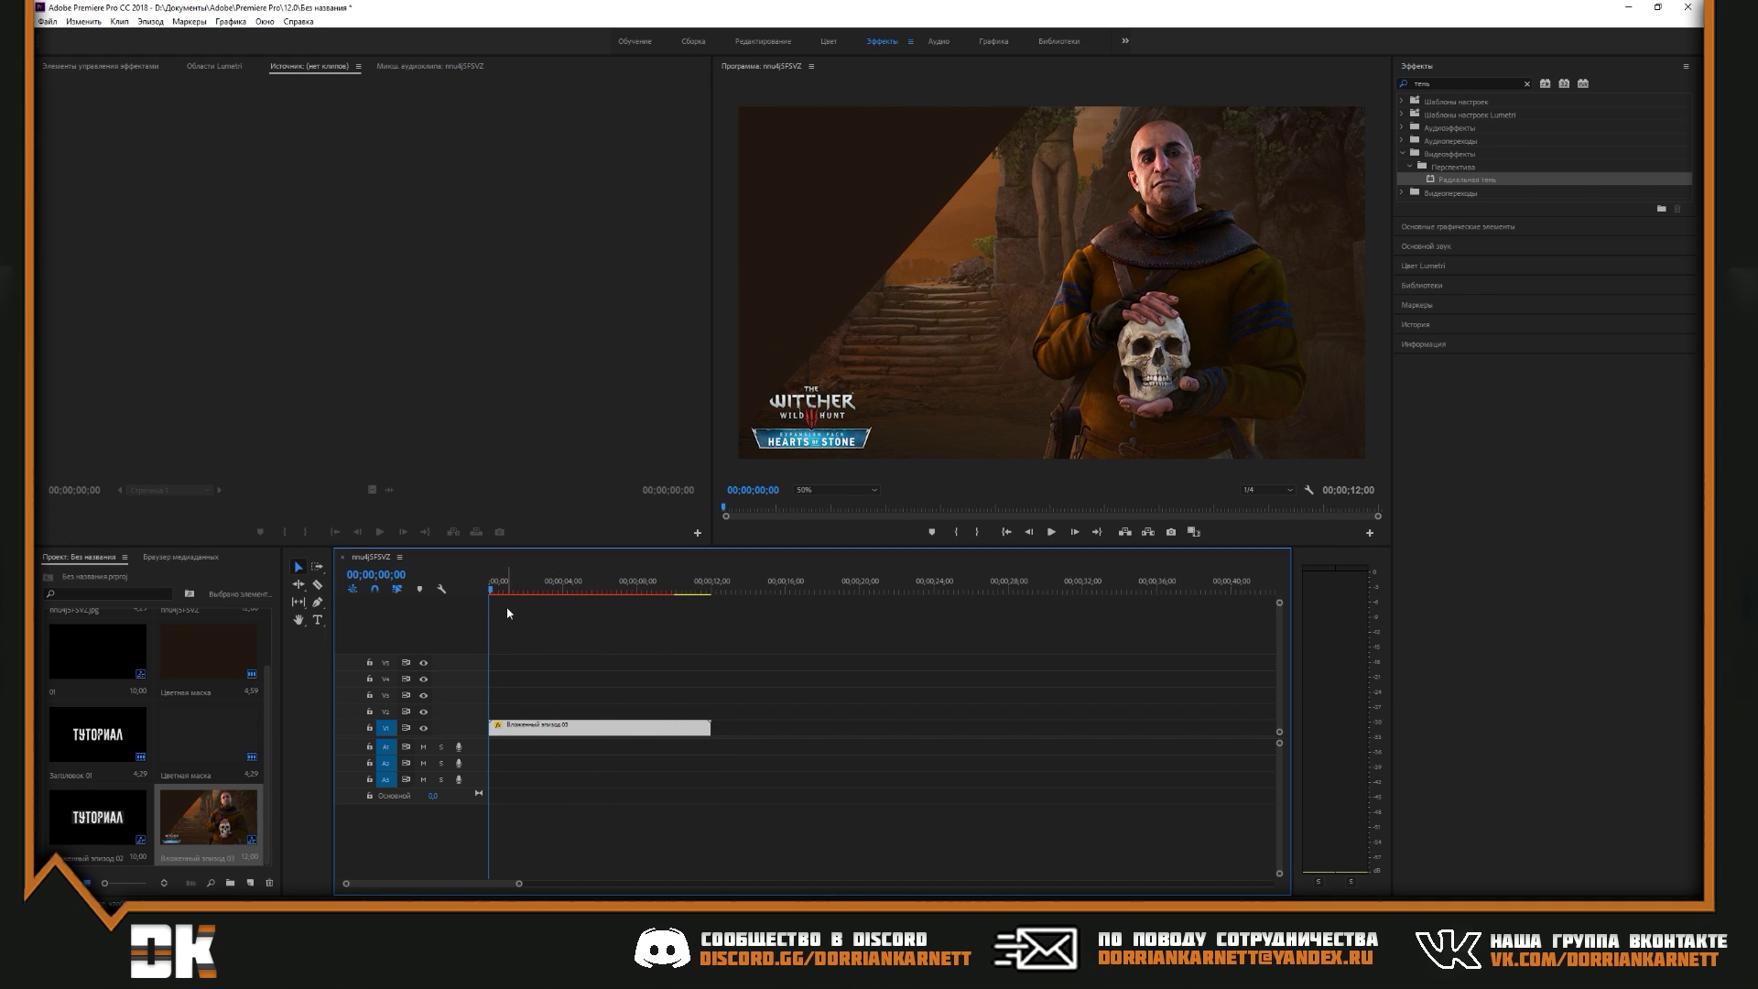
pyautogui.click(1050, 532)
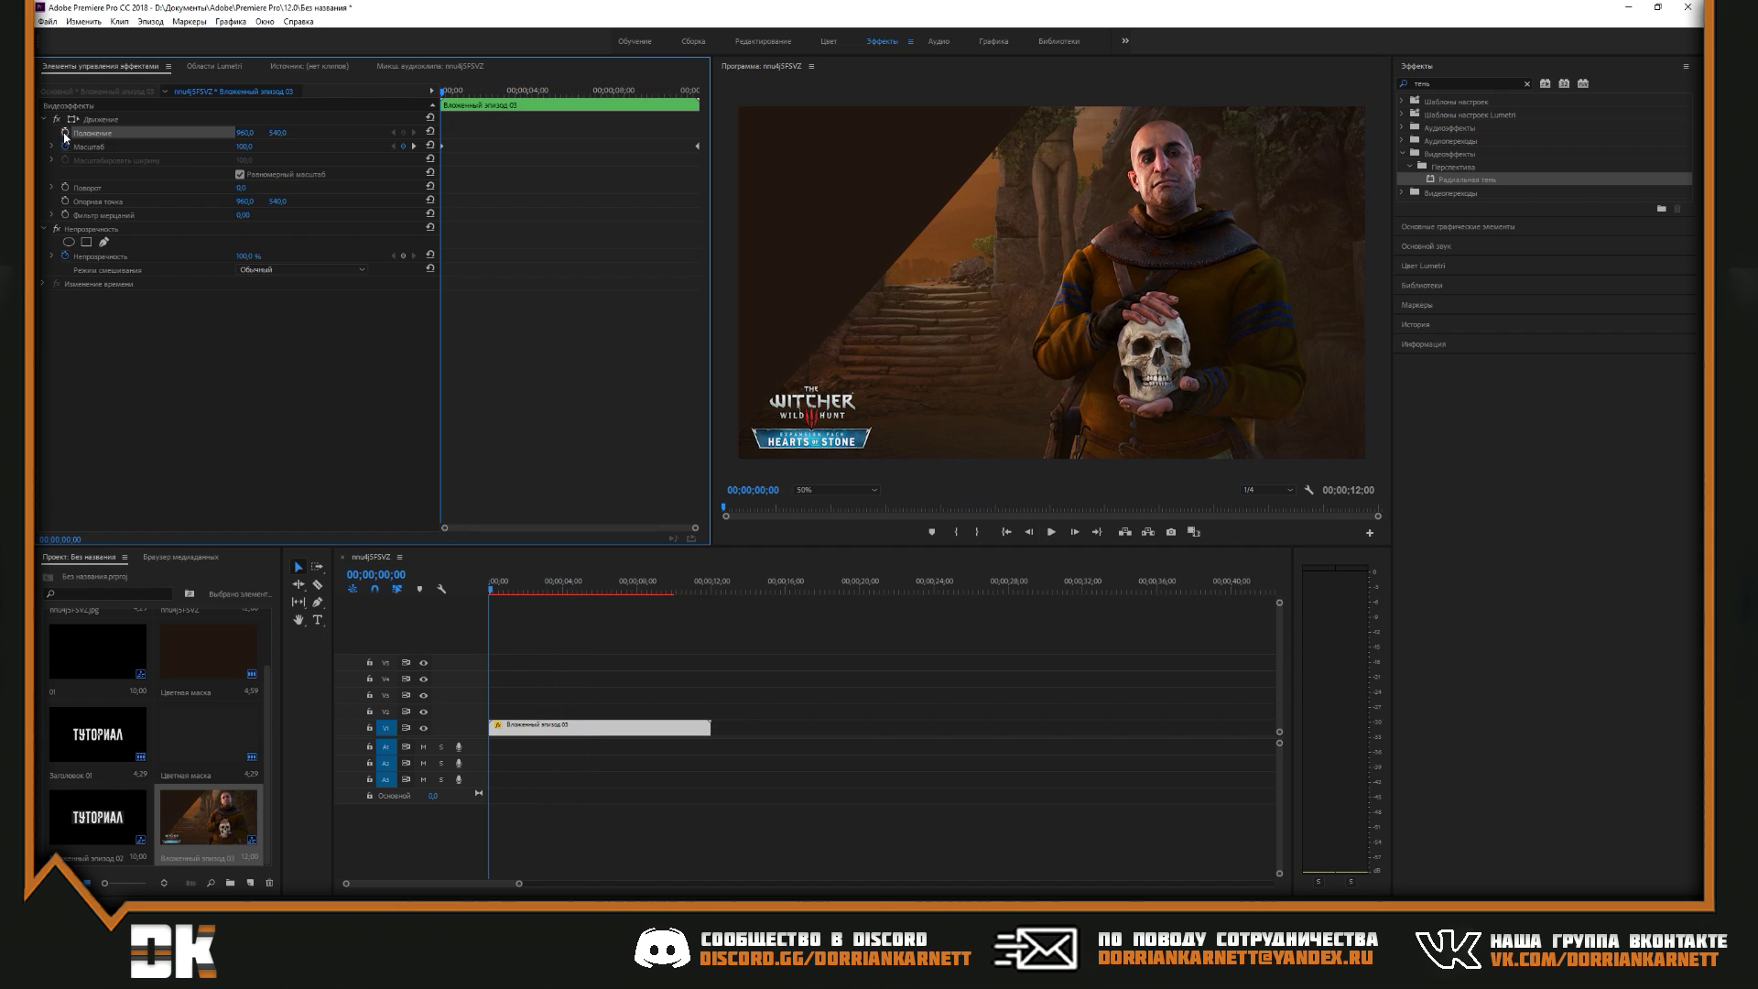
# Keyframe the combined nested clip's Position from its start to its end at 00;00;12;00 with a slight horizontal shift
pyautogui.click(65, 133)
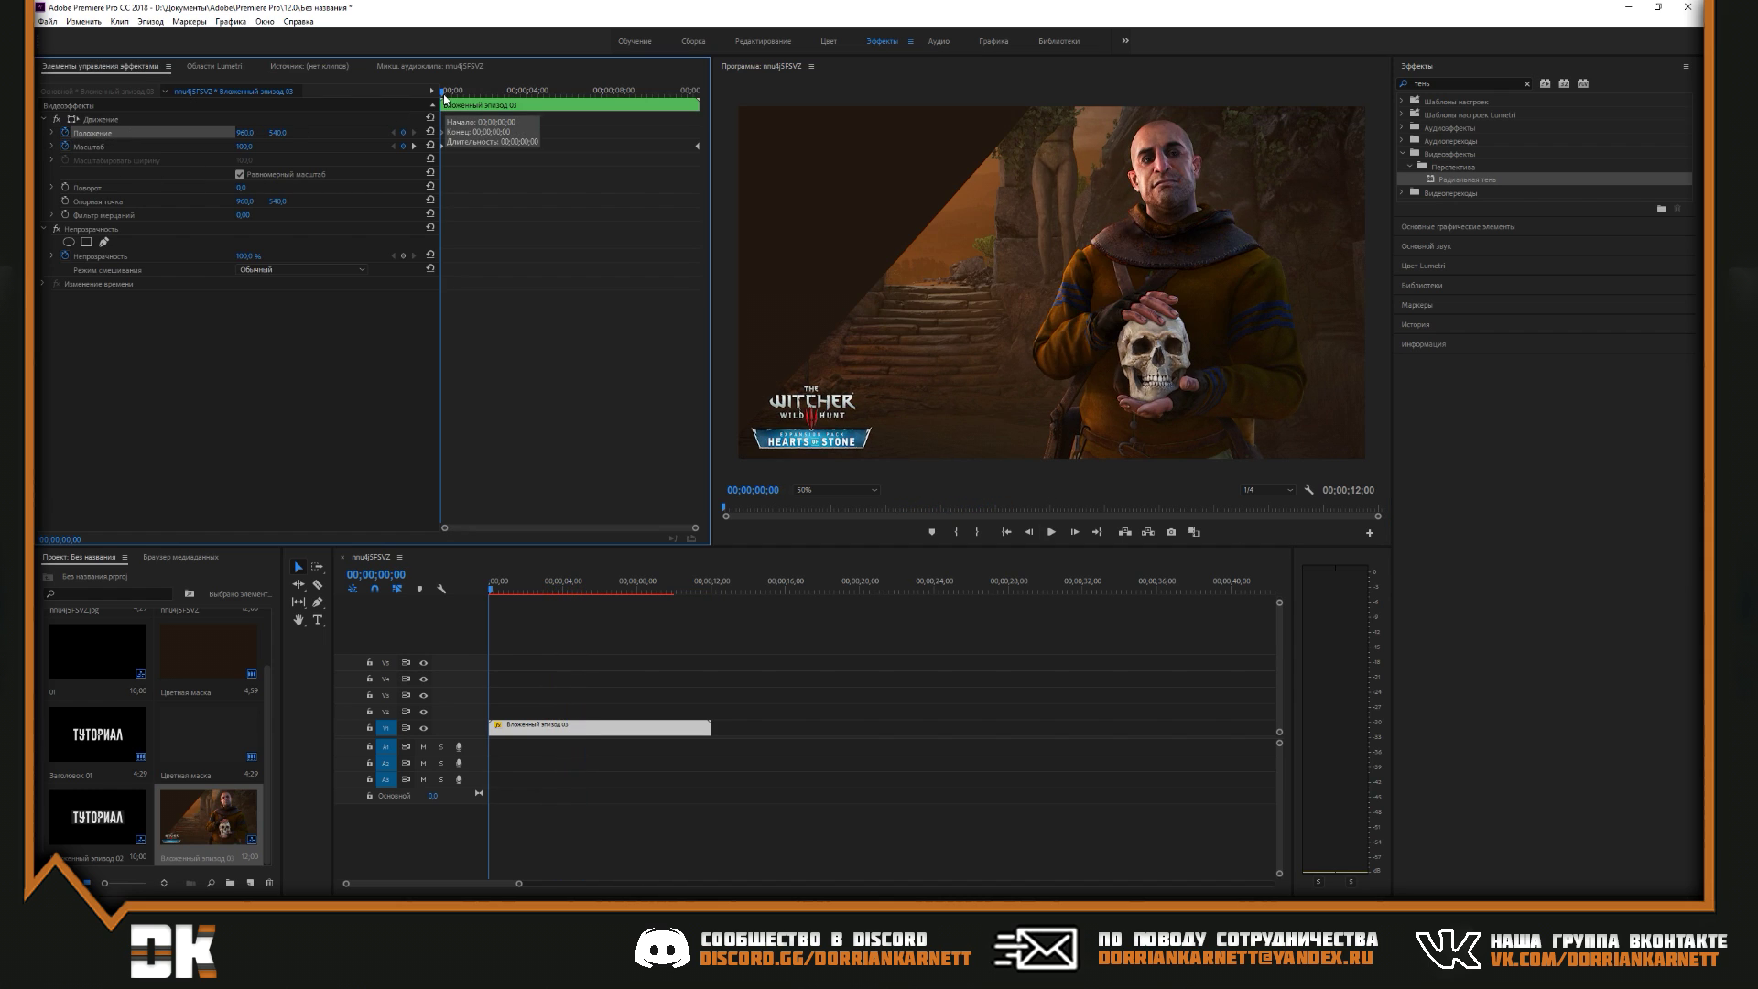
pyautogui.moveTo(443, 93); pyautogui.dragTo(705, 95)
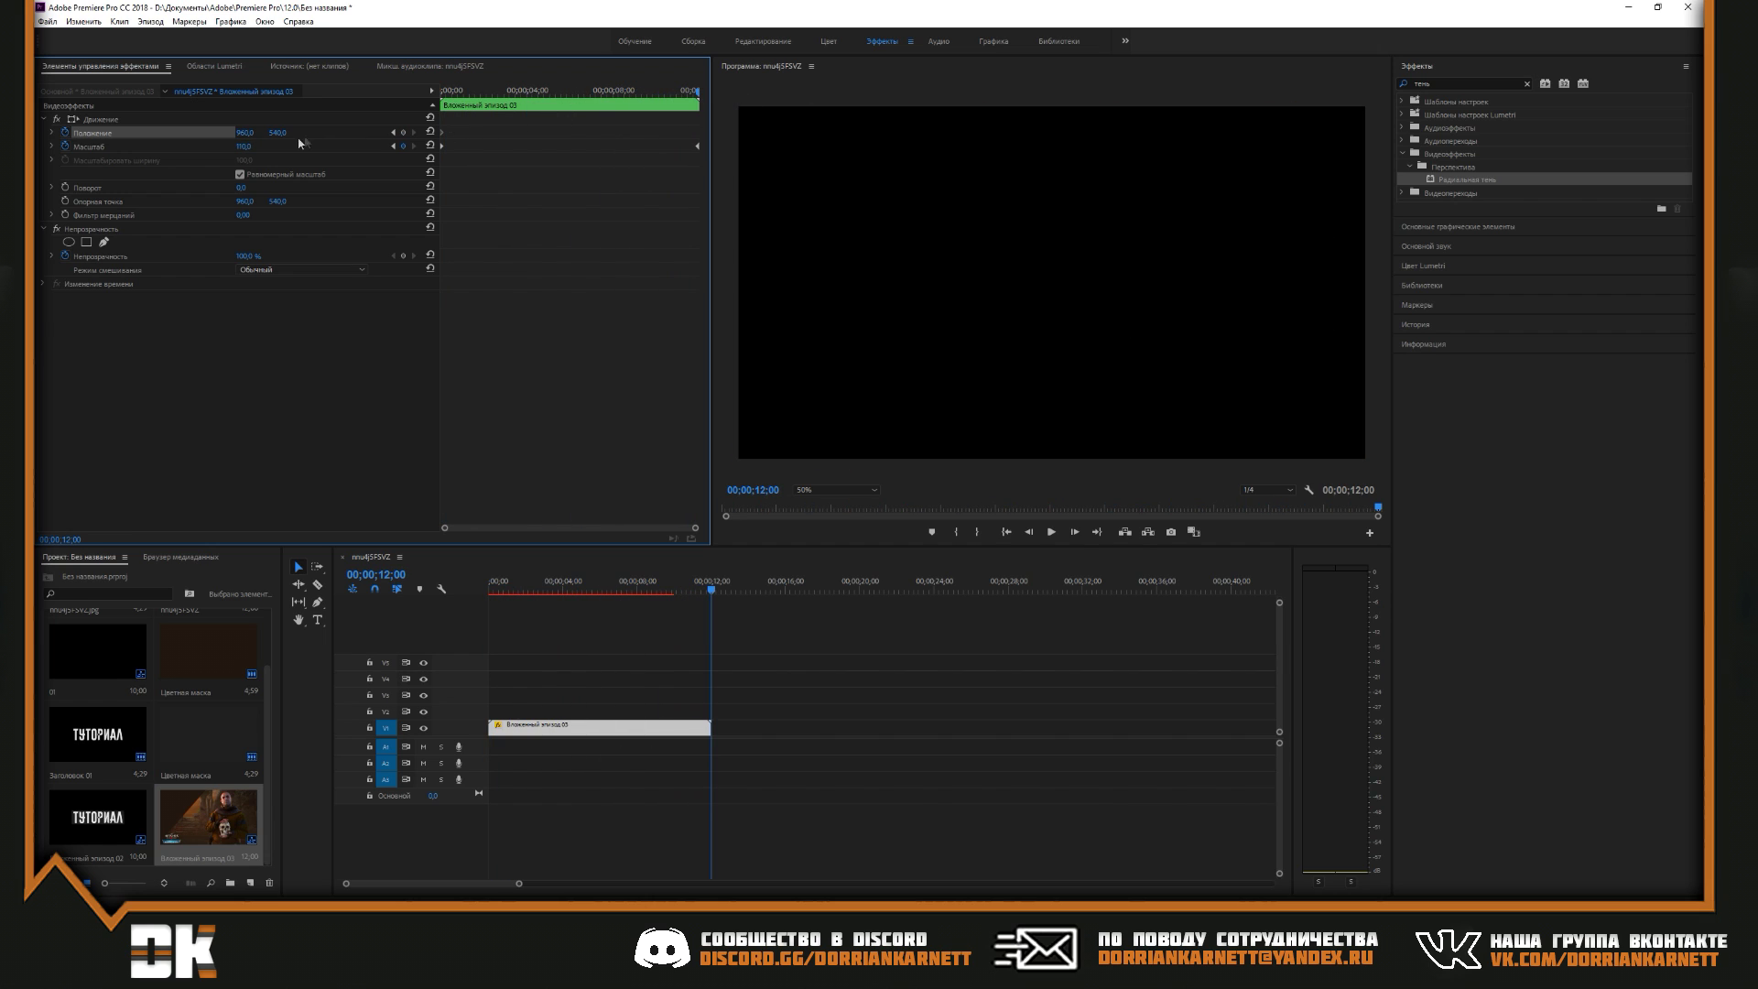
pyautogui.click(247, 134)
pyautogui.write('9')
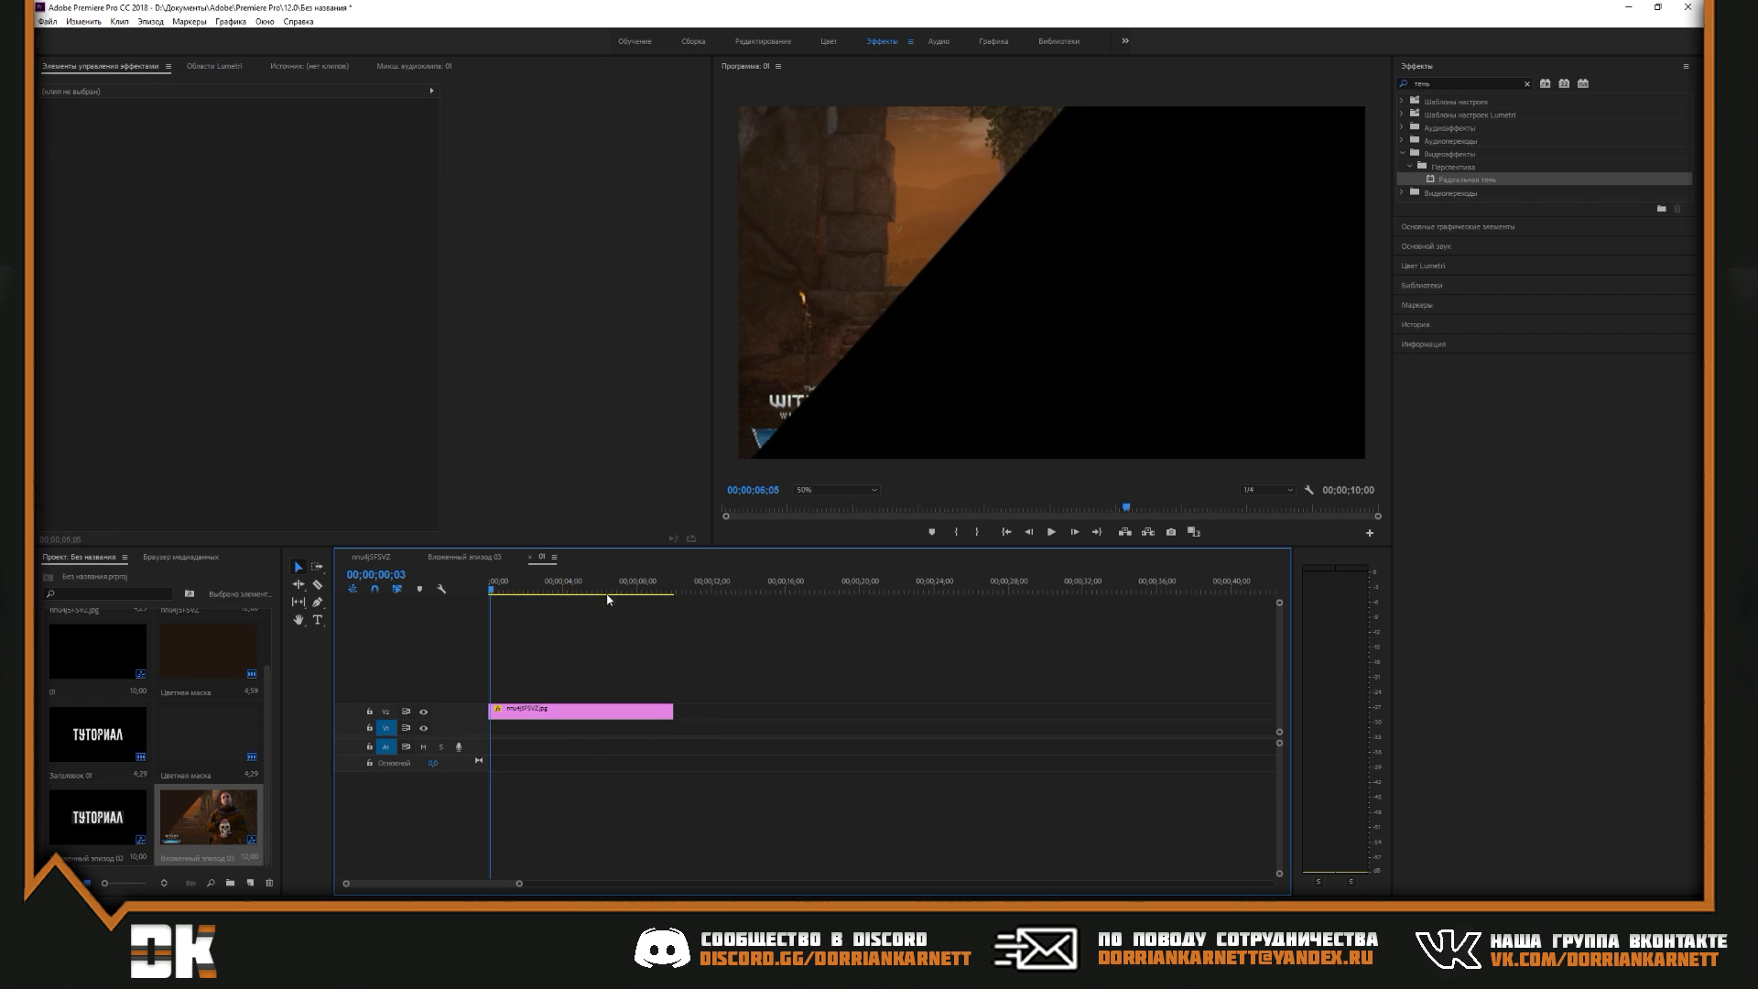
# In the nested split sequence, duplicate the masked image clip onto the track above and remove the lower copy's existing mask
pyautogui.moveTo(547, 590); pyautogui.dragTo(587, 590)
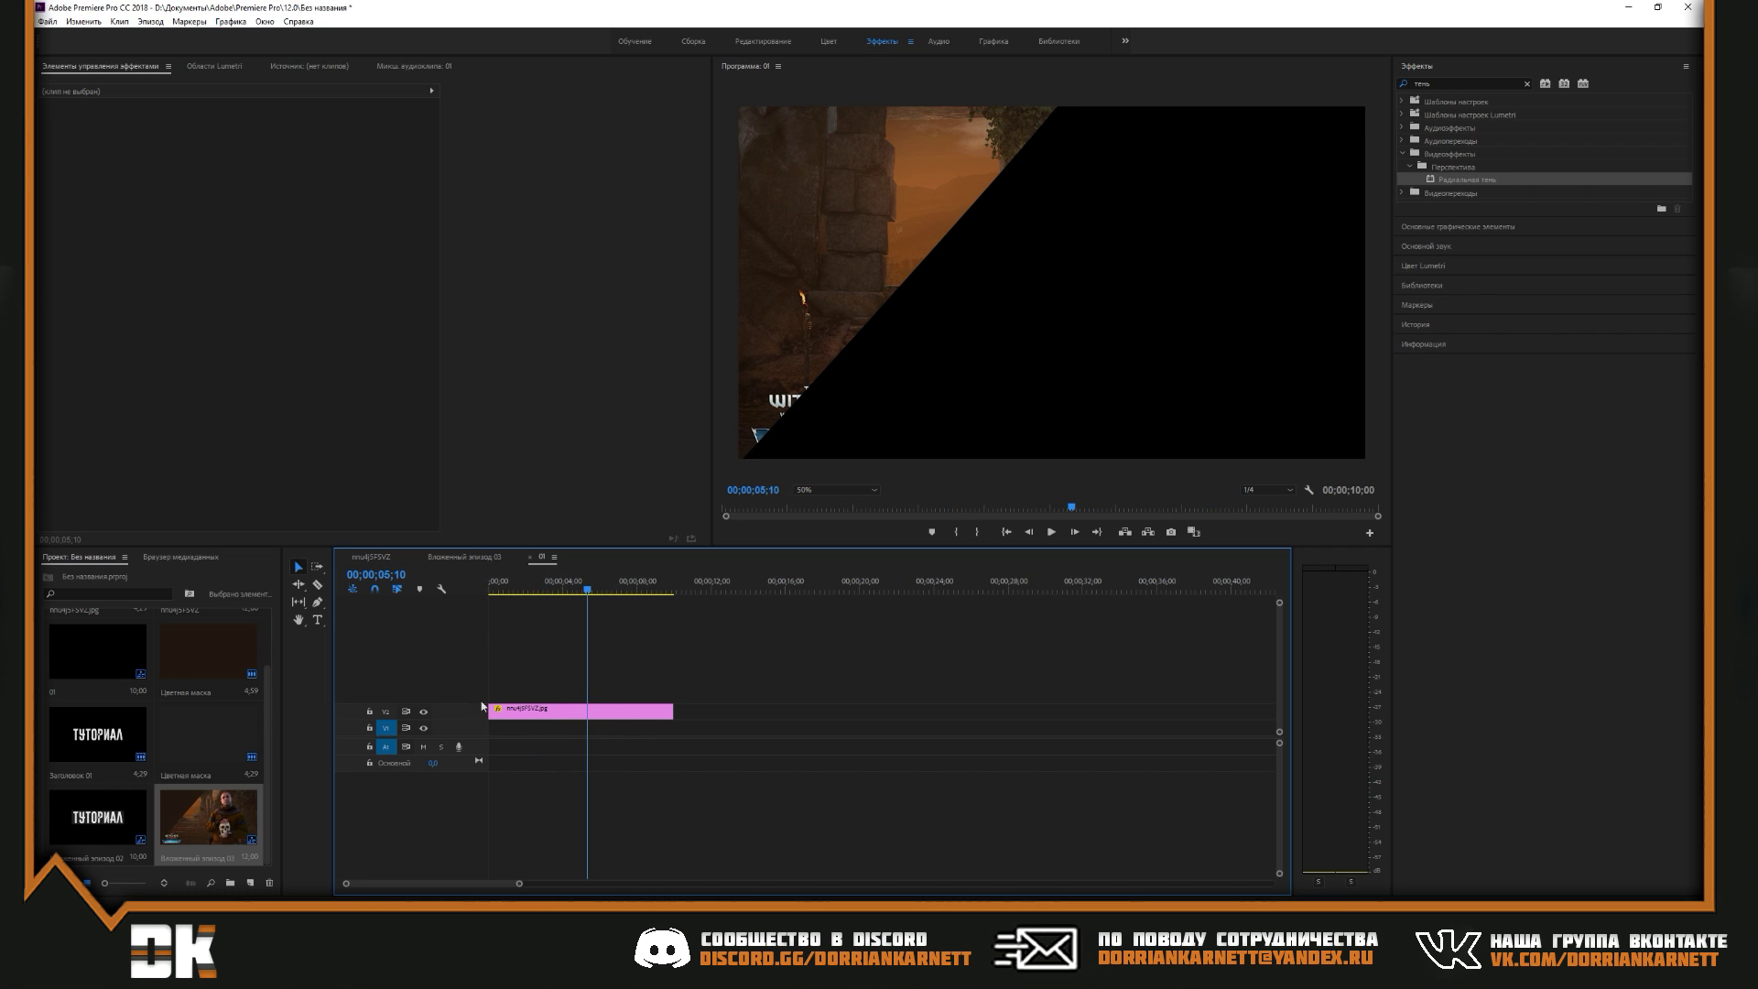
pyautogui.click(509, 715)
pyautogui.moveTo(520, 712)
pyautogui.mouseDown()
pyautogui.moveTo(534, 695)
pyautogui.moveTo(555, 712)
pyautogui.mouseUp()
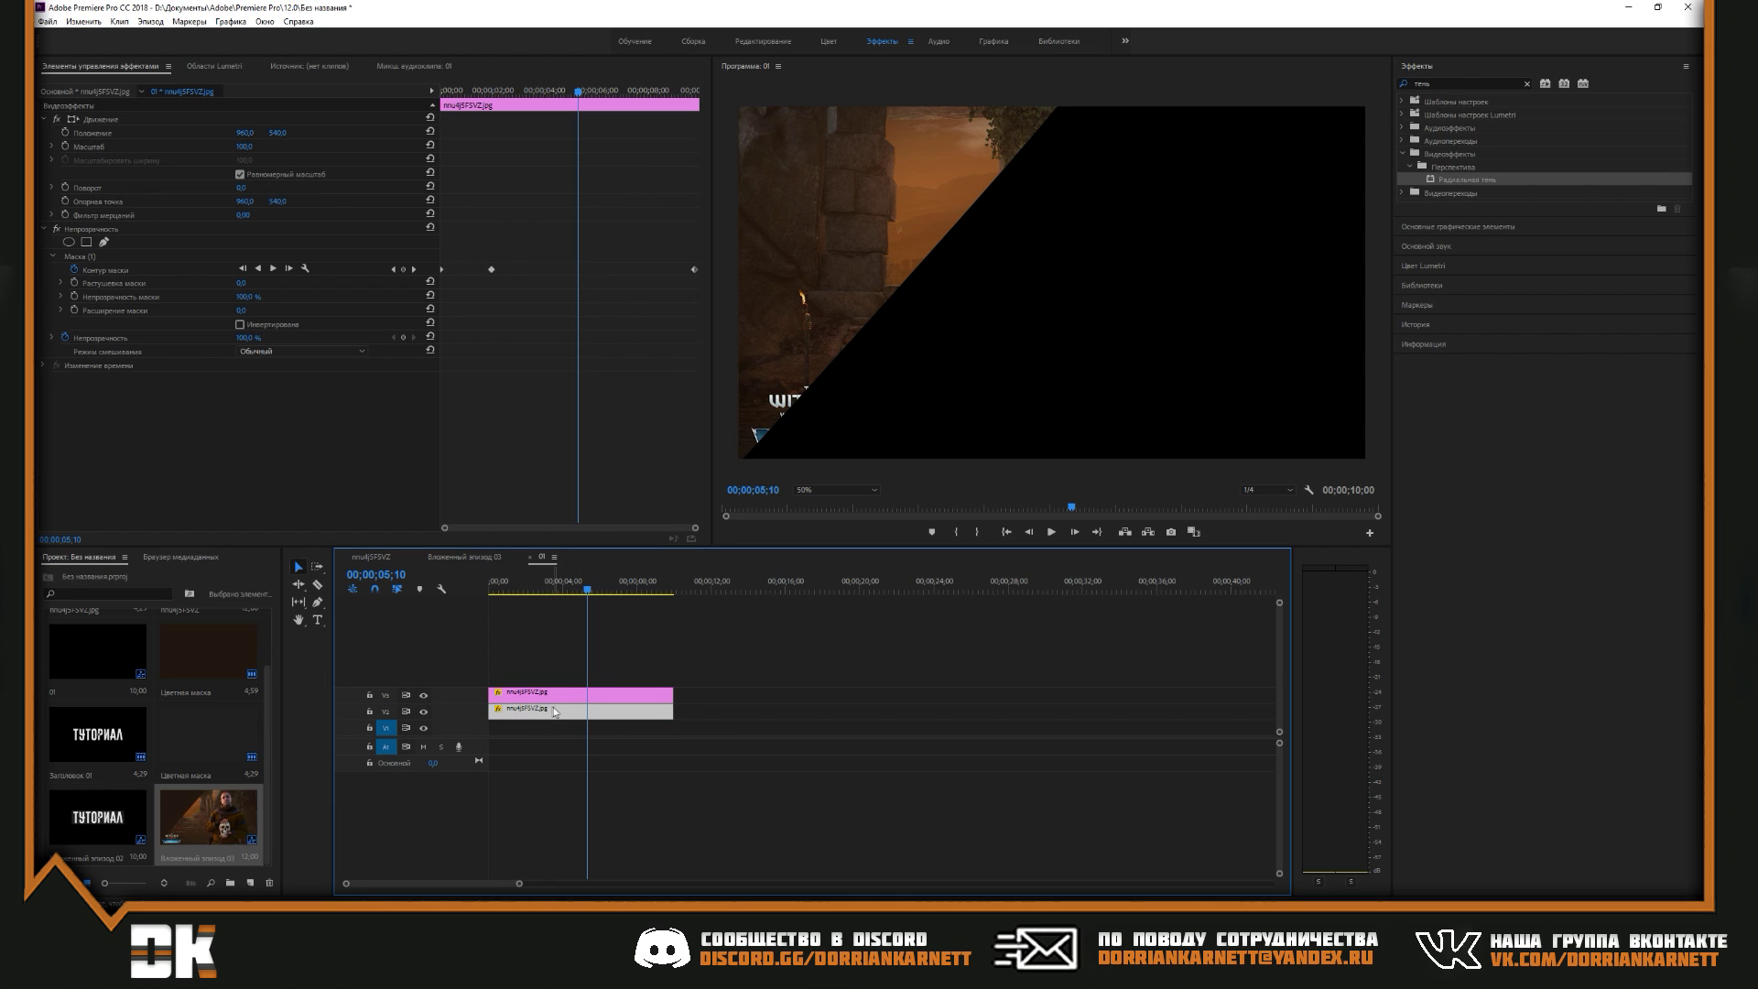
pyautogui.click(76, 257)
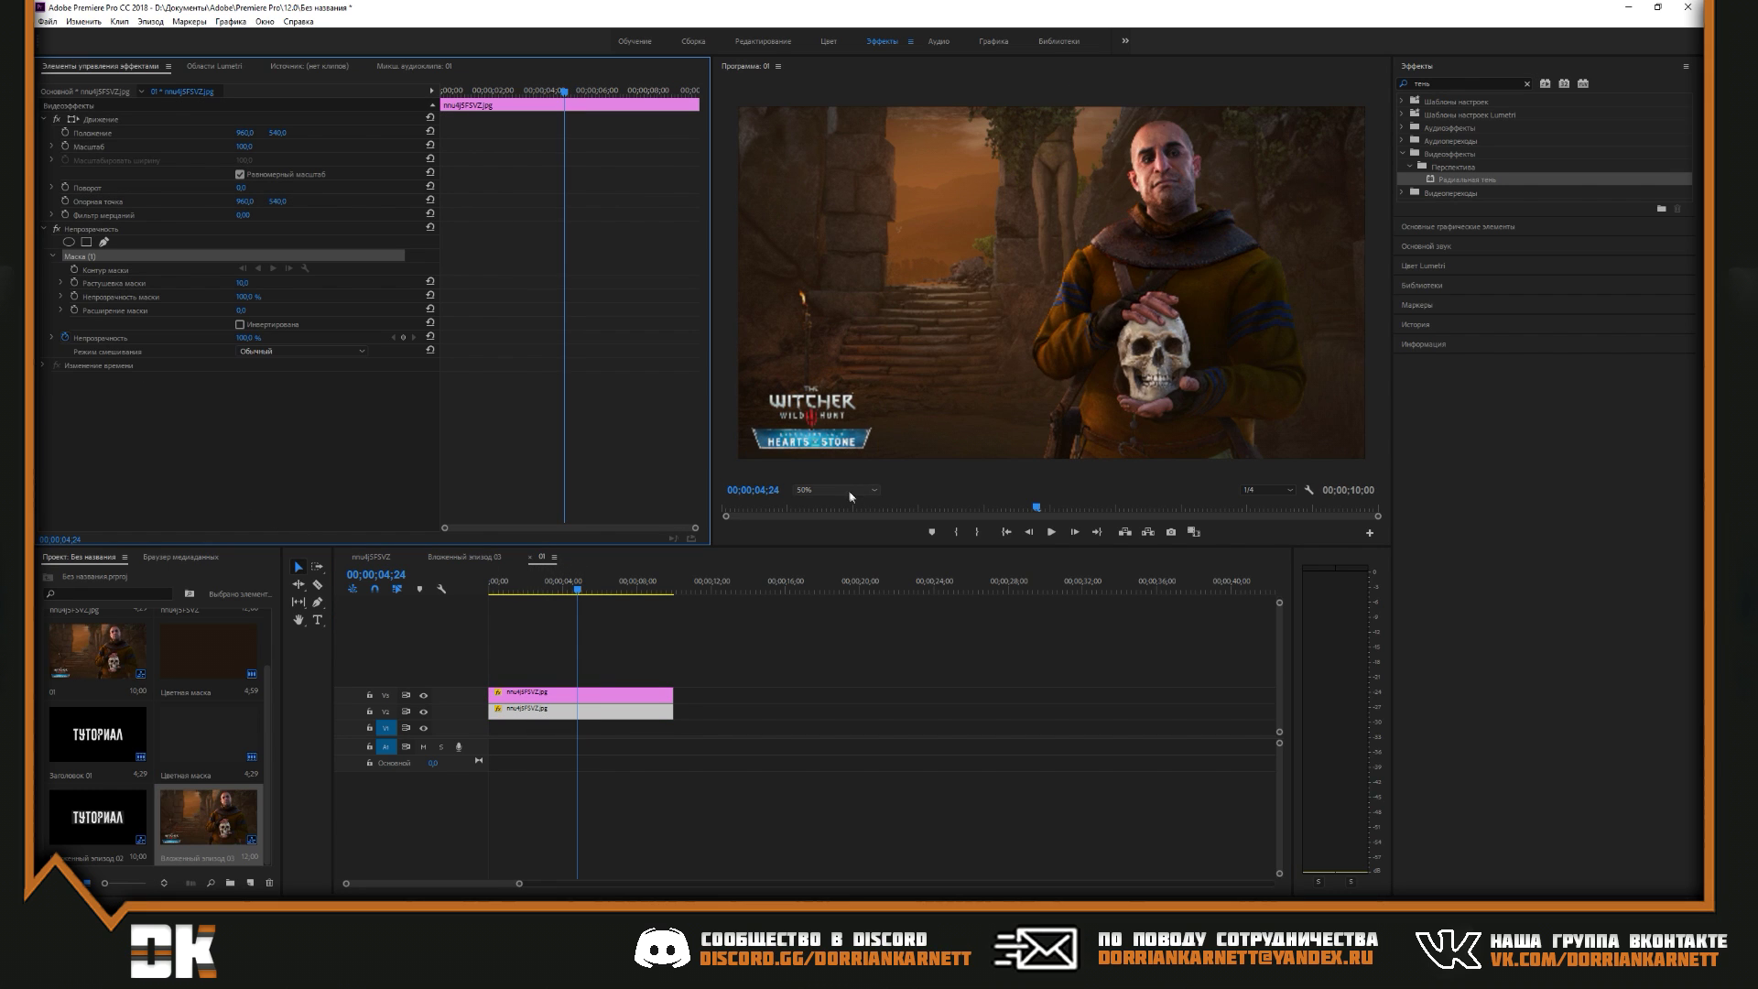
# Draw a closed freeform opacity mask with a diagonal edge around the image's lower-right corner on the lower copy, viewing at 25%
pyautogui.click(833, 490)
pyautogui.click(847, 533)
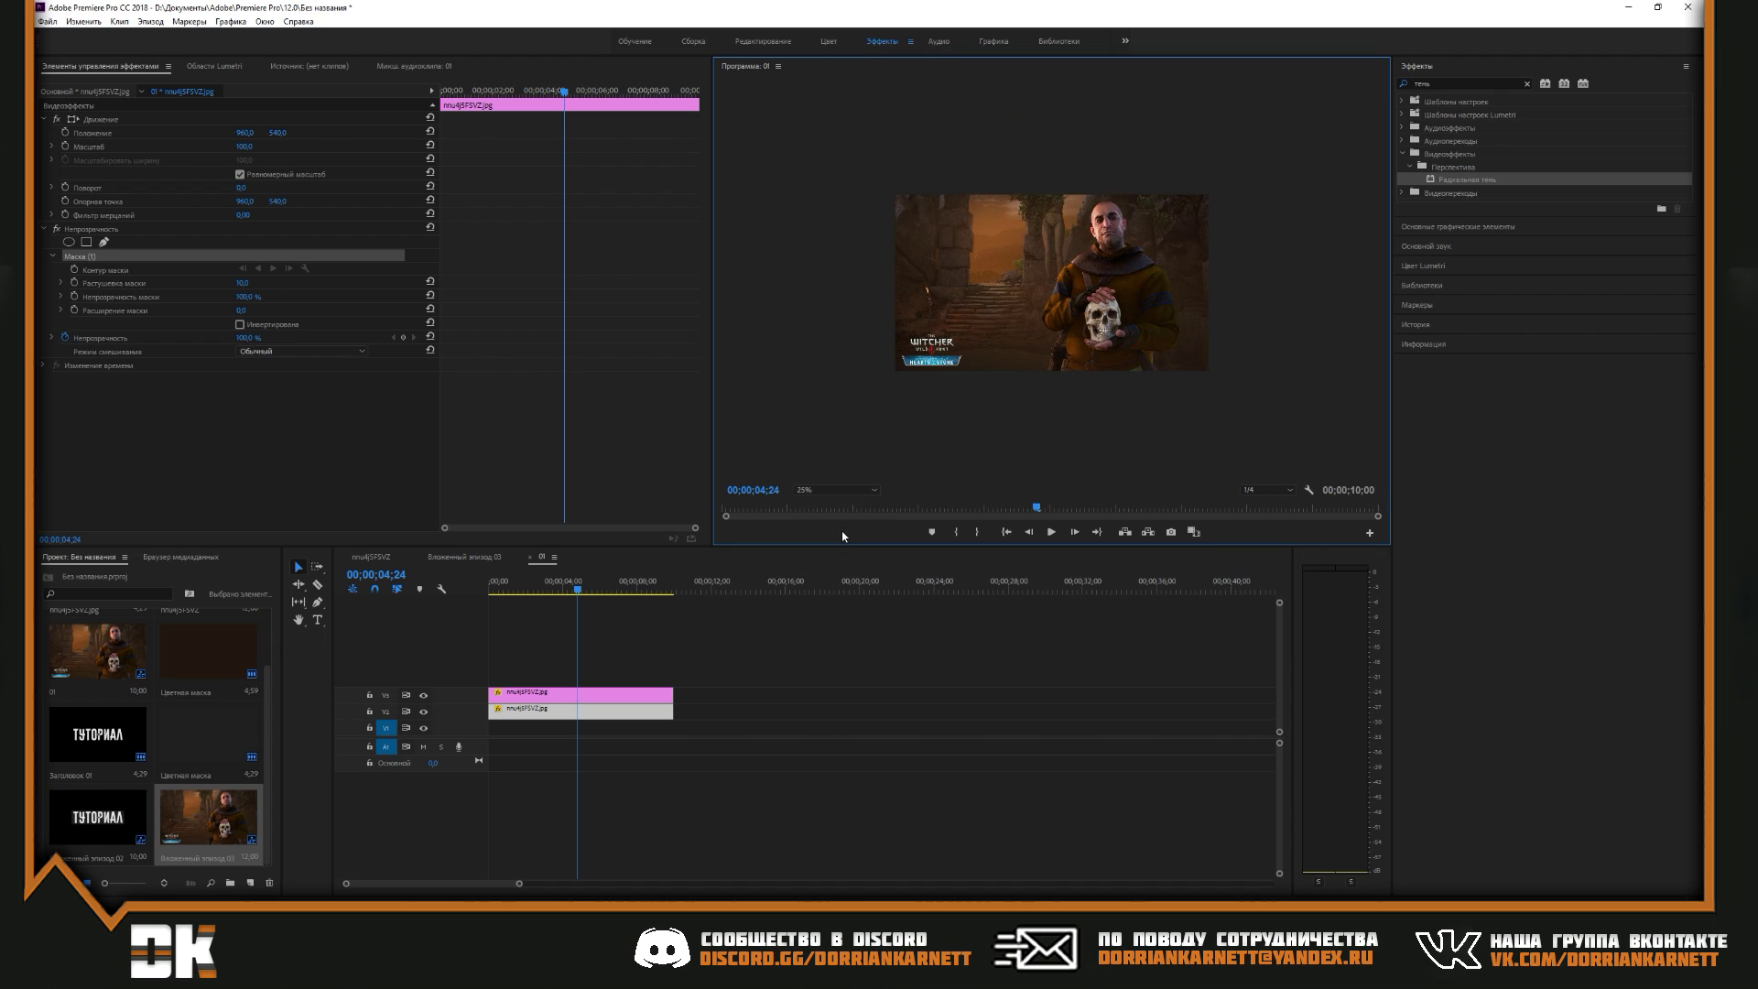
pyautogui.click(1085, 401)
pyautogui.click(1123, 434)
pyautogui.click(1303, 424)
pyautogui.click(1302, 298)
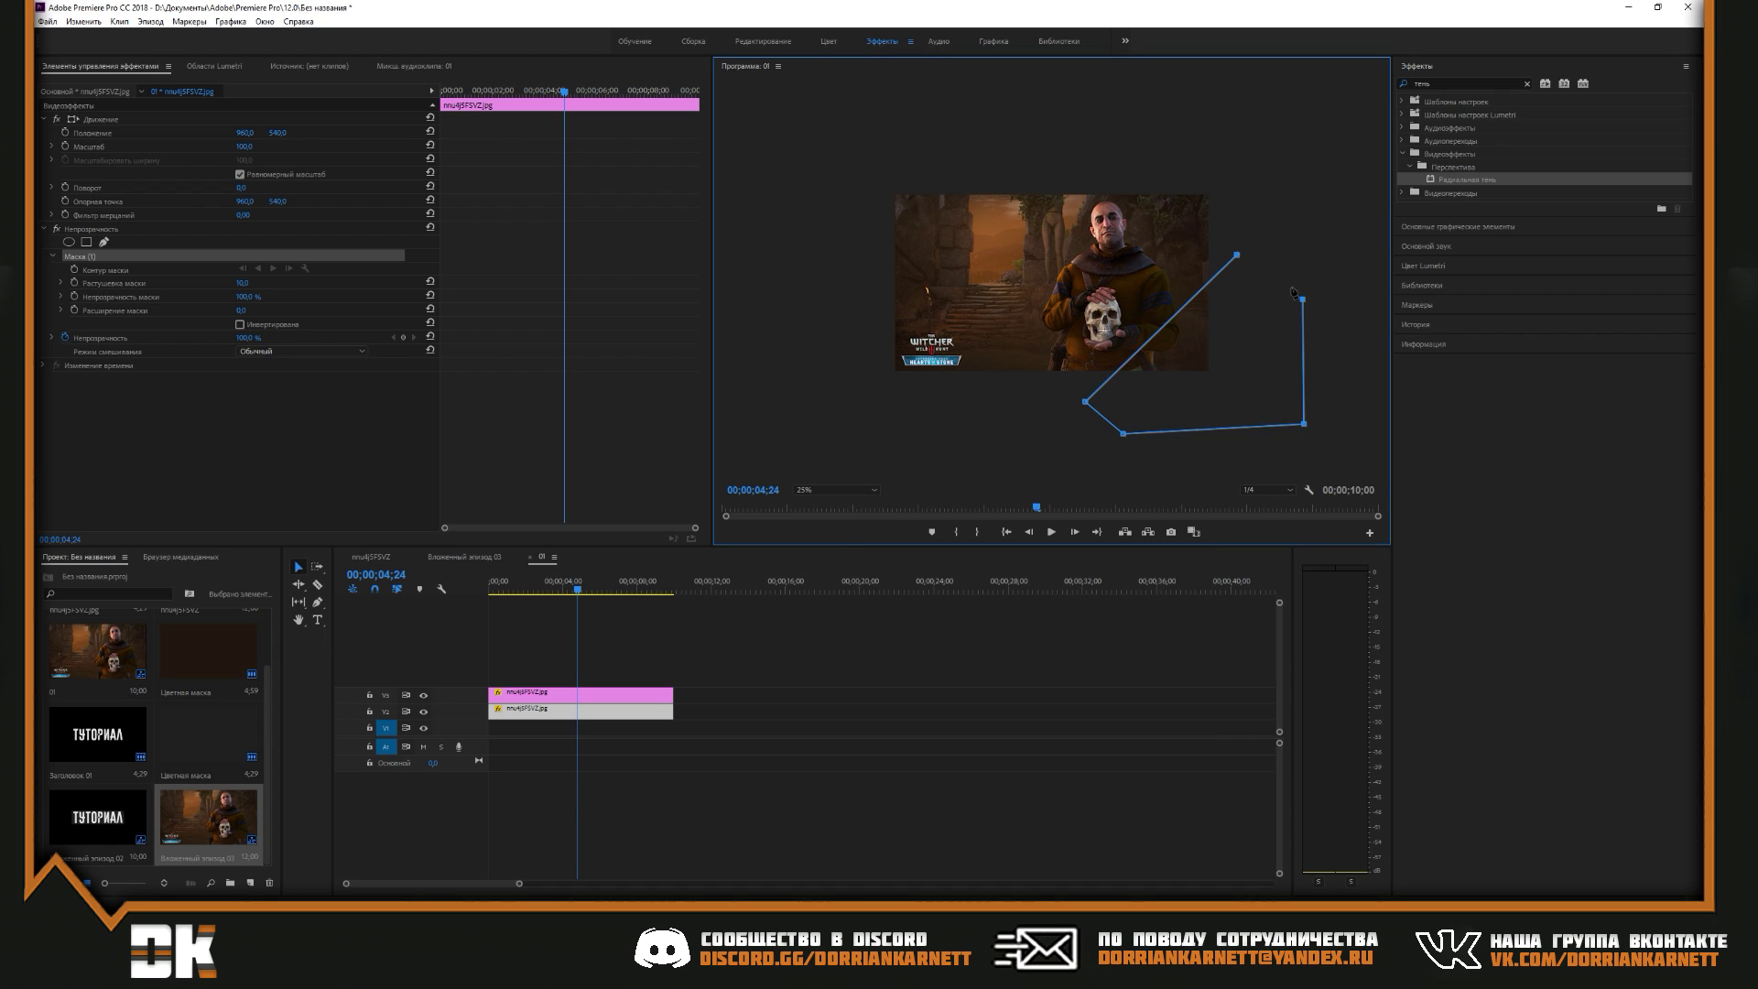
pyautogui.click(1236, 254)
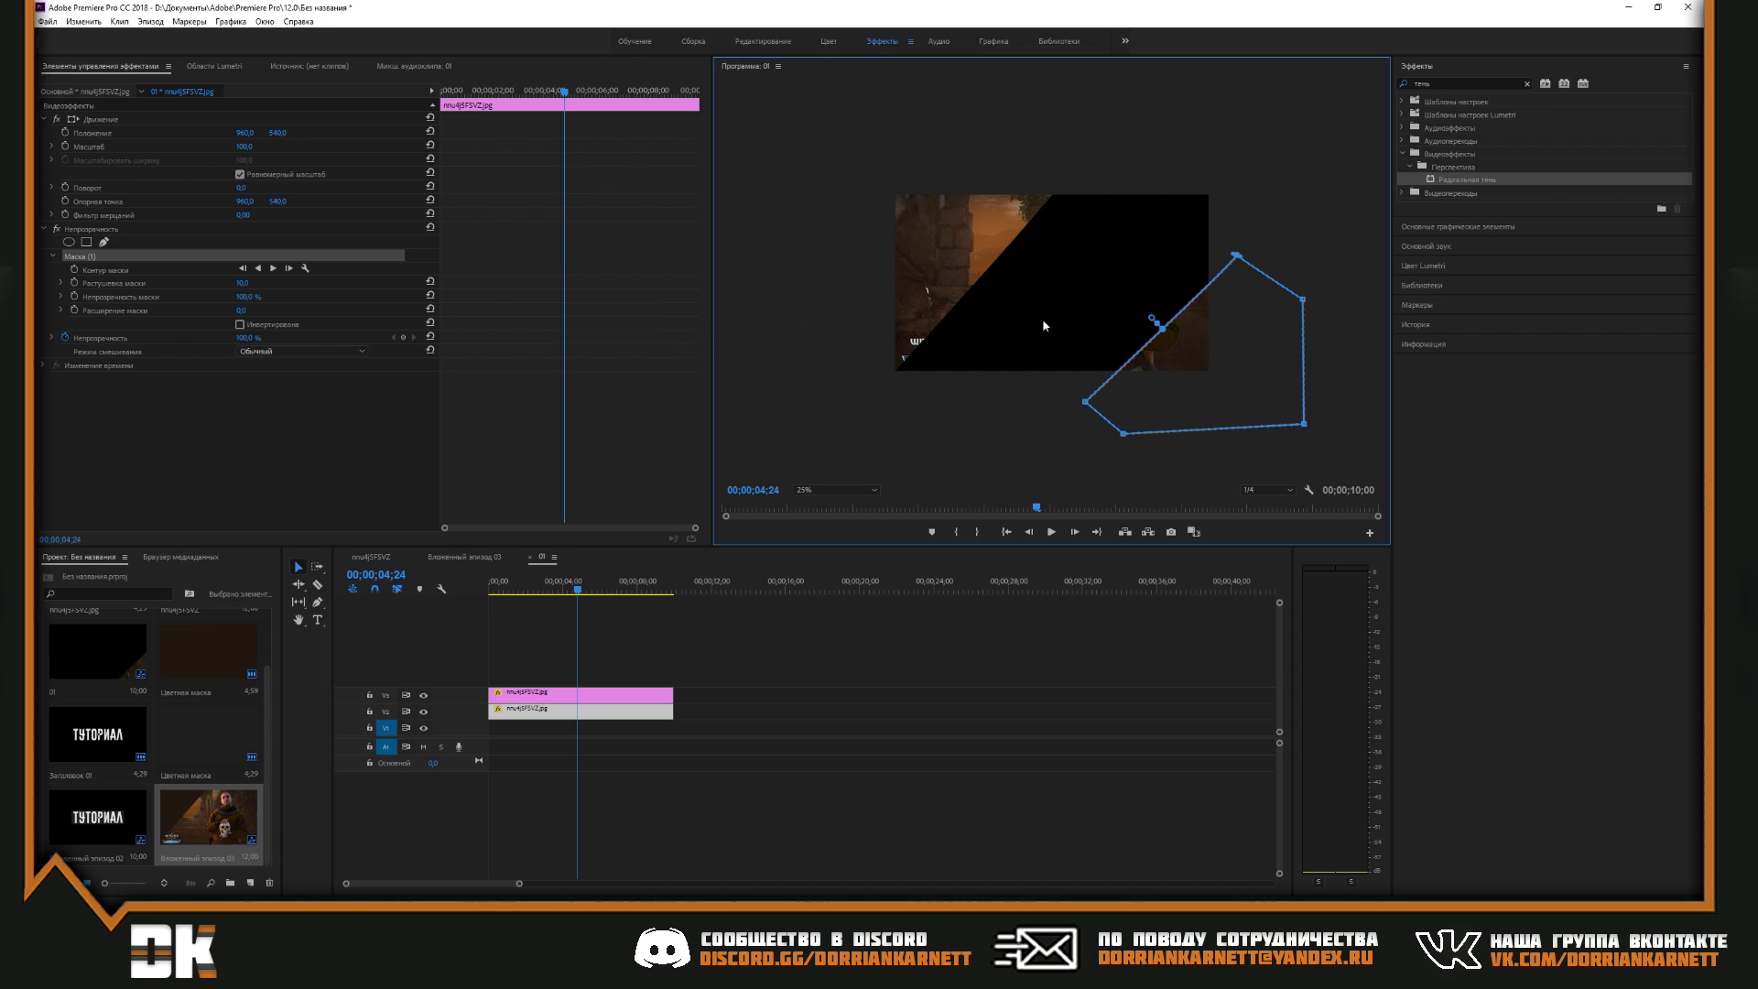
# Duplicate the Radial Shadow on the nested split clip, move the copy's light source far to the right, and preview the result
pyautogui.click(530, 557)
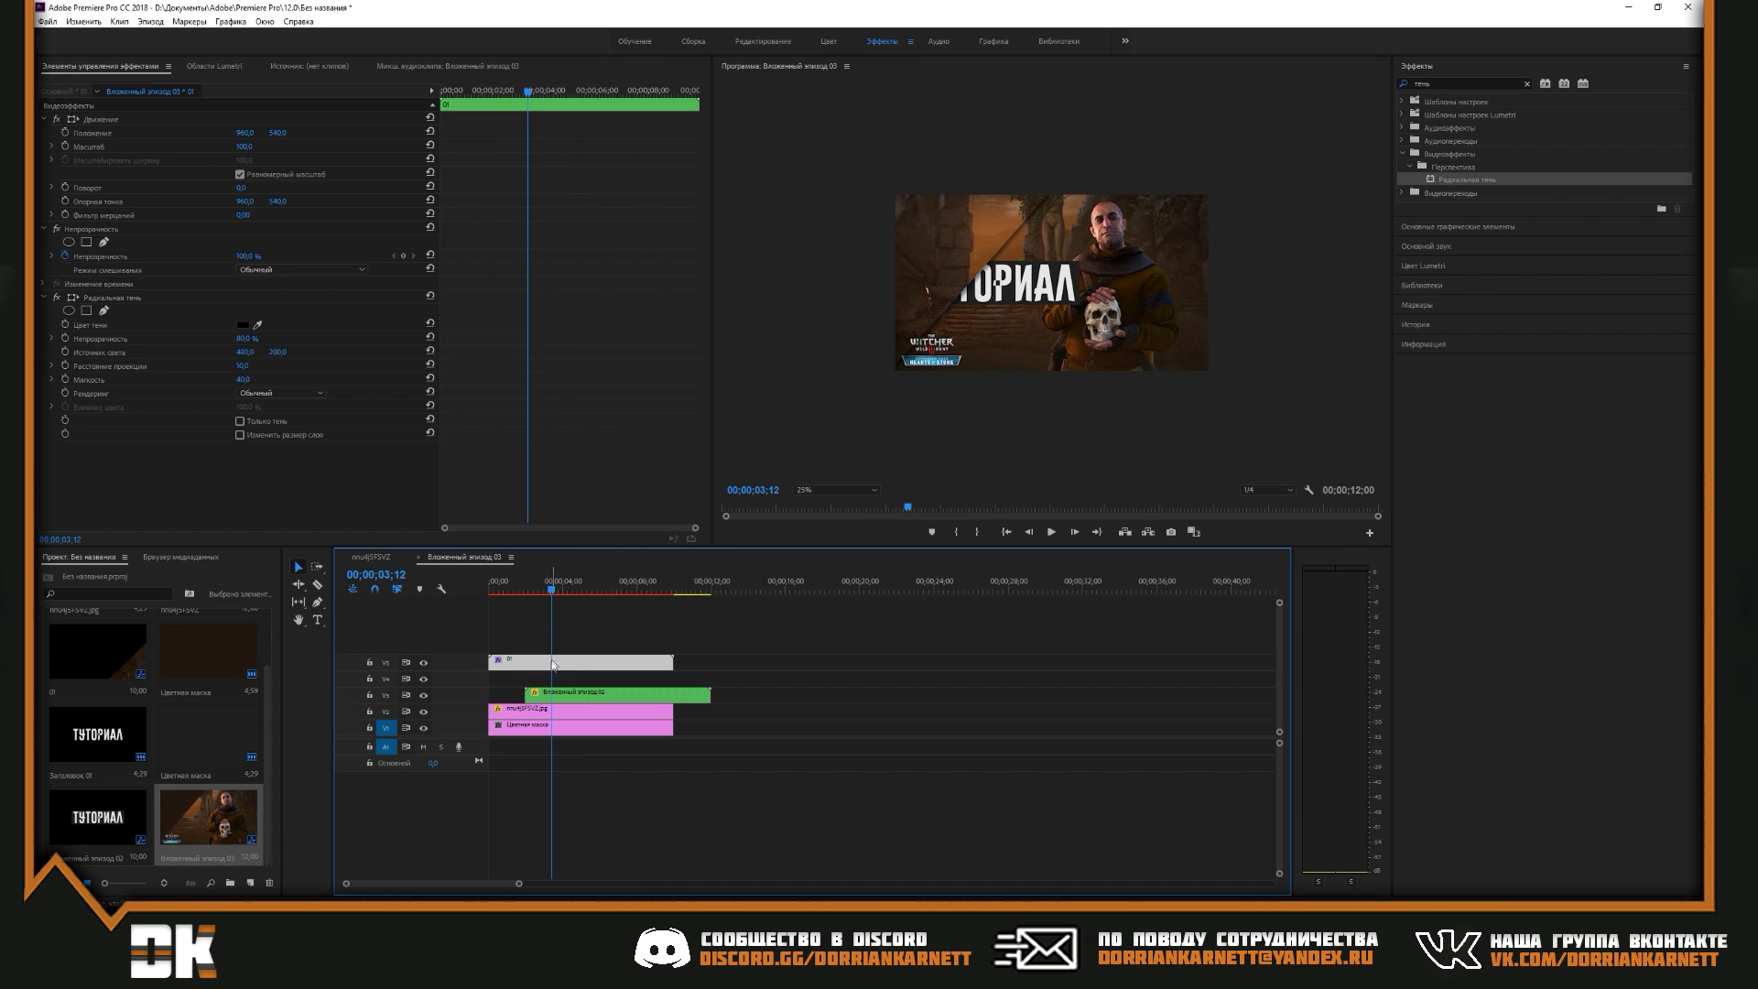
pyautogui.click(98, 300)
pyautogui.hotkey('ctrl', 'v')
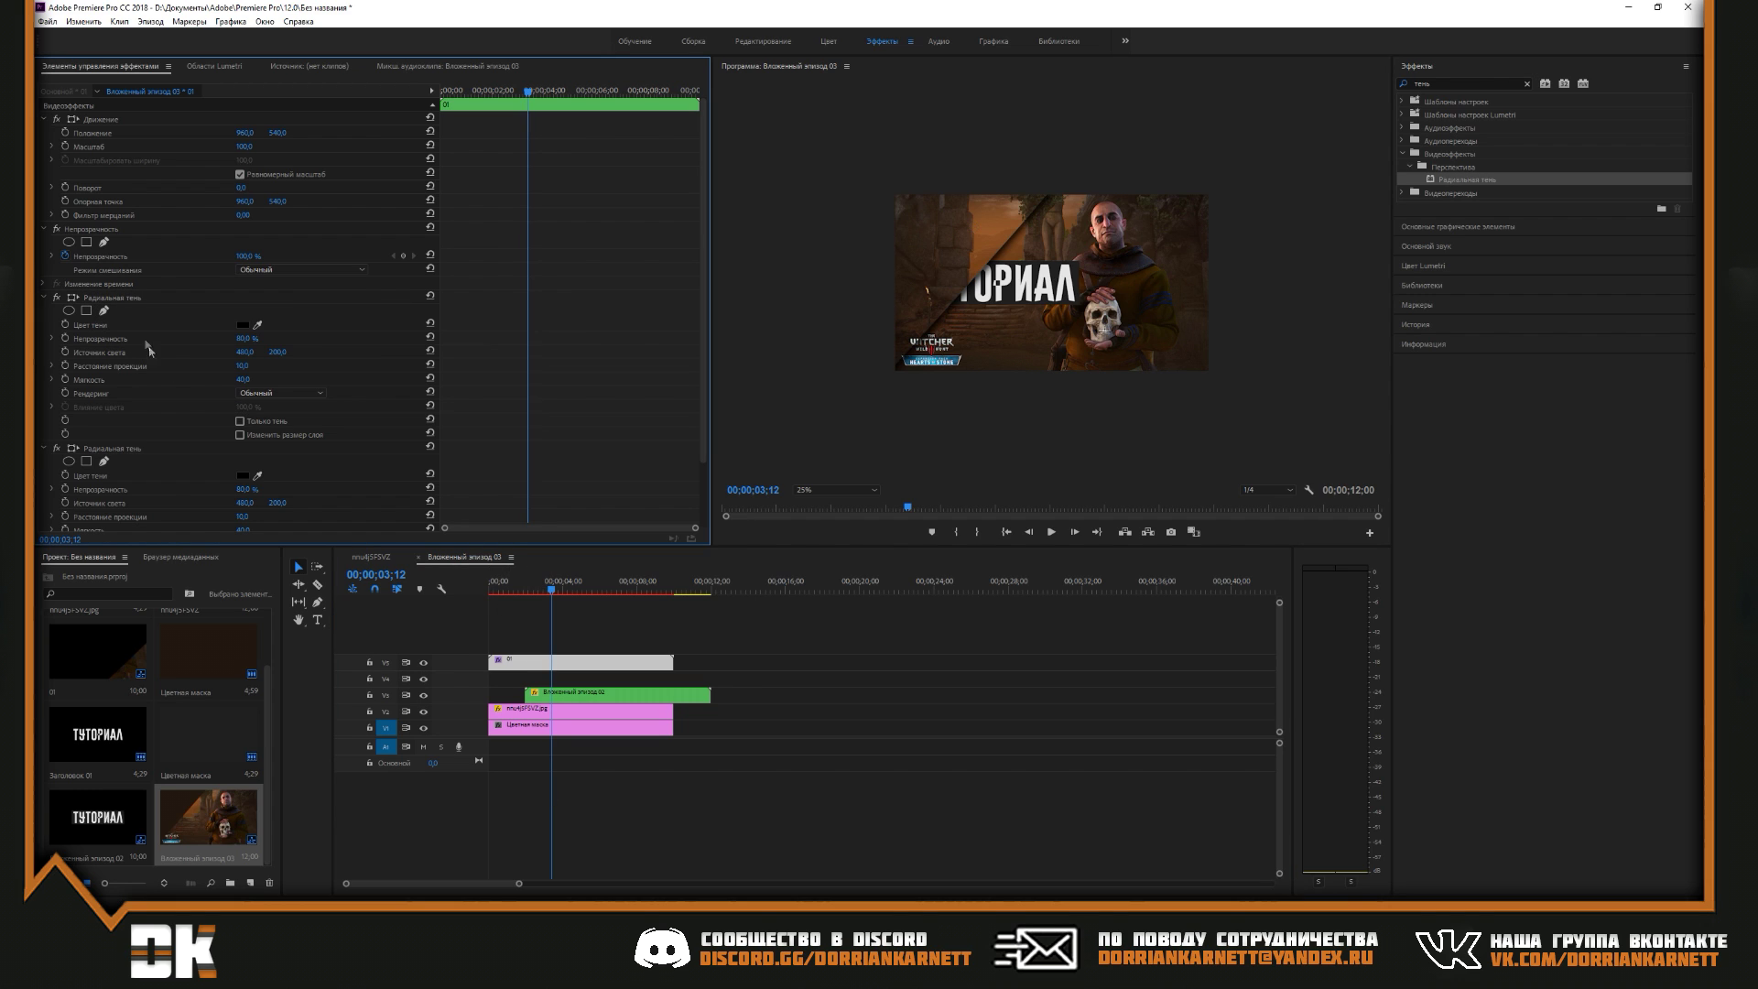
pyautogui.click(556, 589)
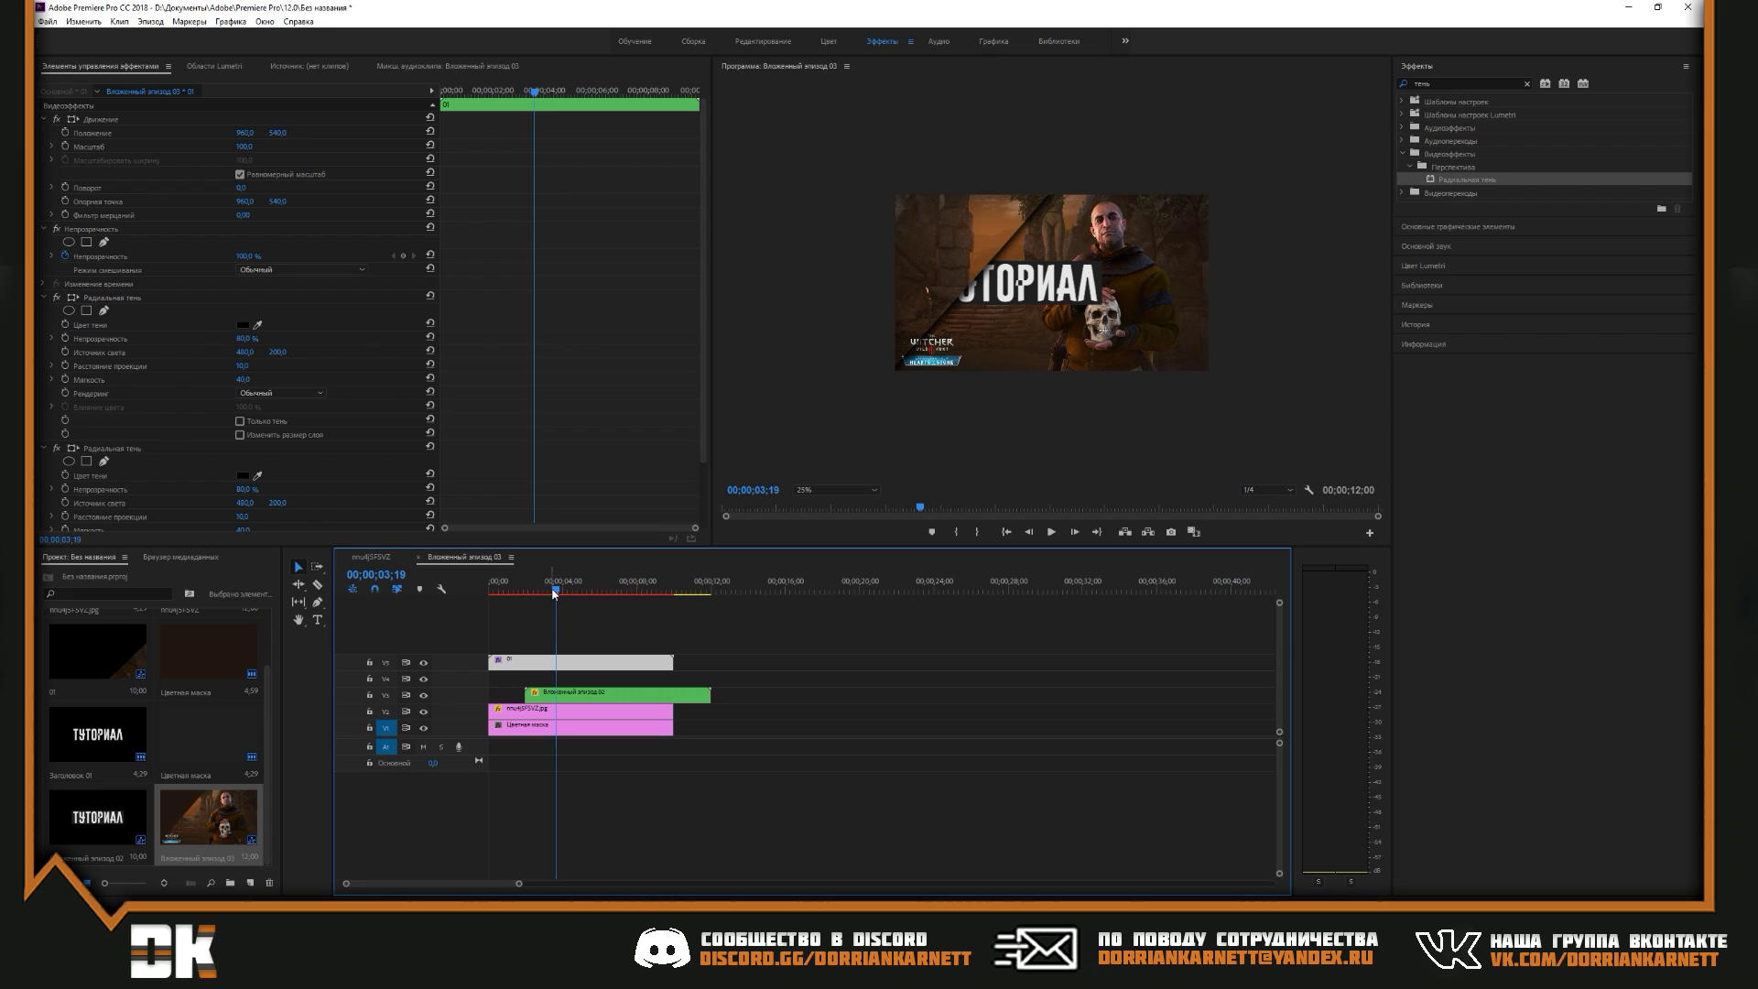
pyautogui.scroll(-2, 184, 494)
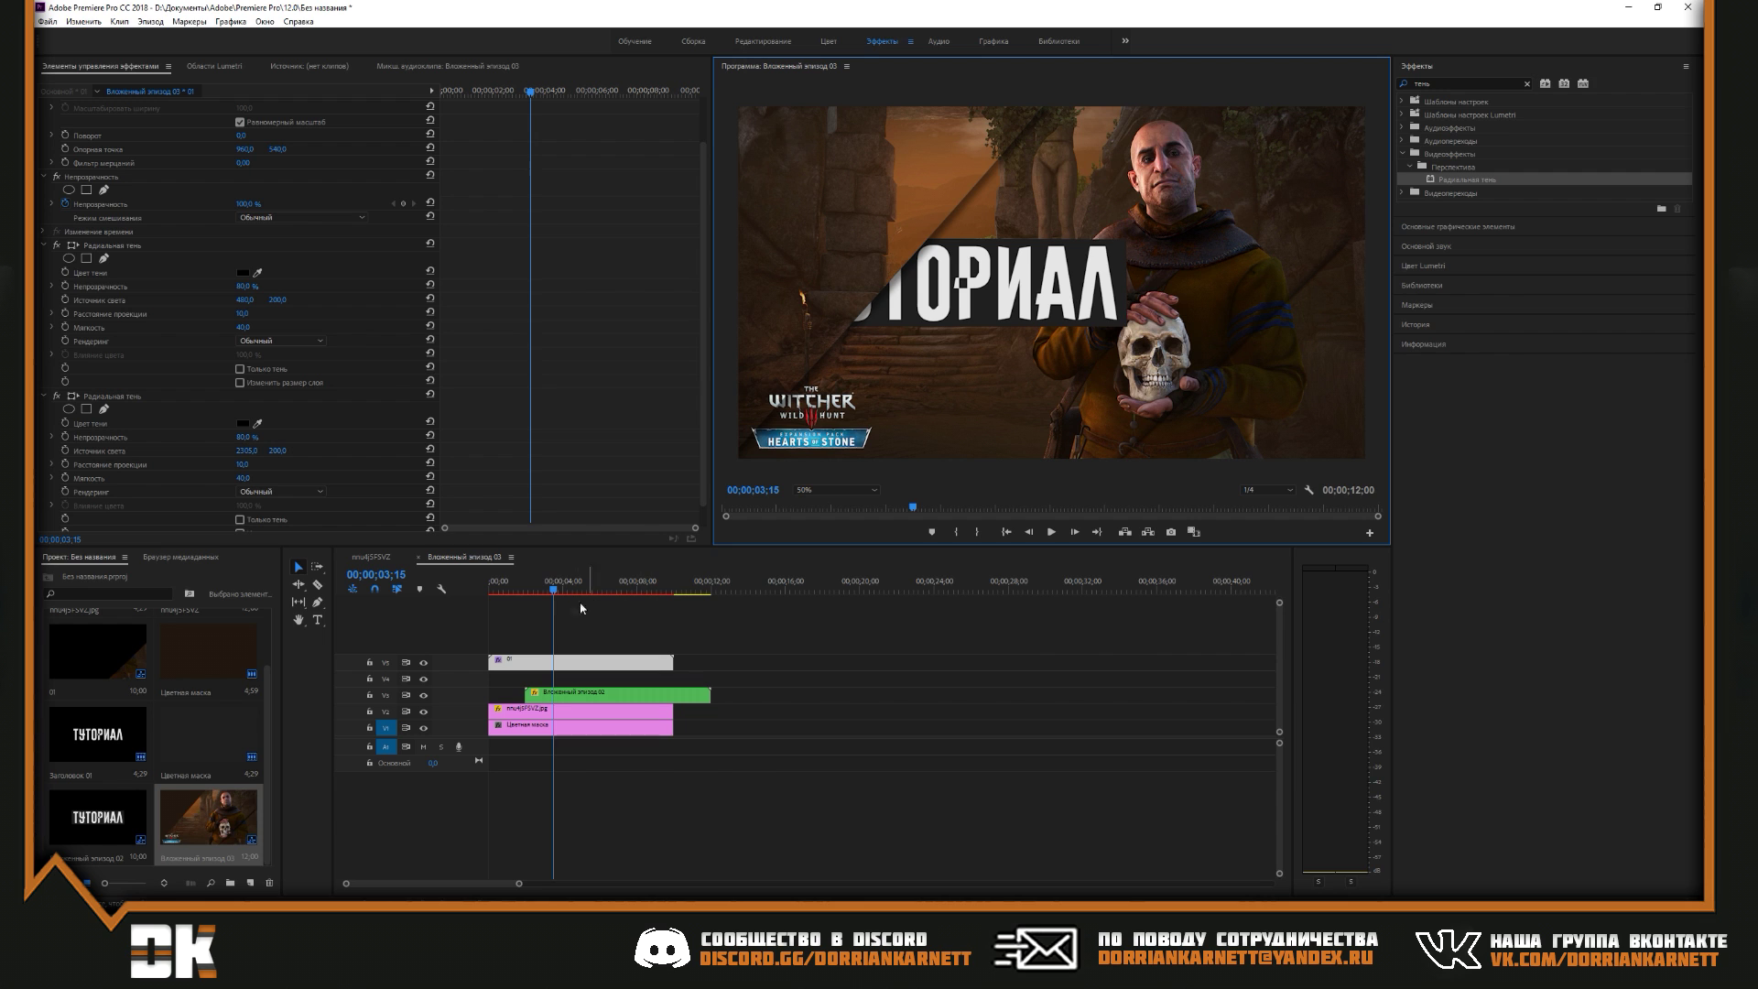
pyautogui.moveTo(554, 590); pyautogui.dragTo(625, 608)
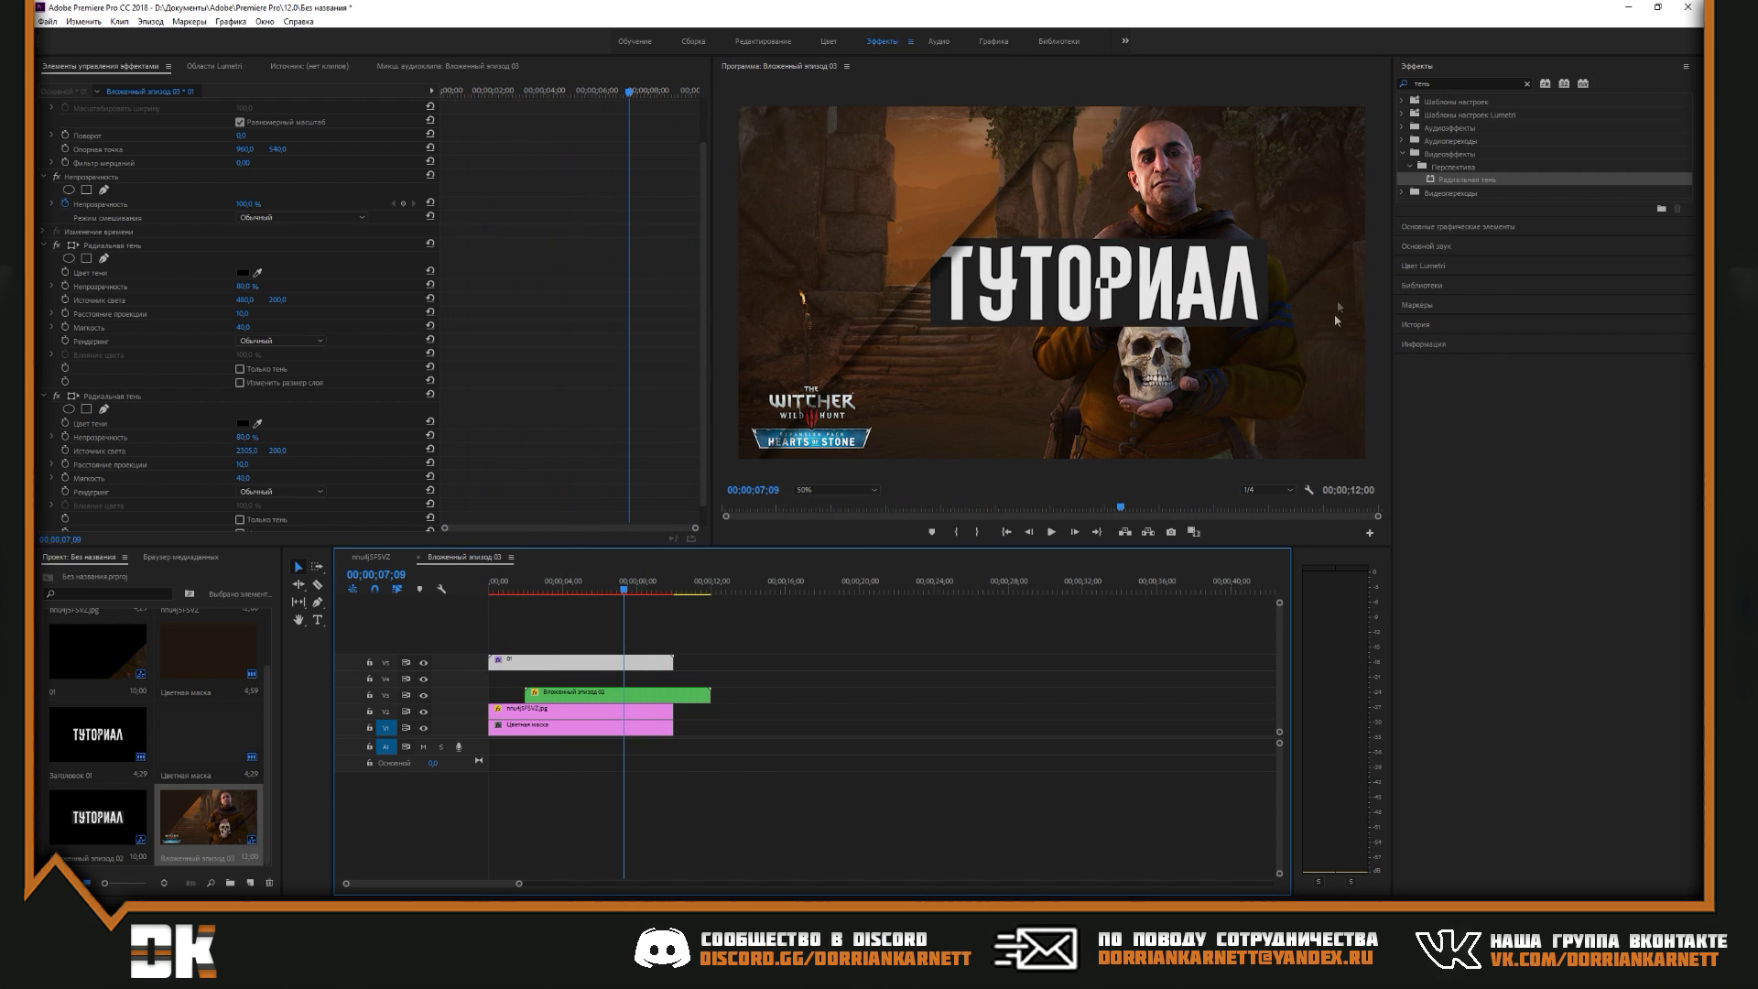
# Check the masked clips in the split sequence, and trim the nested title clip to end with the other clips at 00;00;10;00
pyautogui.doubleClick(536, 663)
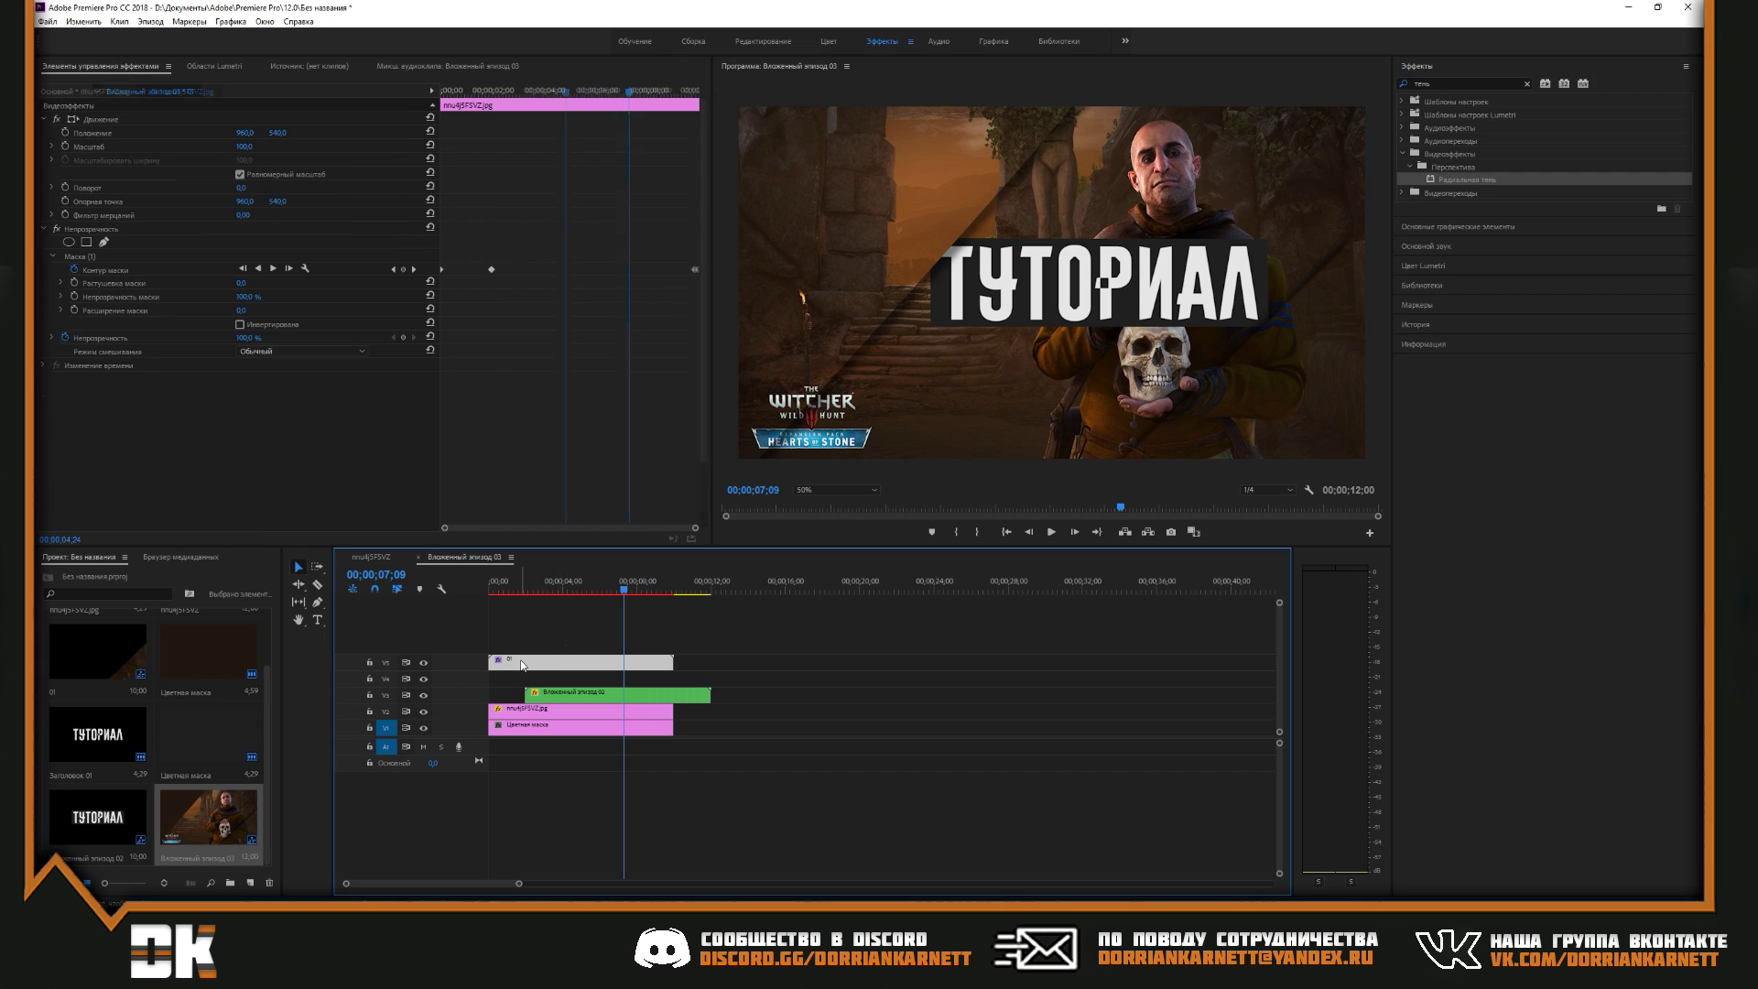
pyautogui.click(531, 710)
pyautogui.moveTo(643, 589); pyautogui.dragTo(535, 592)
pyautogui.click(529, 557)
pyautogui.moveTo(710, 696); pyautogui.dragTo(673, 696)
pyautogui.moveTo(661, 592)
pyautogui.mouseDown()
pyautogui.moveTo(644, 593)
pyautogui.moveTo(688, 592)
pyautogui.moveTo(659, 593)
pyautogui.mouseUp()
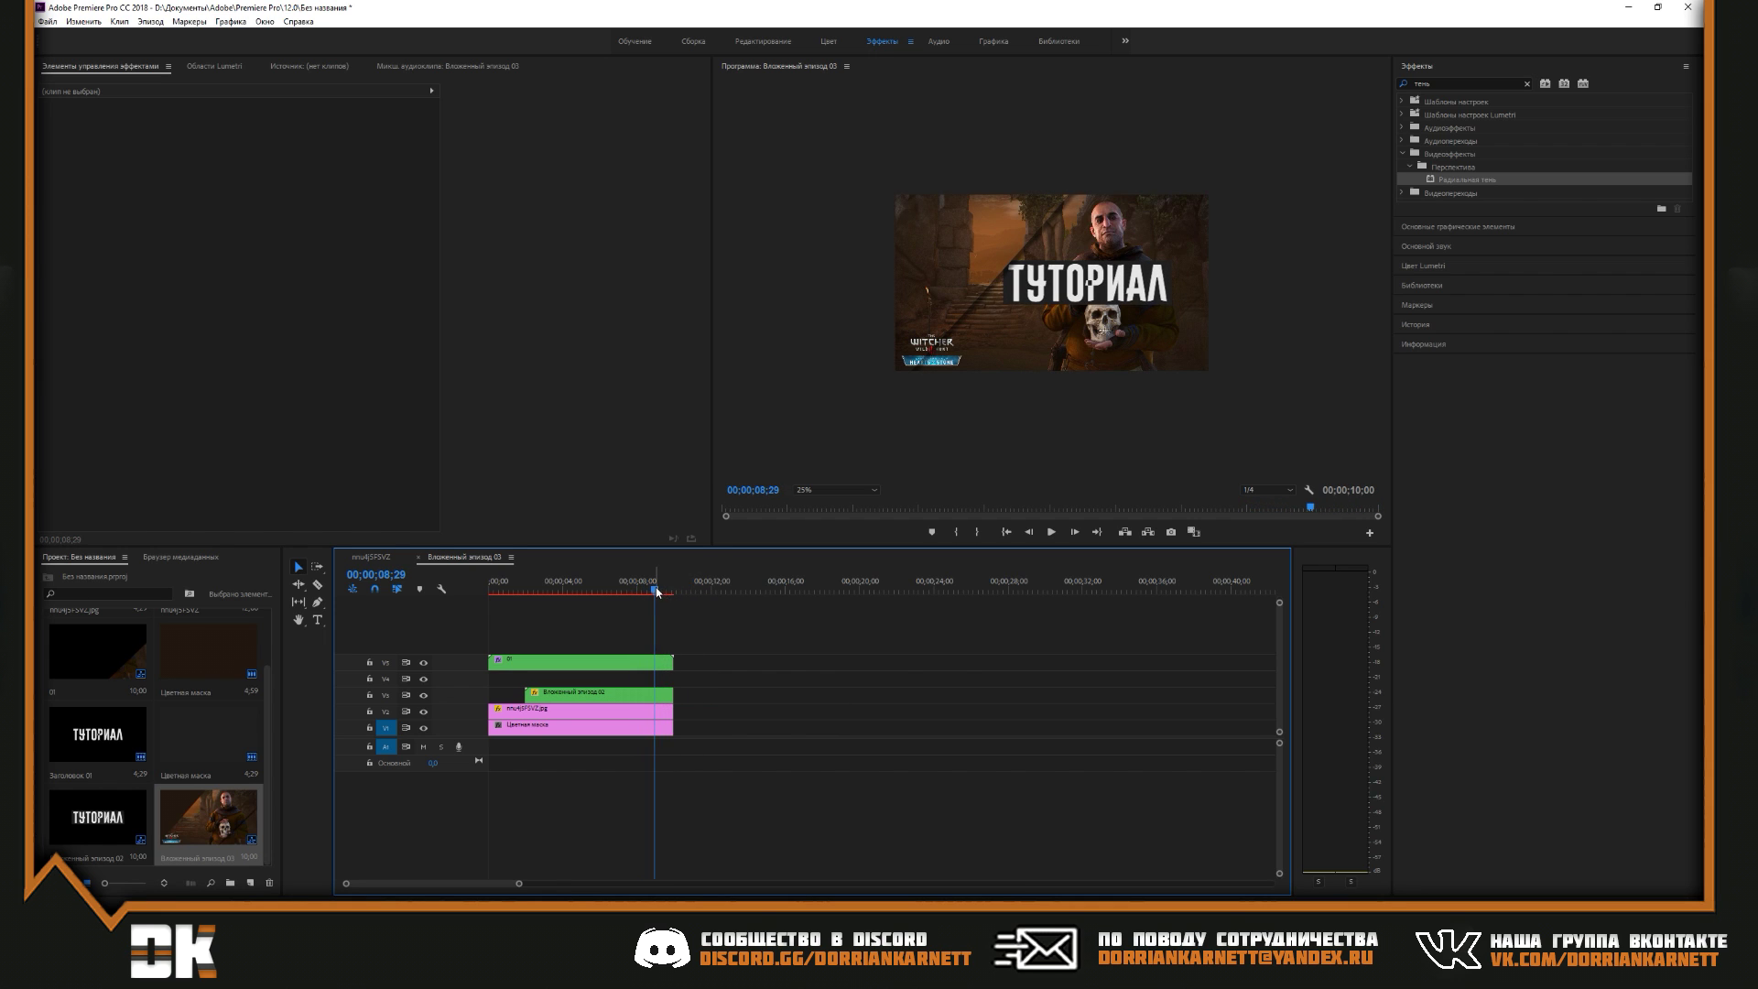
# Nest the combined clip of the main sequence once more with the default name
pyautogui.click(371, 557)
pyautogui.rightClick(521, 731)
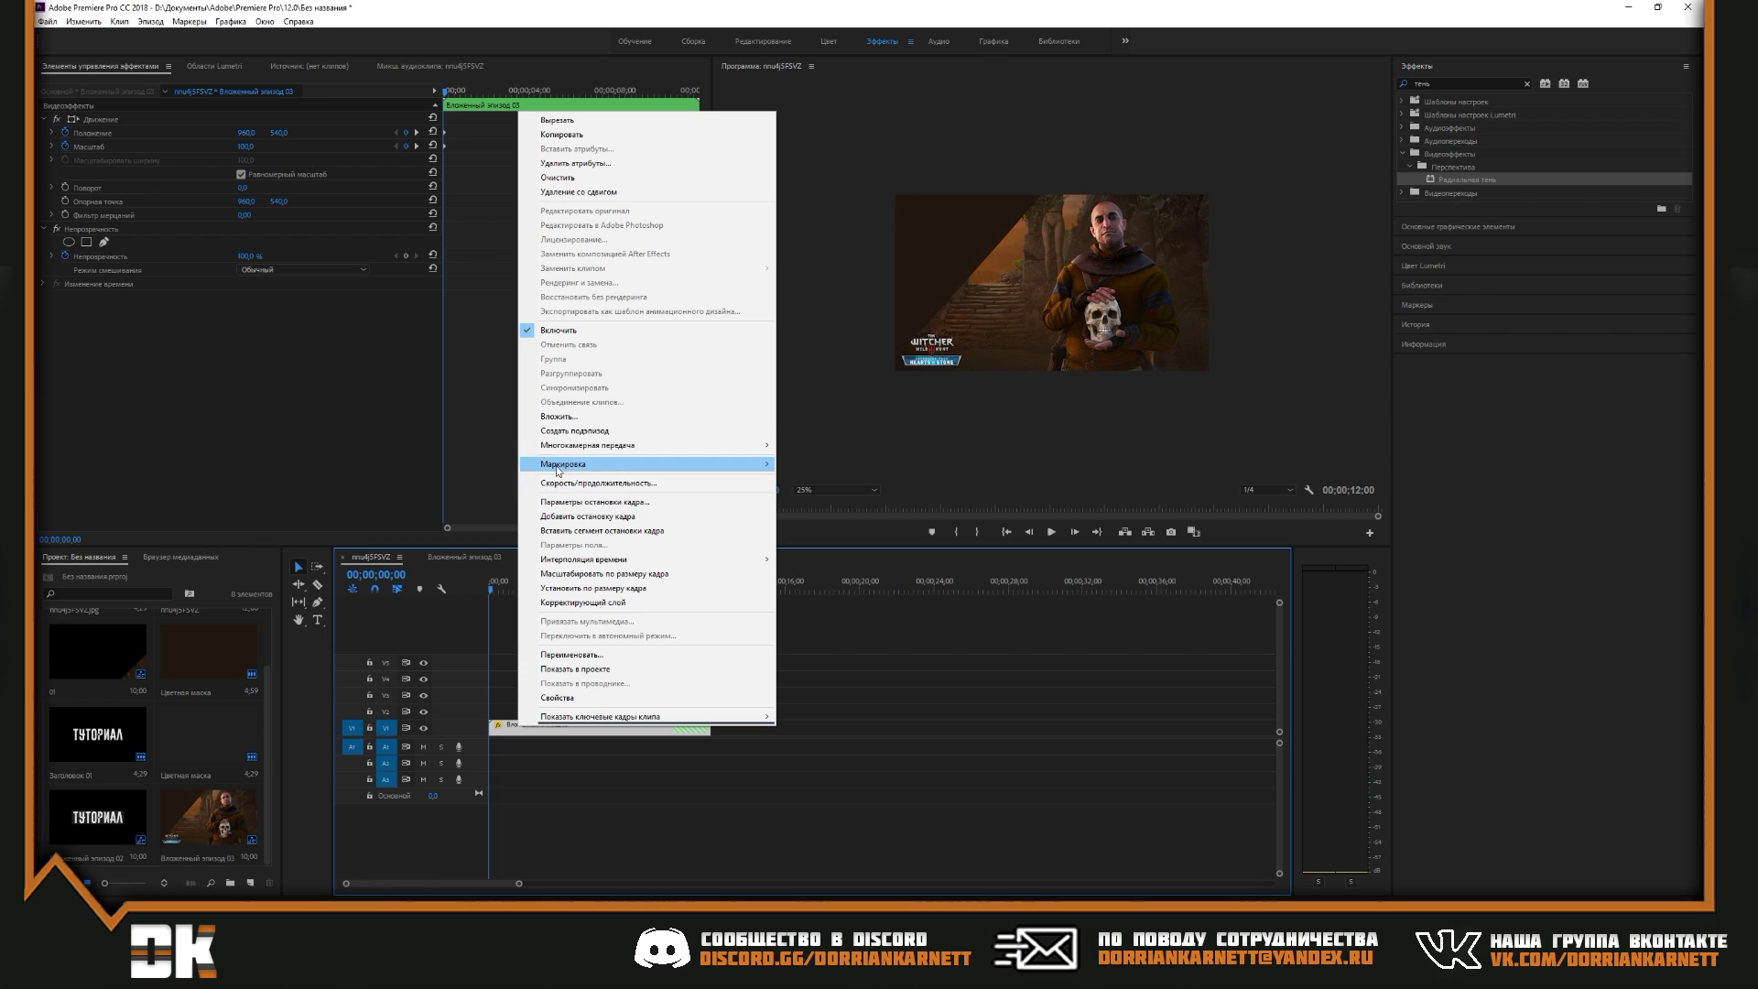
pyautogui.click(631, 415)
pyautogui.click(835, 473)
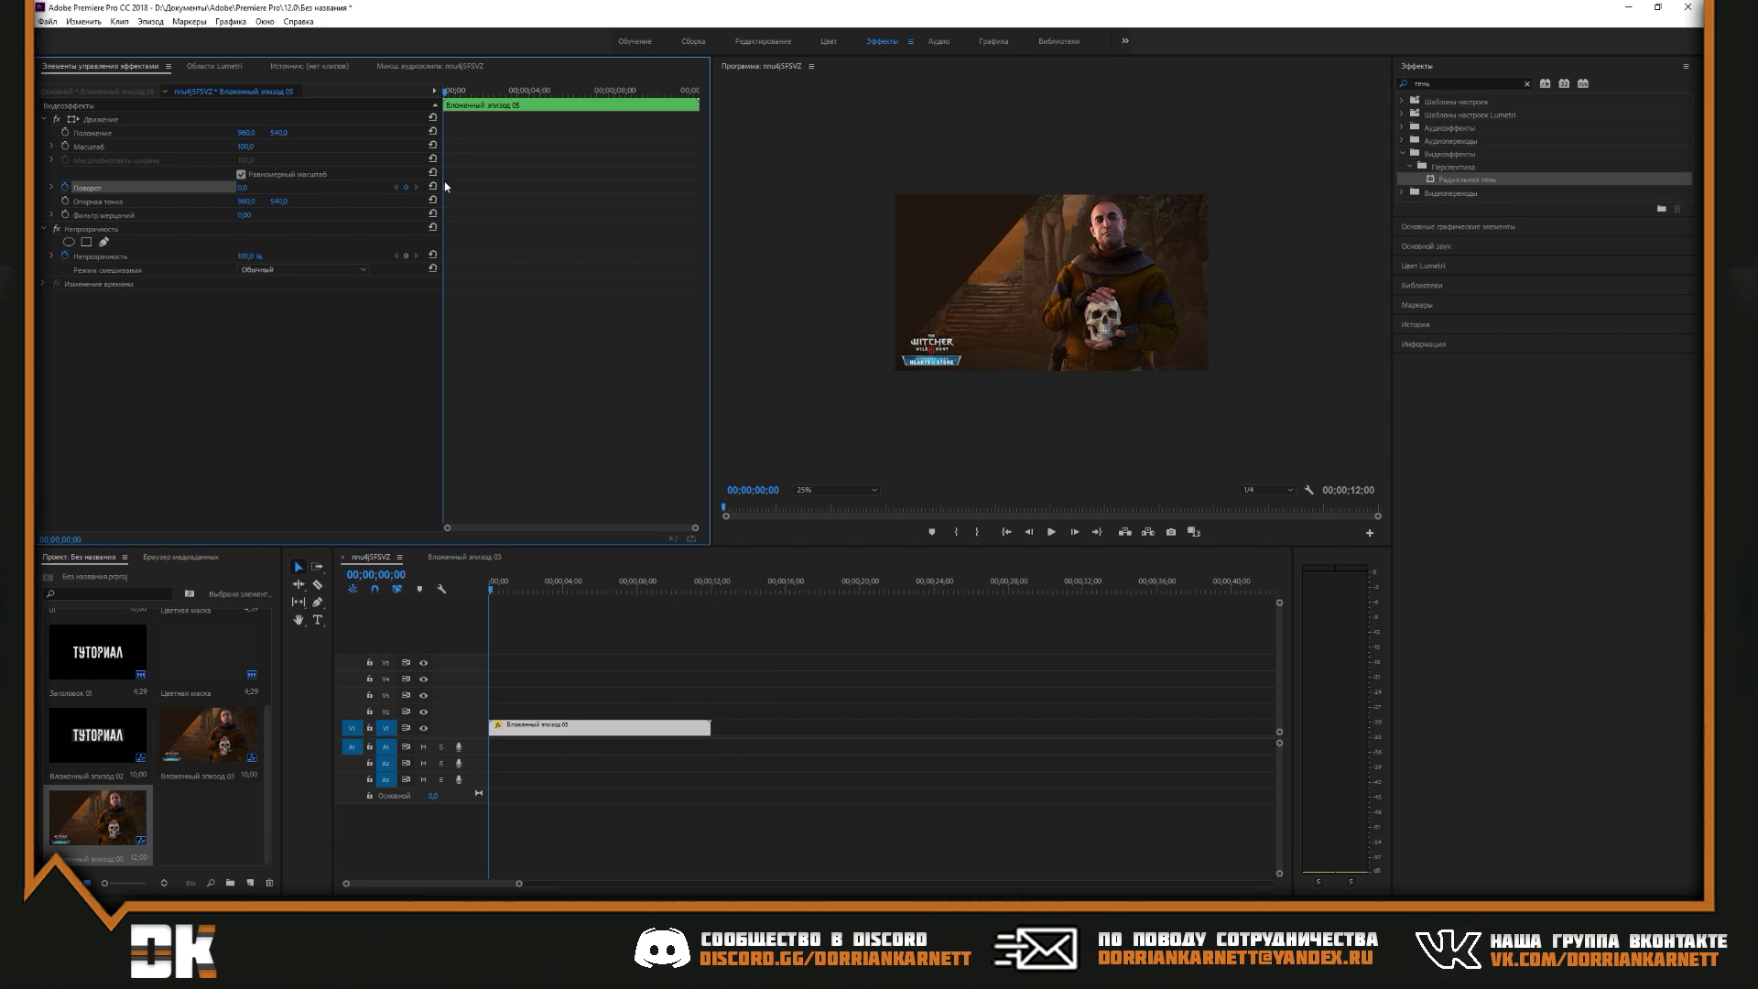
# Keyframe the new nested clip's Rotation and Scale from a tilted, enlarged start to level normal size over about two seconds, and preview it
pyautogui.moveTo(497, 187); pyautogui.dragTo(484, 188)
pyautogui.moveTo(243, 187); pyautogui.dragTo(399, 182)
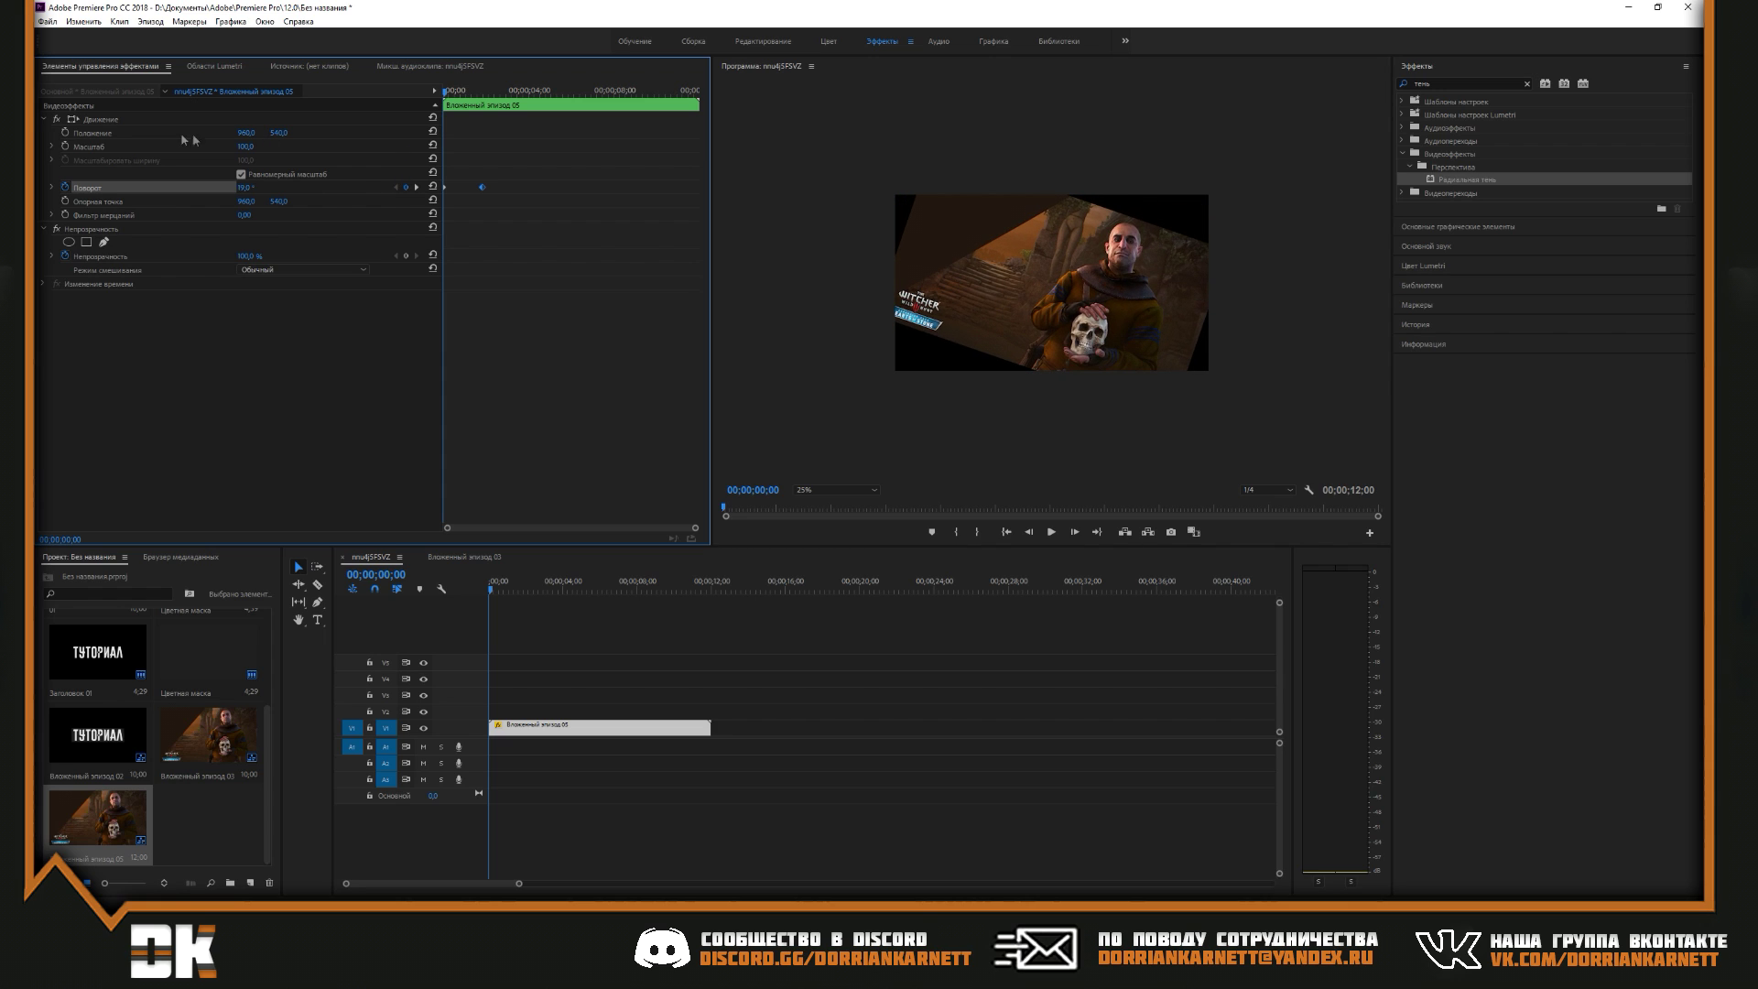
pyautogui.click(66, 148)
pyautogui.moveTo(445, 147); pyautogui.dragTo(482, 146)
pyautogui.click(246, 146)
pyautogui.write('124')
pyautogui.press('Return')
pyautogui.moveTo(245, 146); pyautogui.dragTo(288, 147)
pyautogui.moveTo(490, 596); pyautogui.dragTo(568, 597)
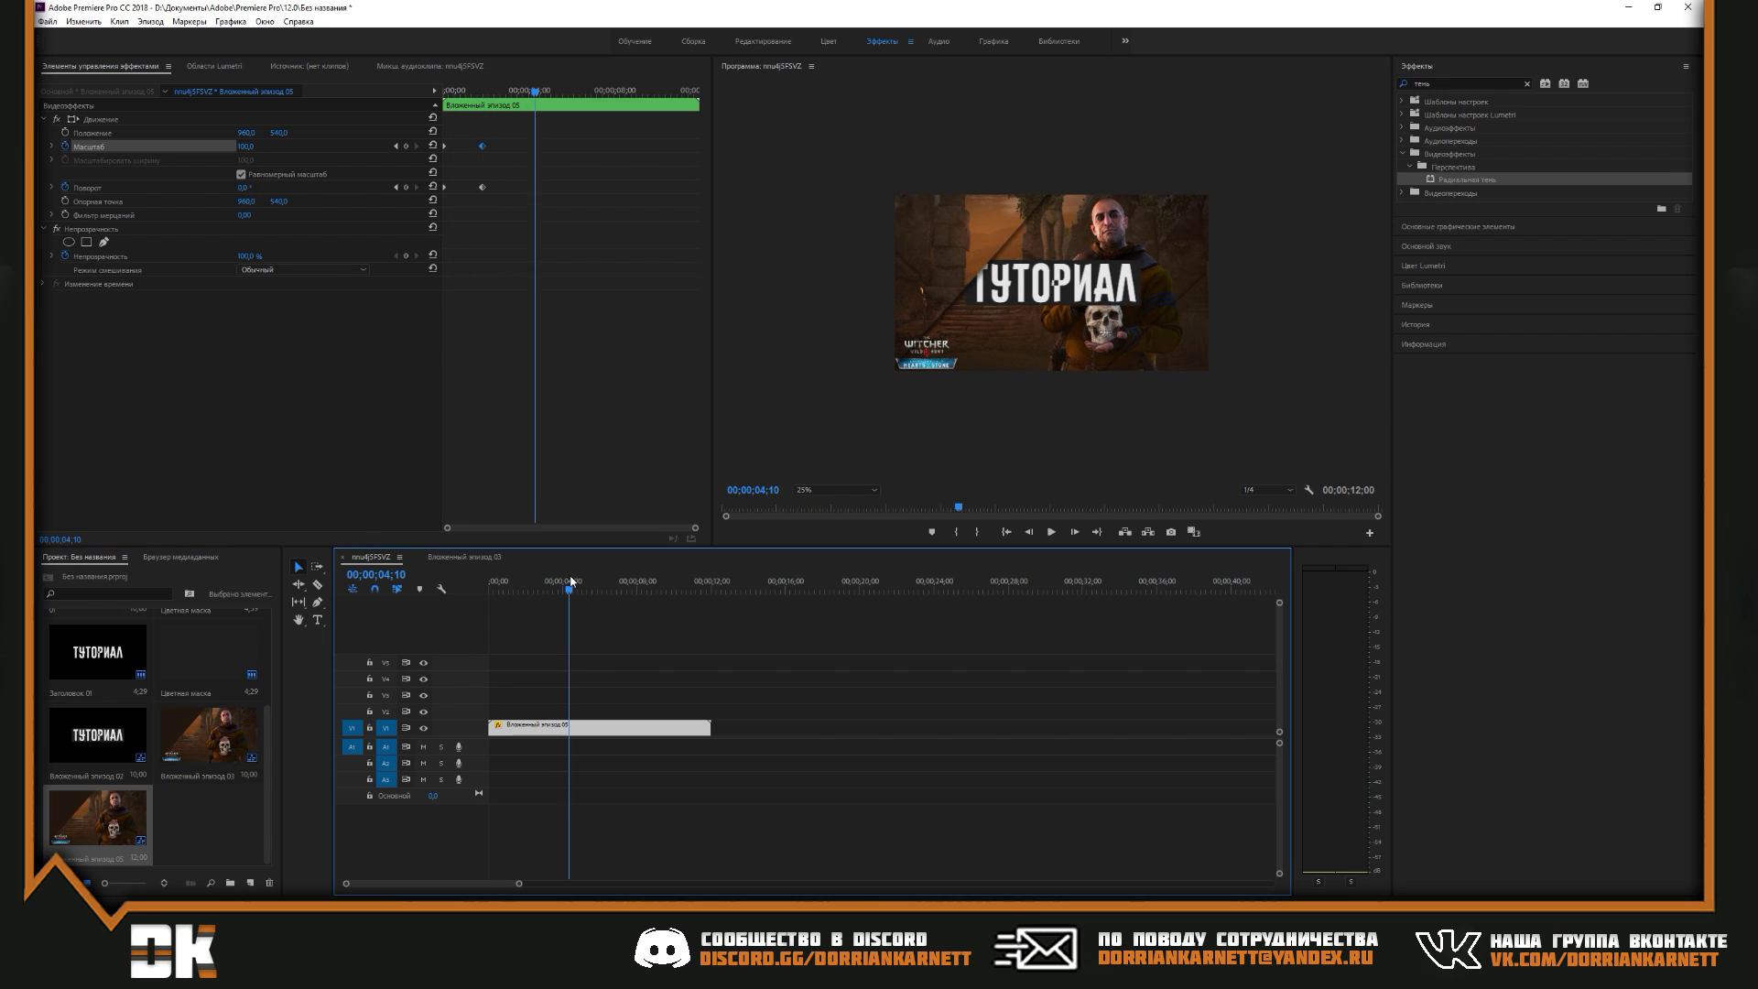
# Add a Scale keyframe at 00;00;12;00 and further Rotation keyframes near five seconds and at the clip's end, and play the animation from the start
pyautogui.moveTo(540, 100); pyautogui.dragTo(704, 106)
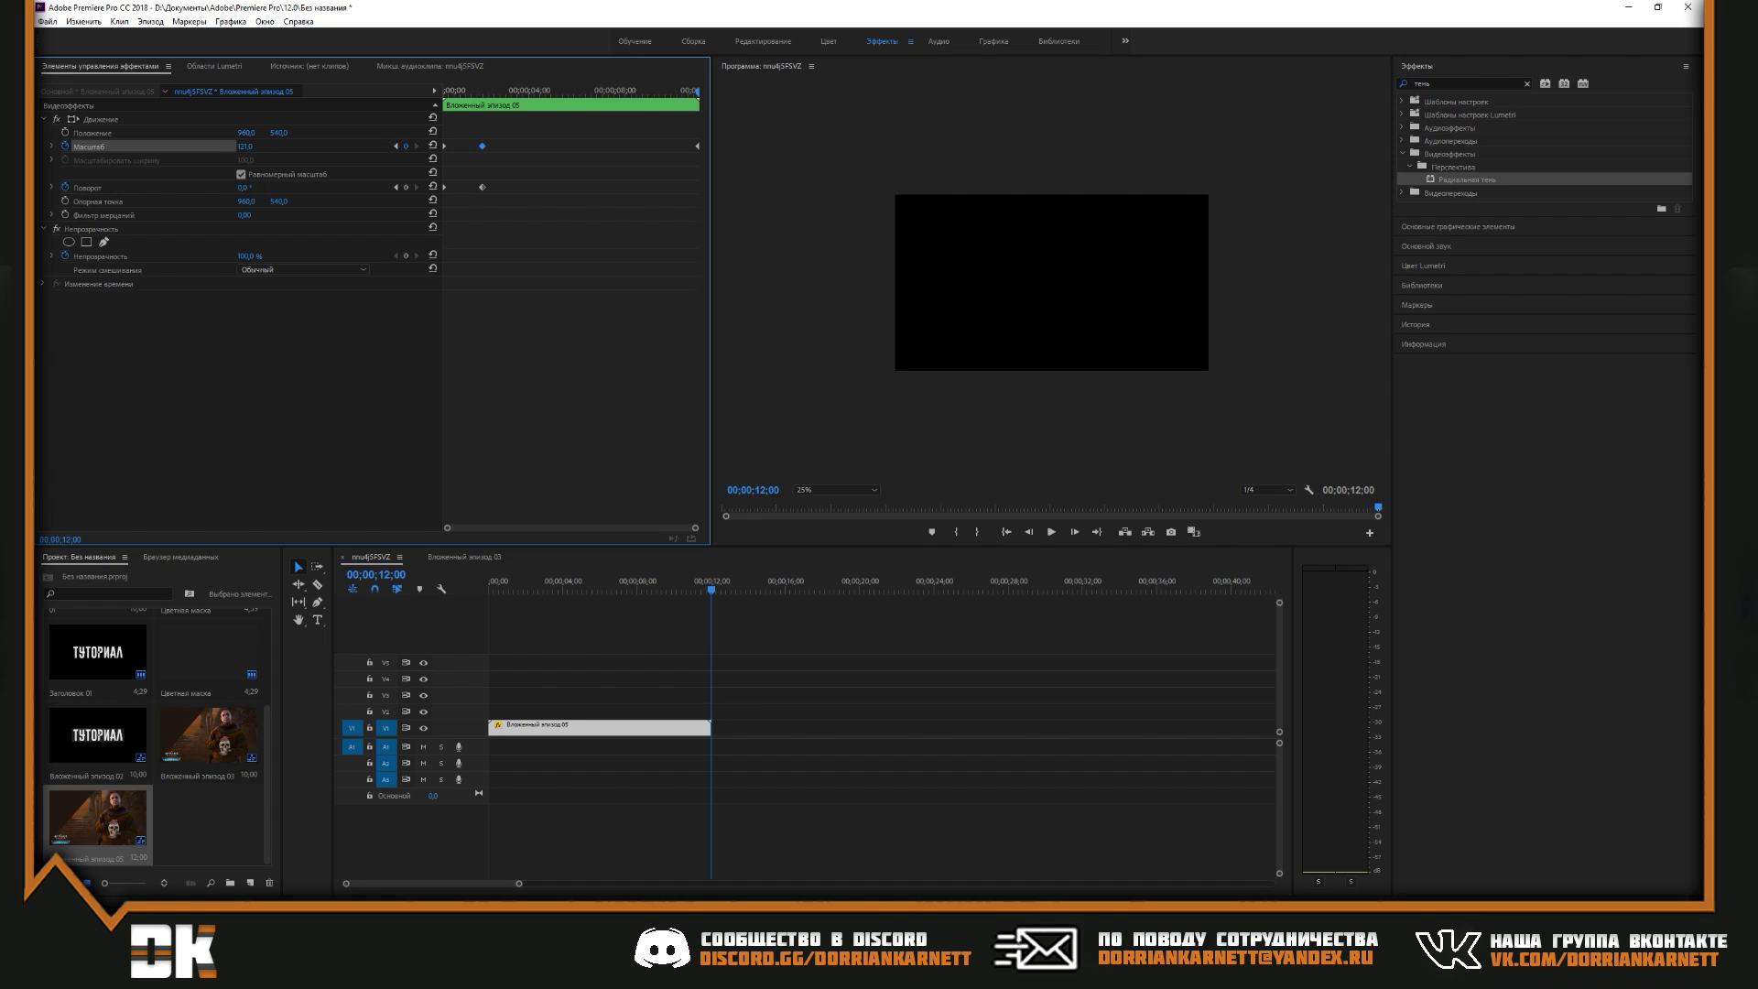
pyautogui.press('Home')
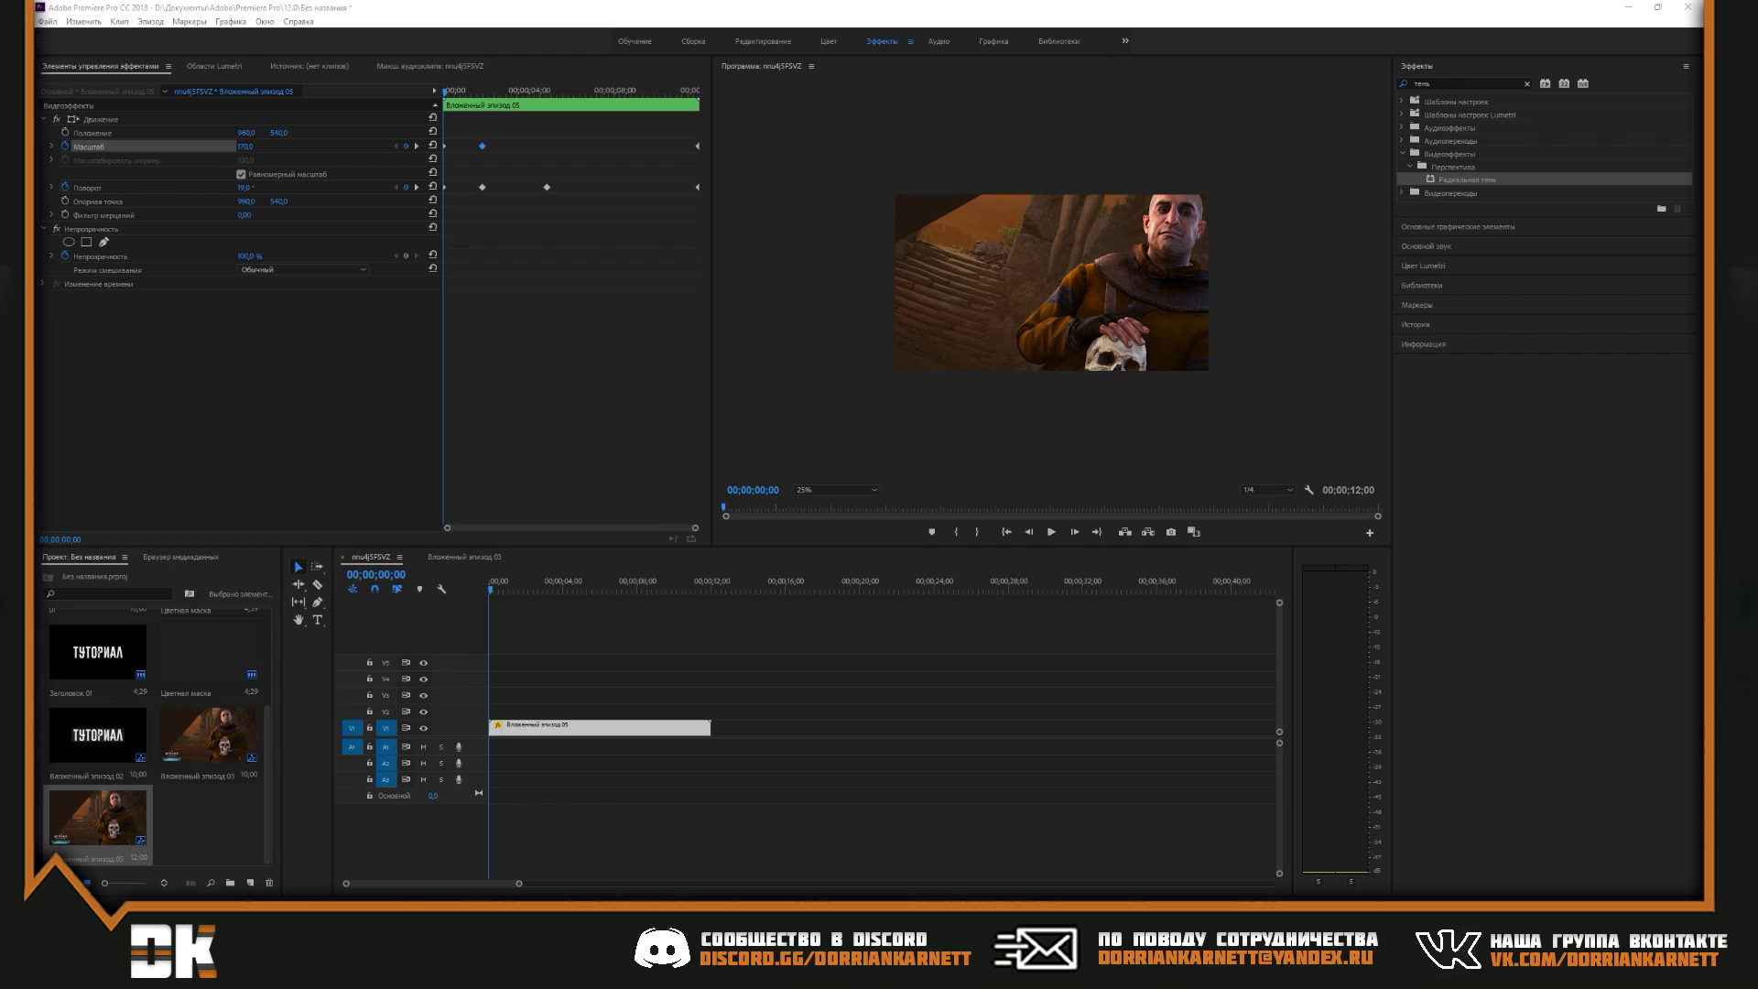
pyautogui.press('Return')
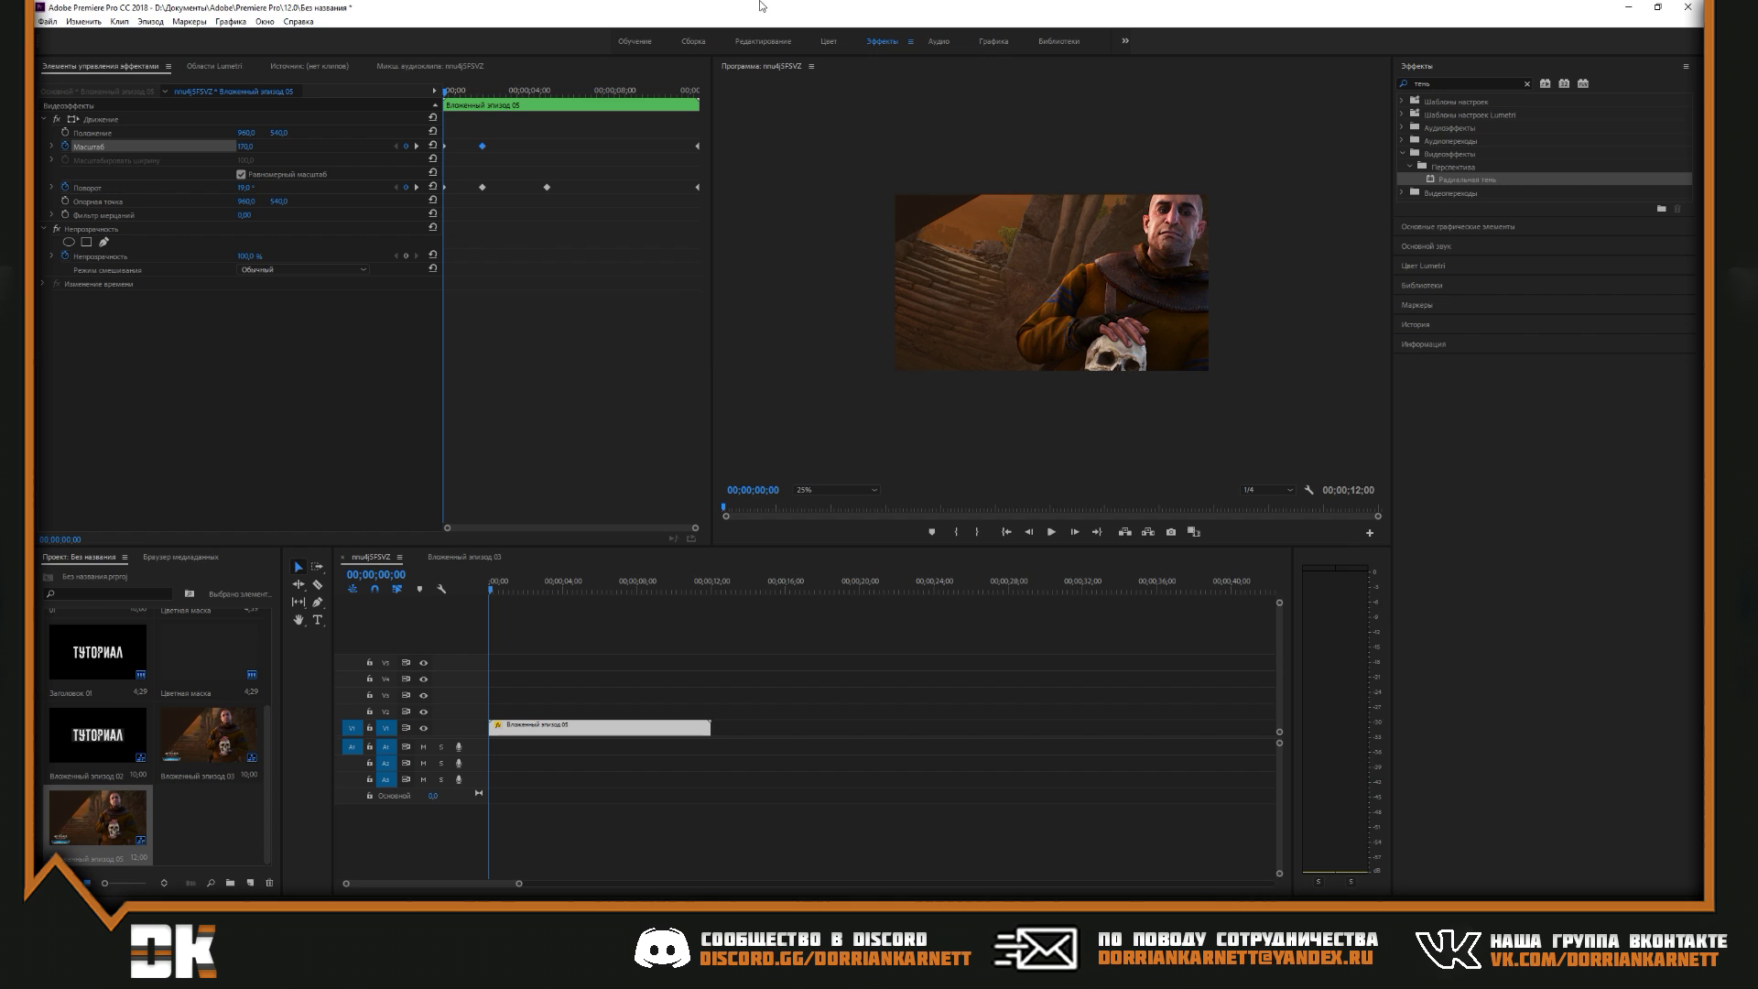
# Open the media export settings for the finished sequence
pyautogui.click(49, 23)
pyautogui.moveTo(228, 417)
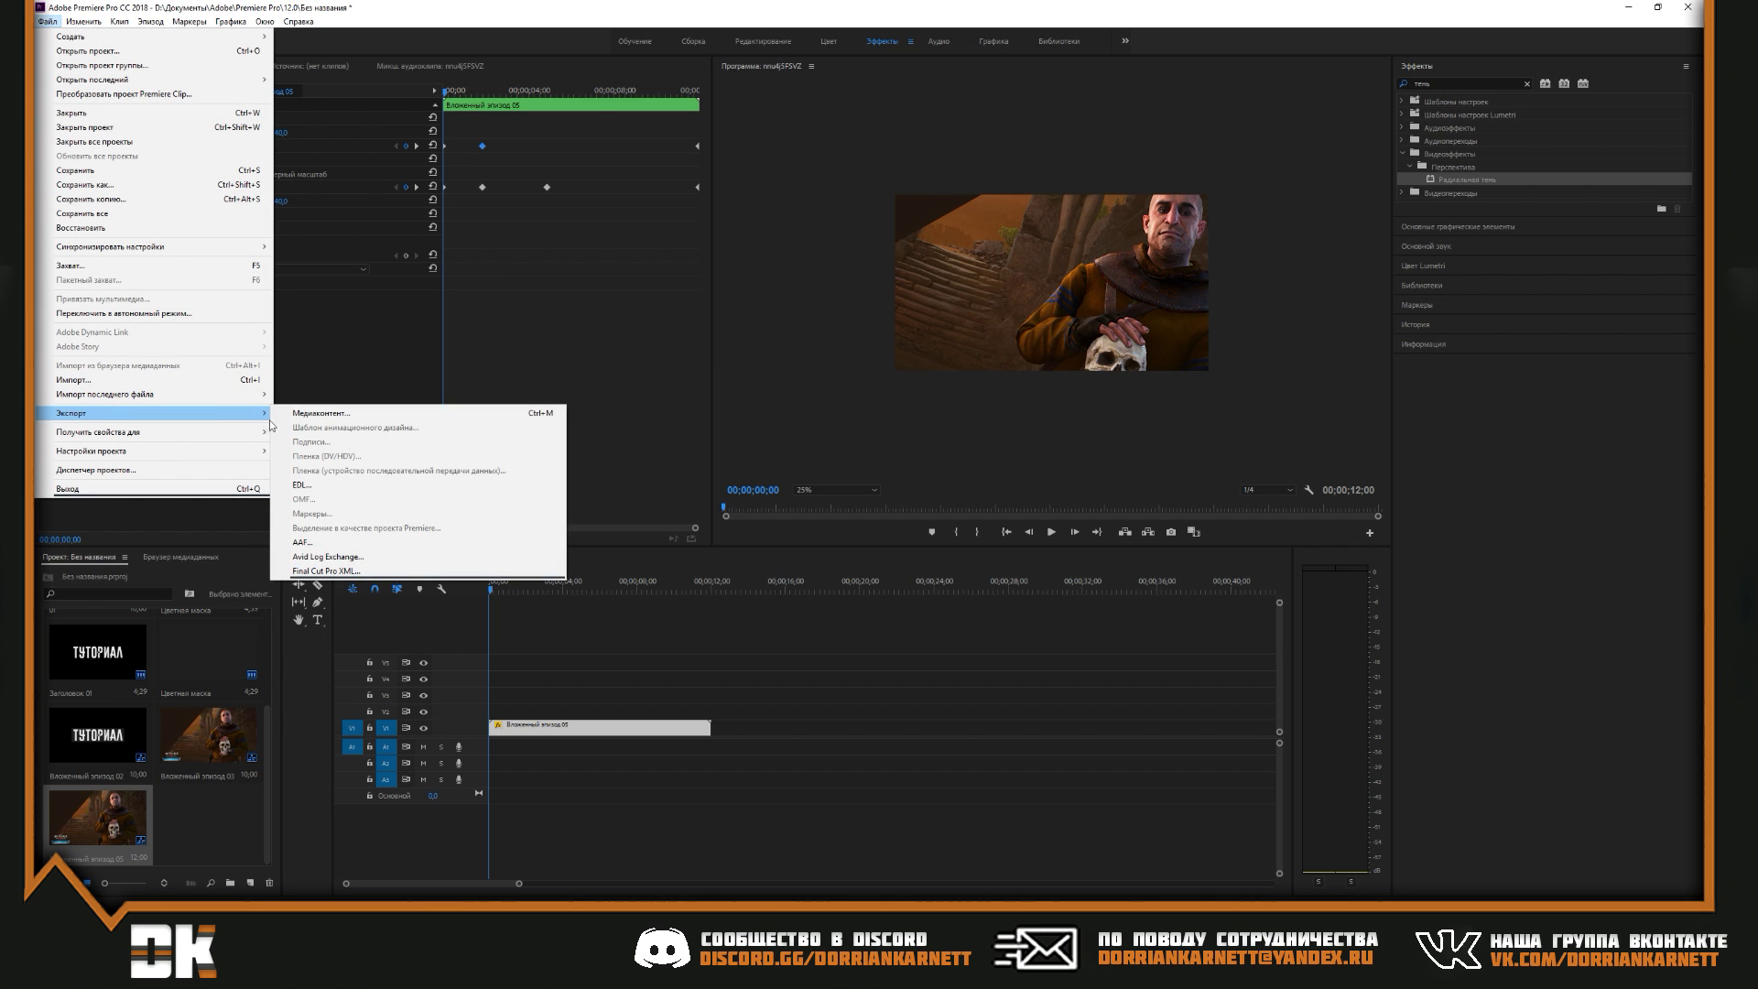
pyautogui.click(296, 418)
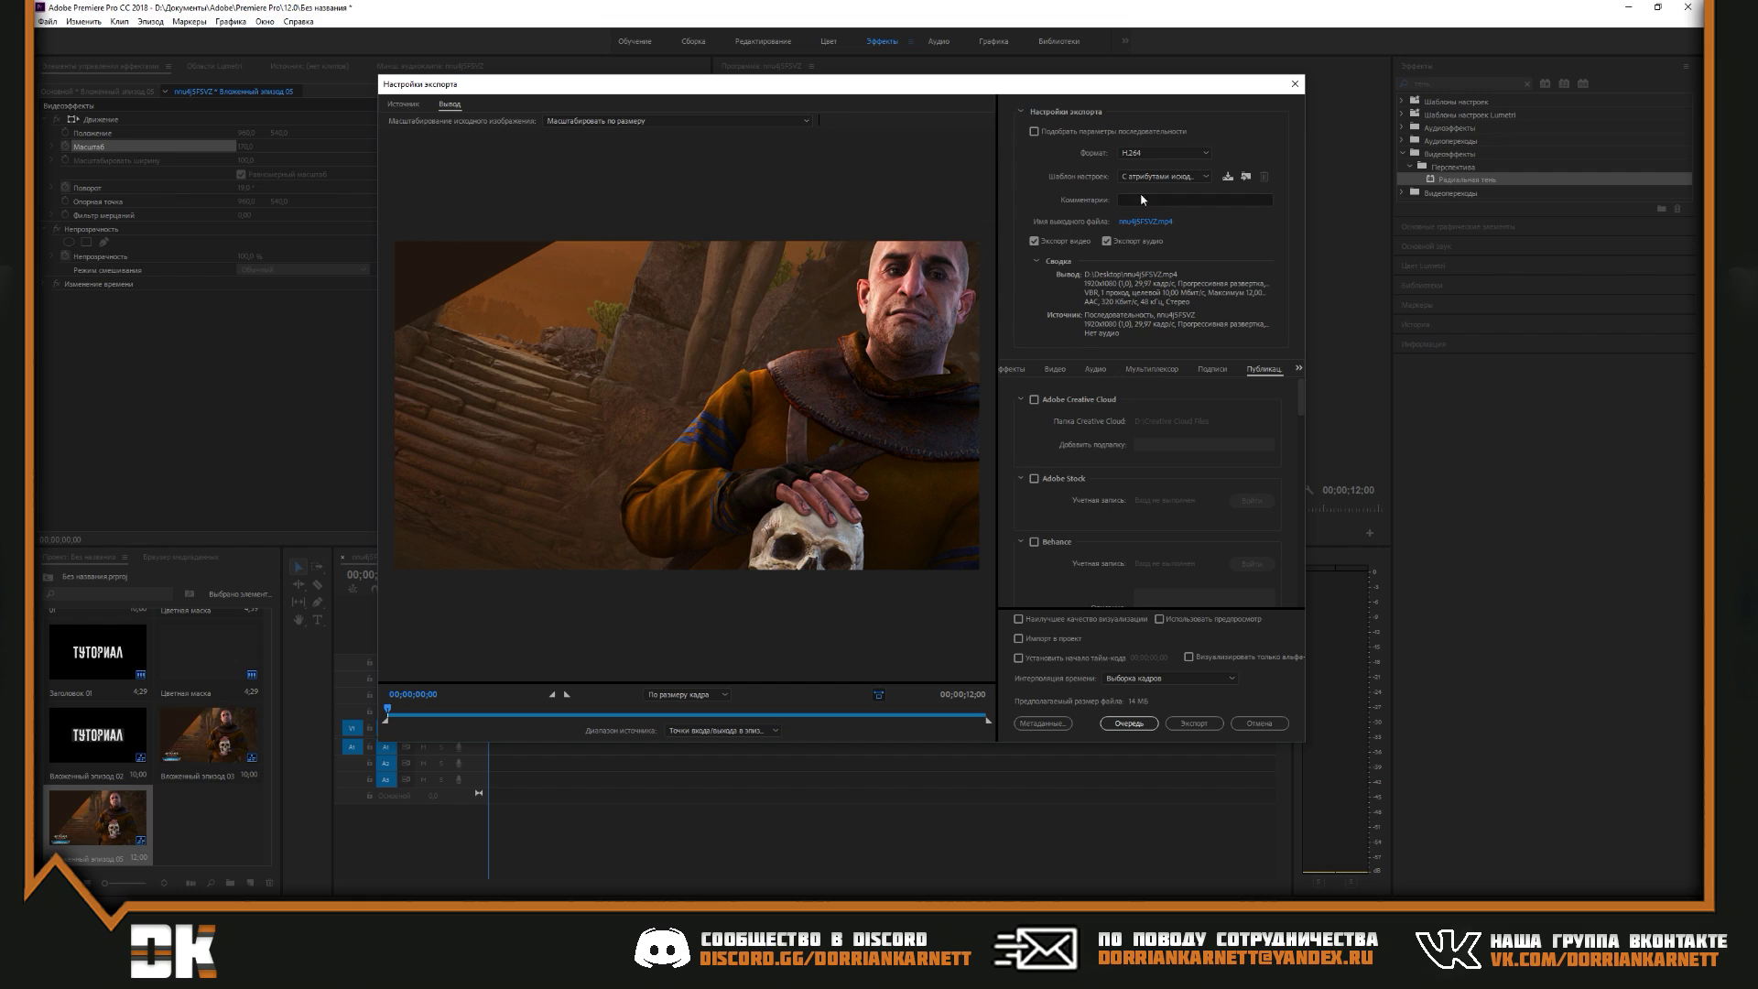